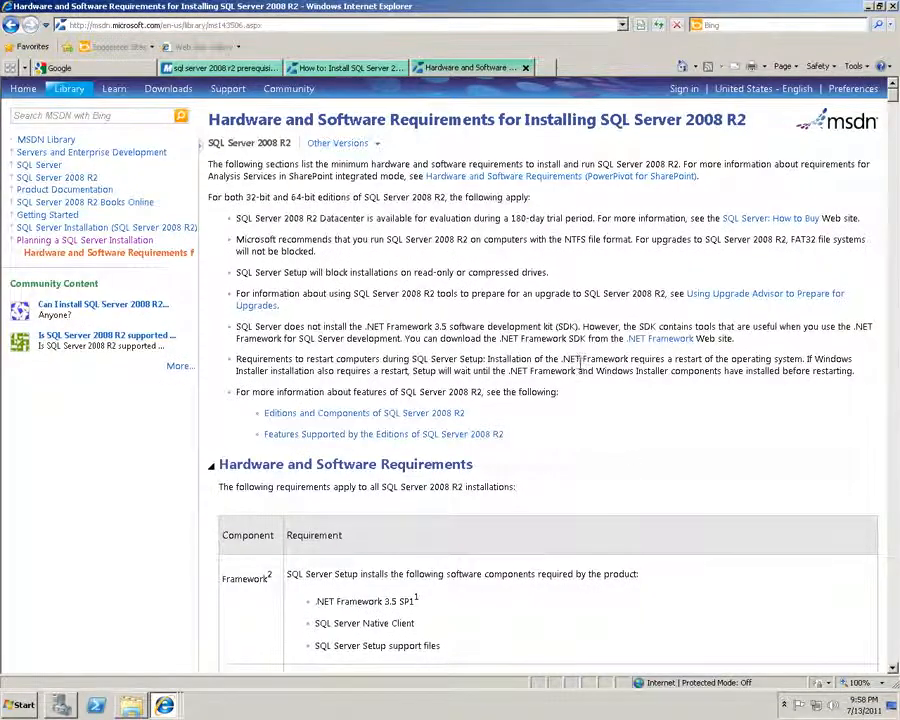
Scroll to the requirements table and highlight the .NET Framework 3.5 SP1, Native Client and Setup support files rows
scroll(572, 352, down, 3)
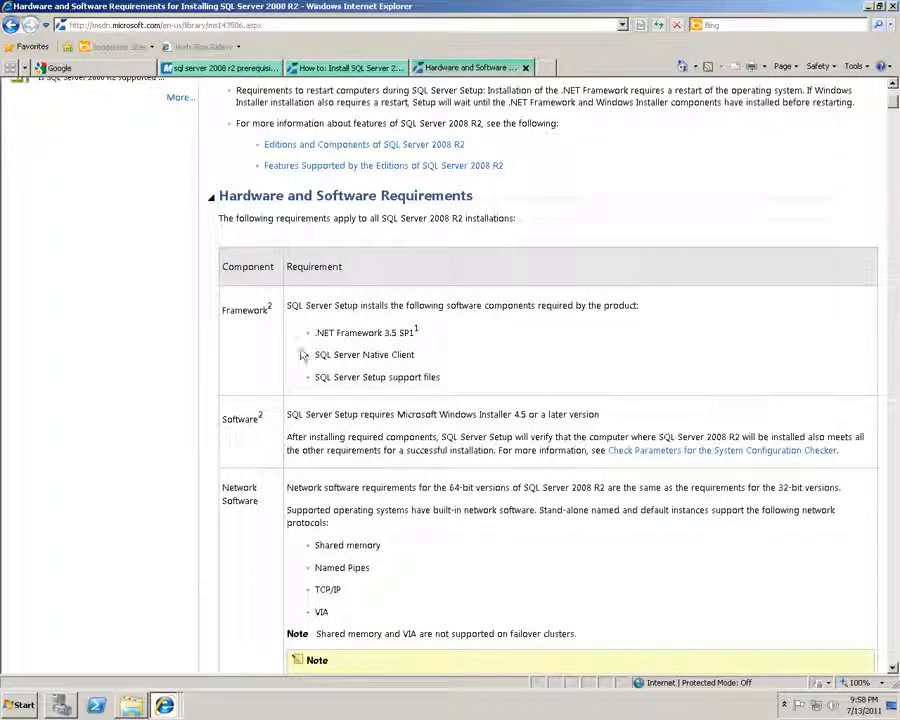
drag(308, 339, 450, 337)
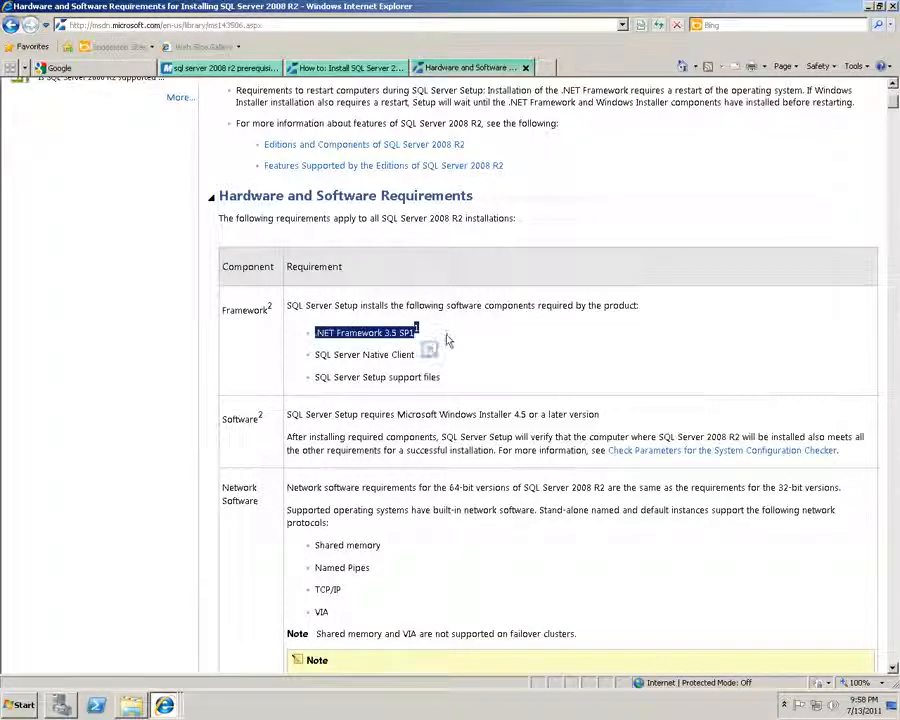
click(447, 341)
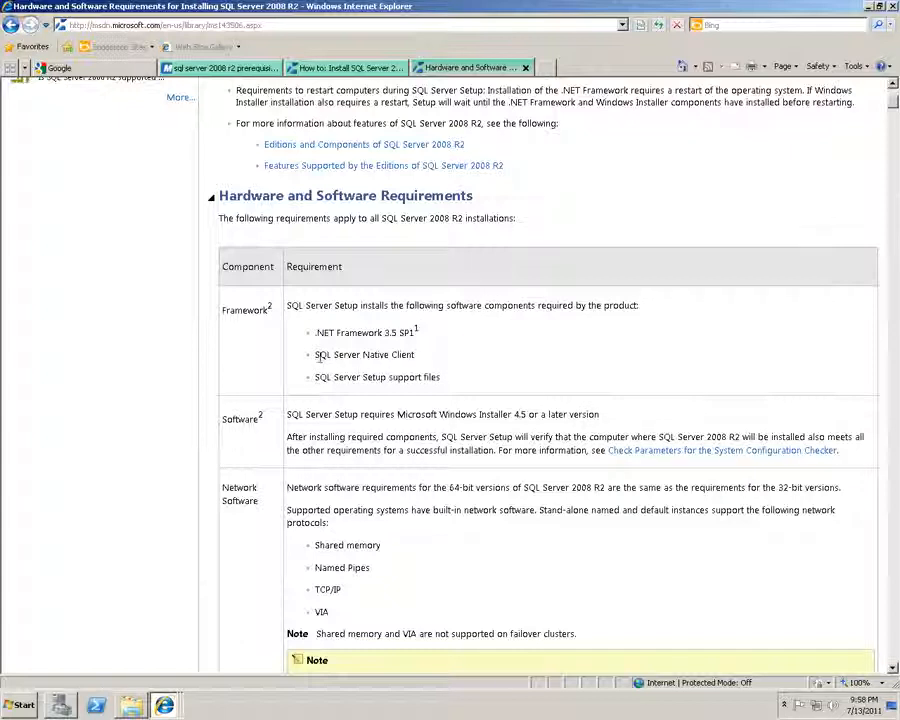
drag(317, 358, 460, 358)
drag(364, 377, 442, 378)
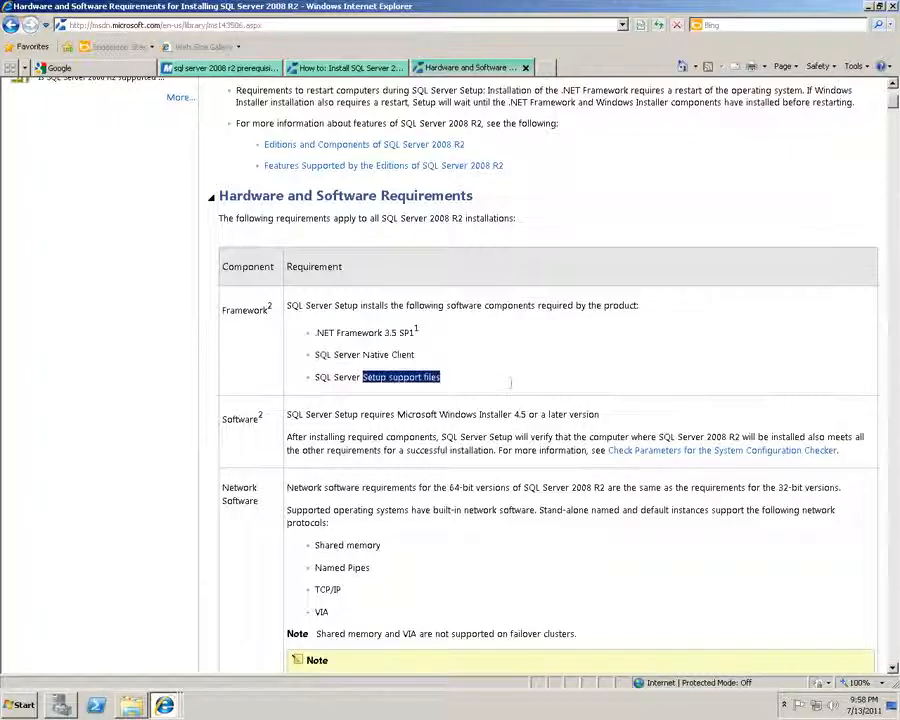
click(536, 364)
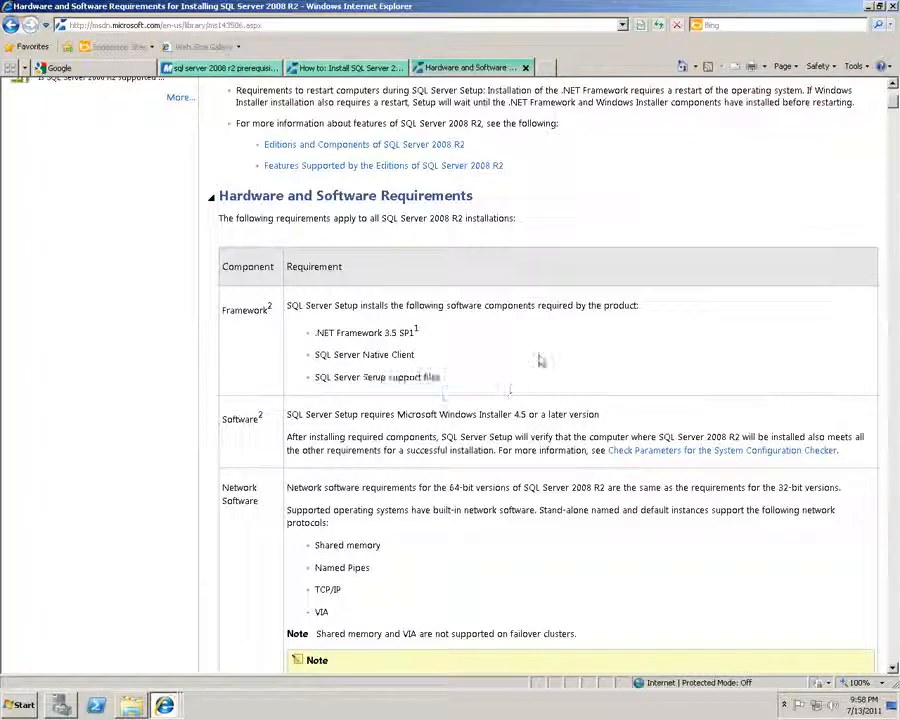
click(60, 706)
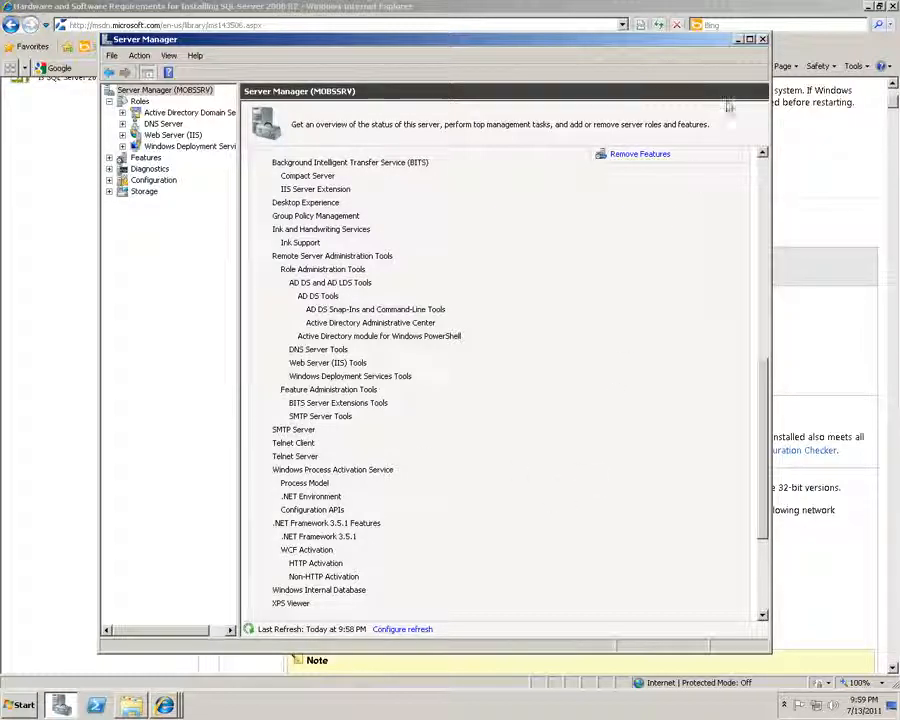
click(738, 40)
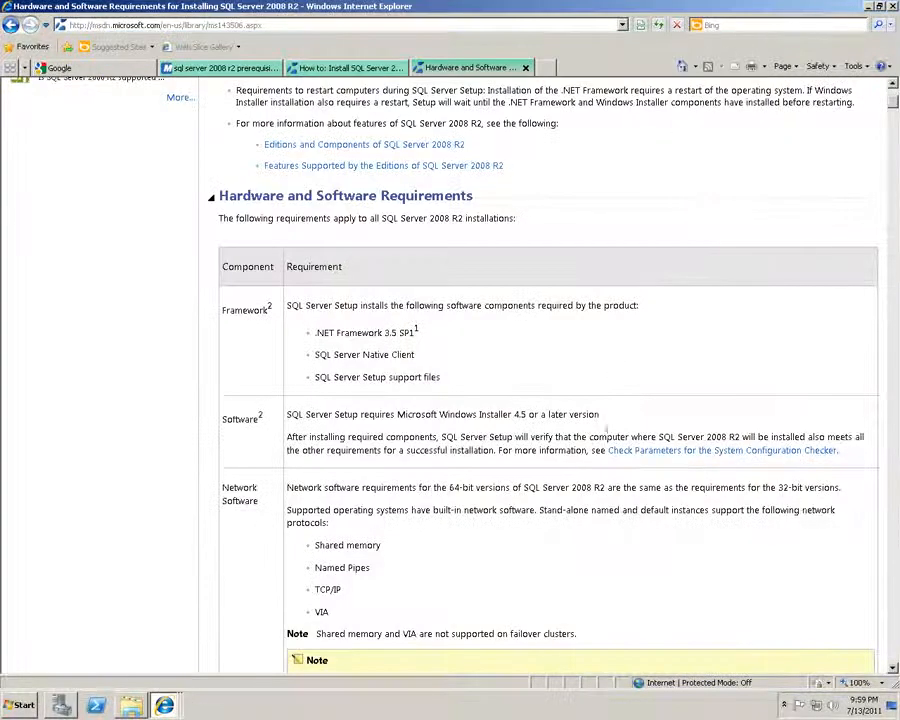
click(20, 705)
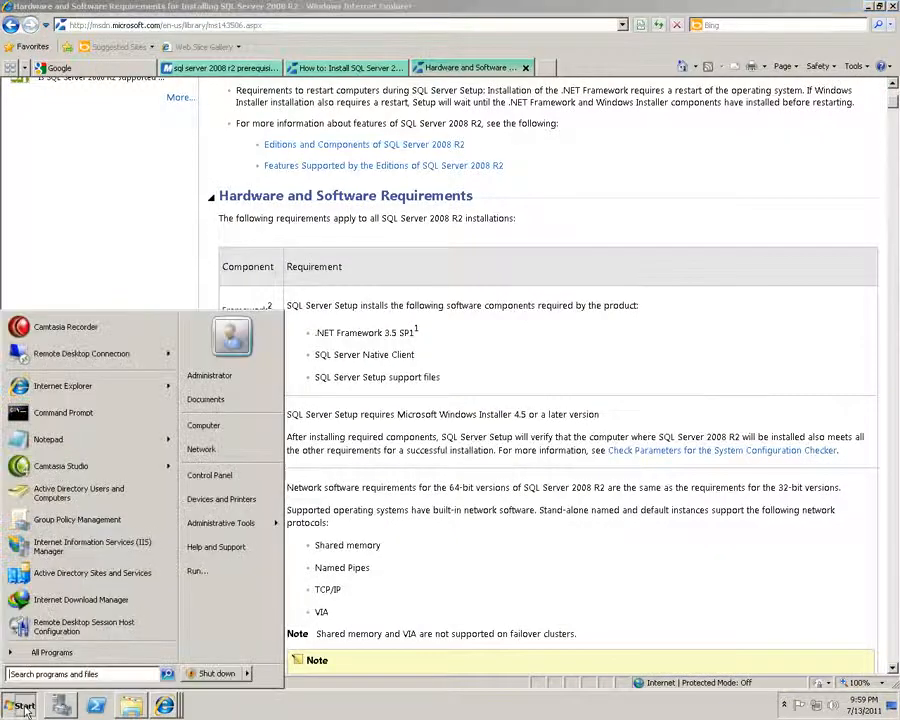
click(244, 479)
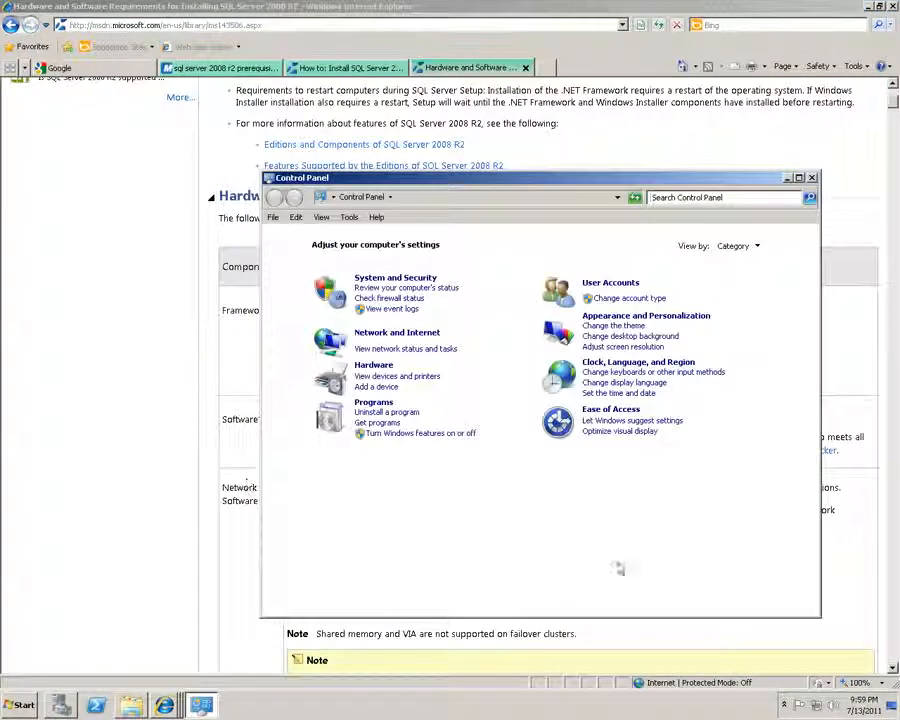
click(370, 405)
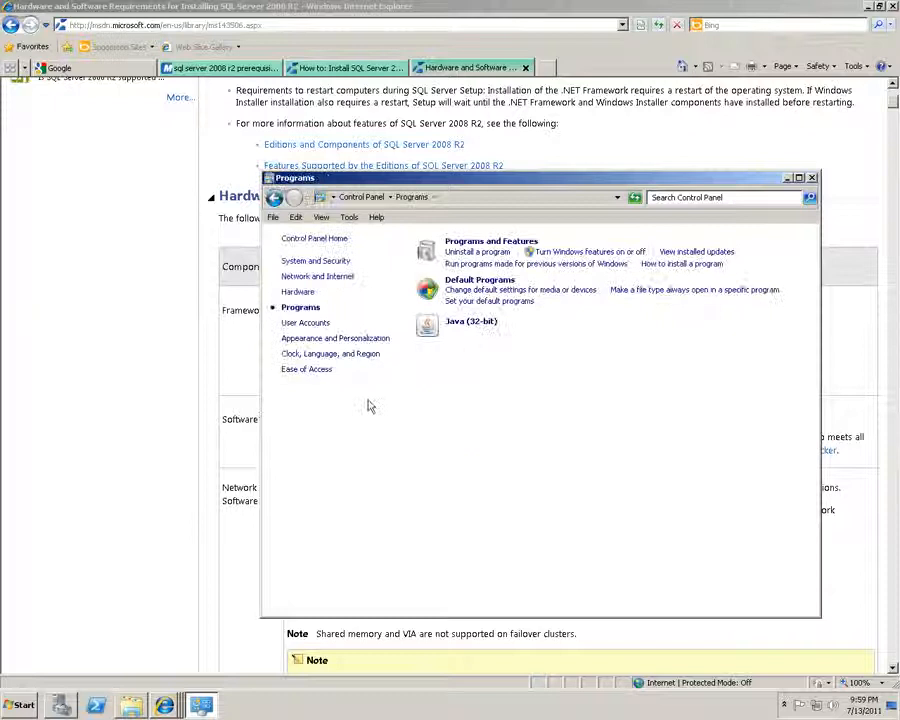
click(452, 249)
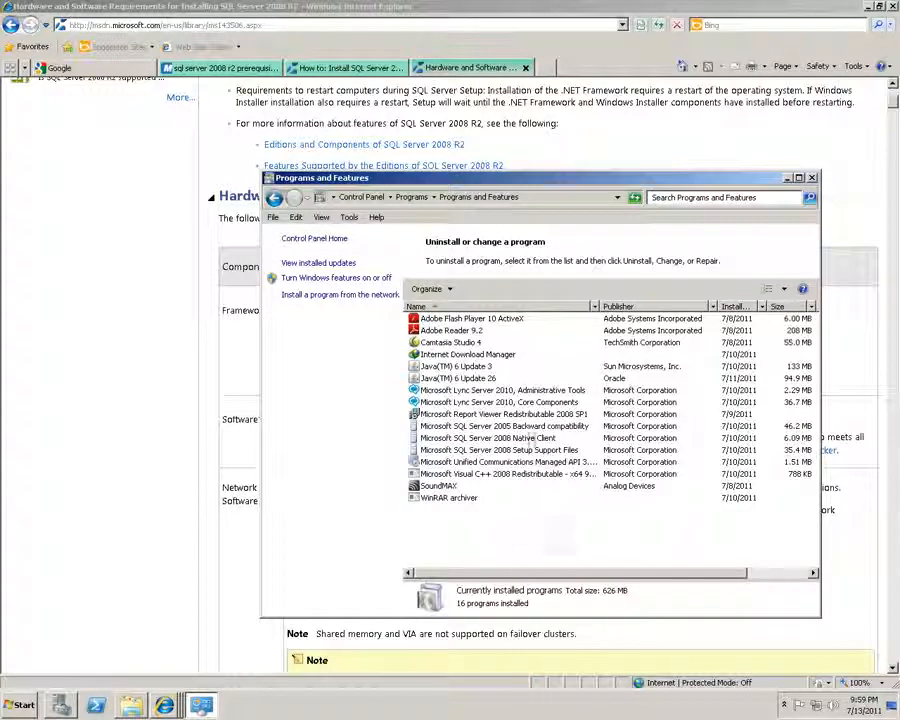
click(533, 438)
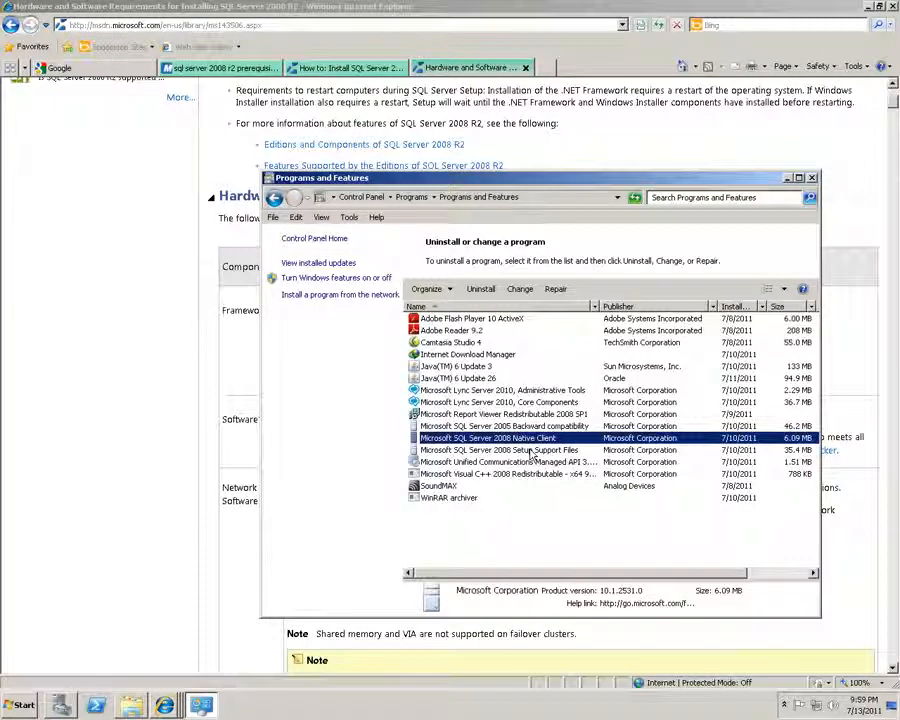
click(520, 450)
click(579, 556)
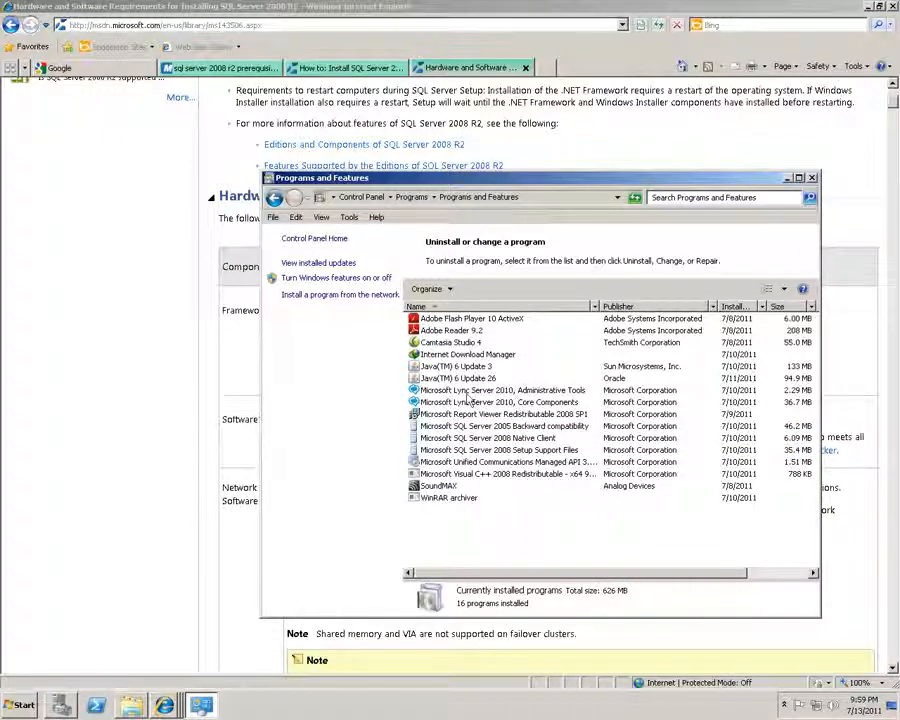
click(498, 390)
click(708, 533)
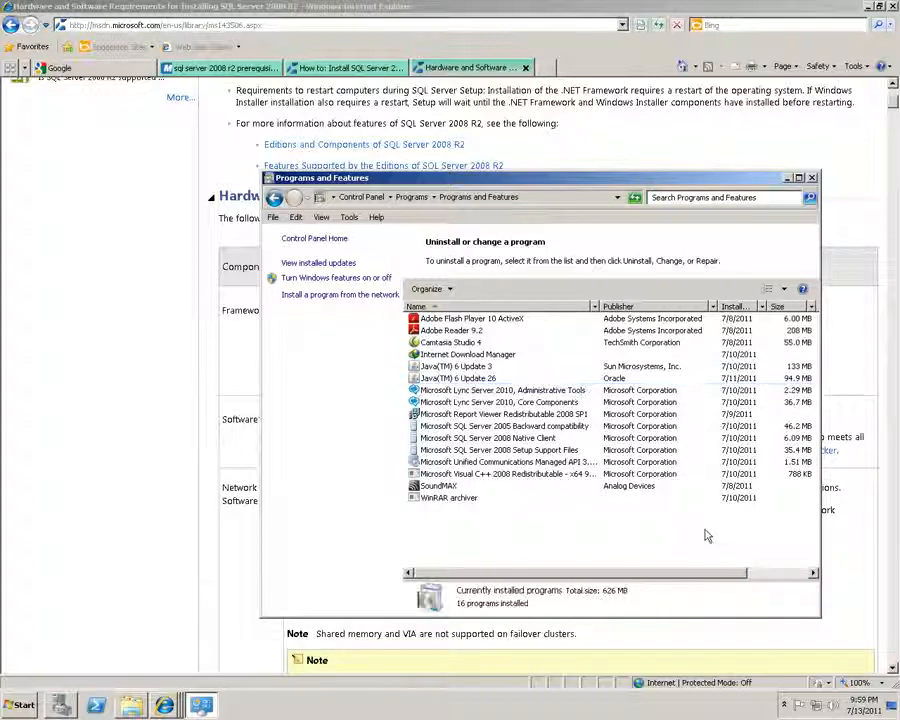
click(811, 178)
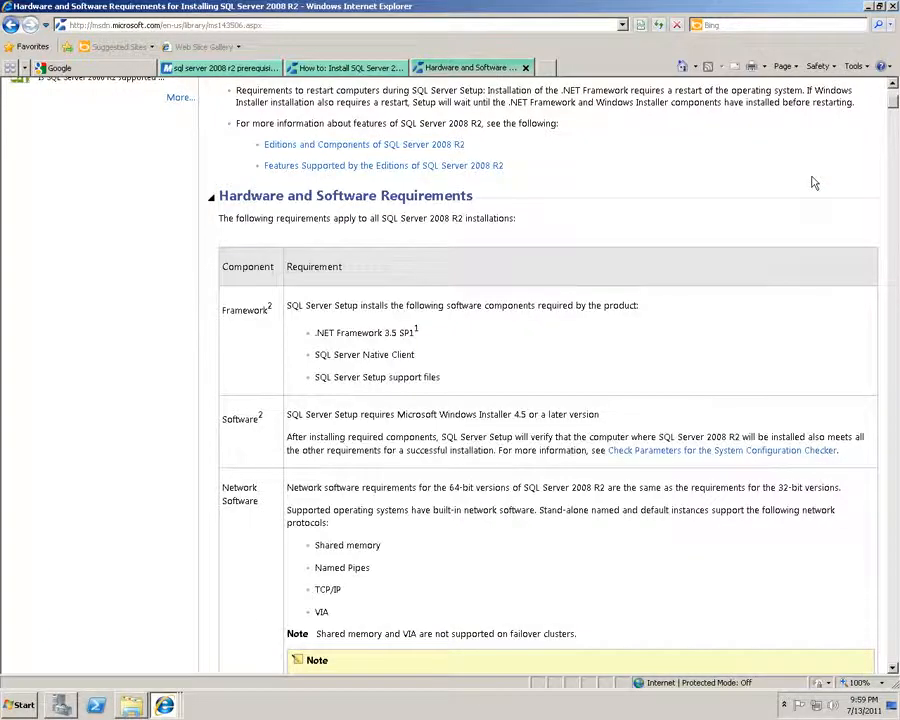
Run setup.exe from the SQL Server Installer folder
double_click(812, 178)
click(488, 500)
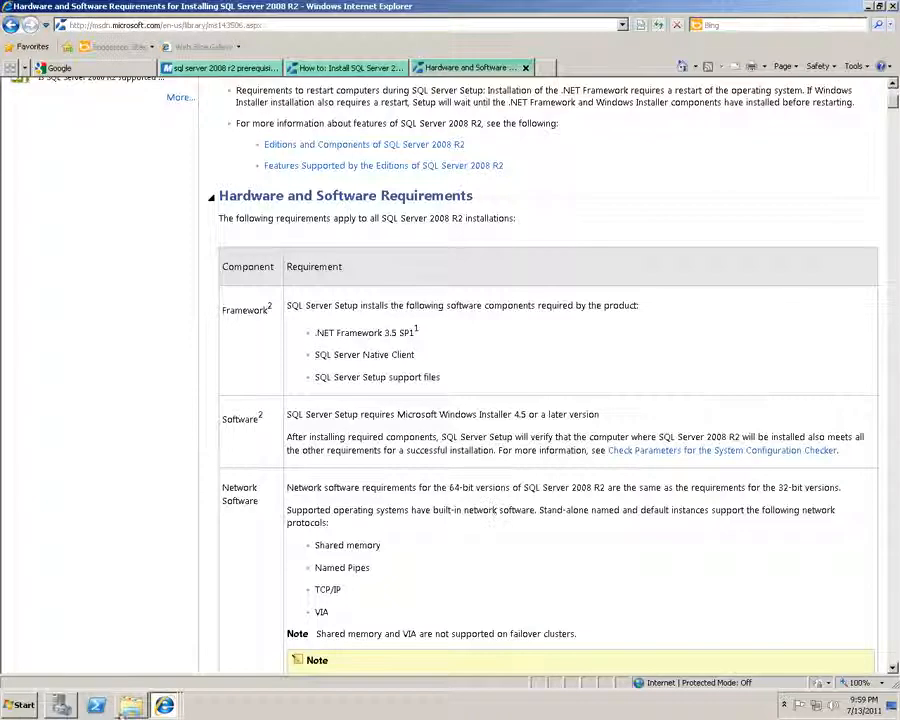
click(133, 703)
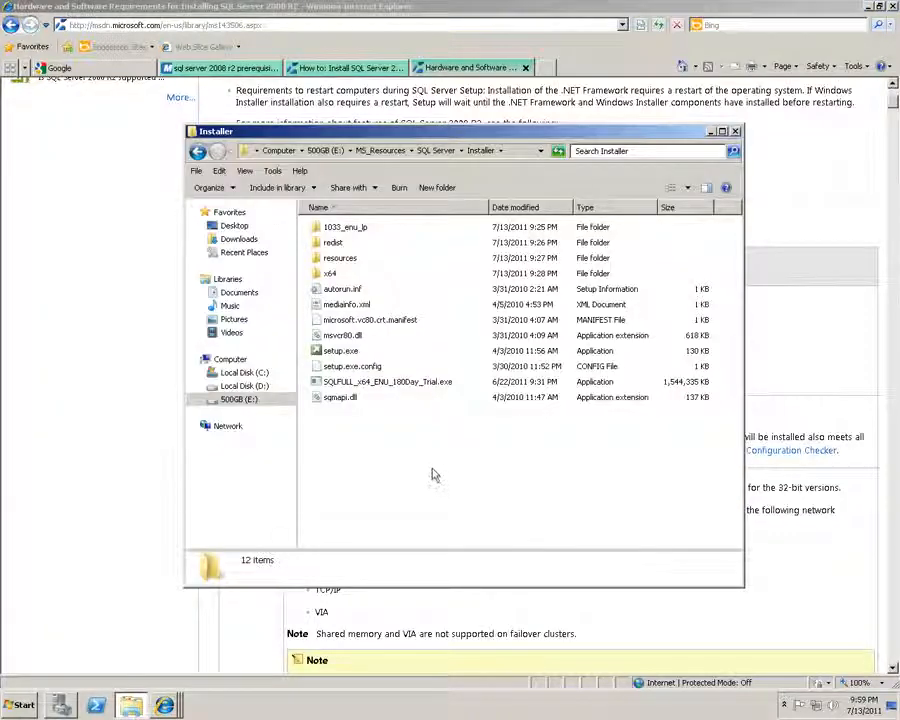
click(340, 352)
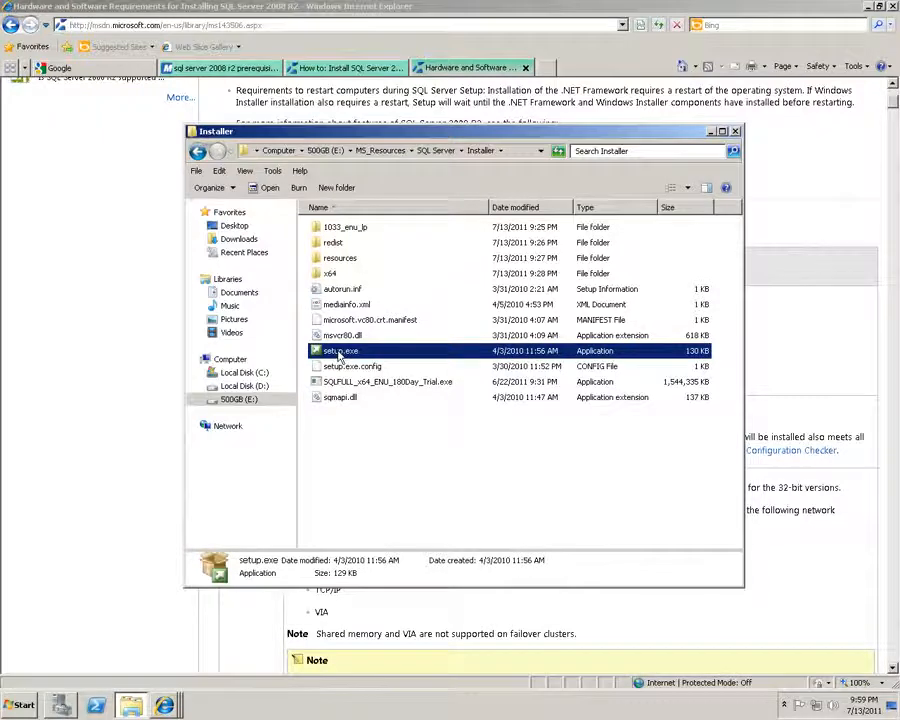
double_click(340, 352)
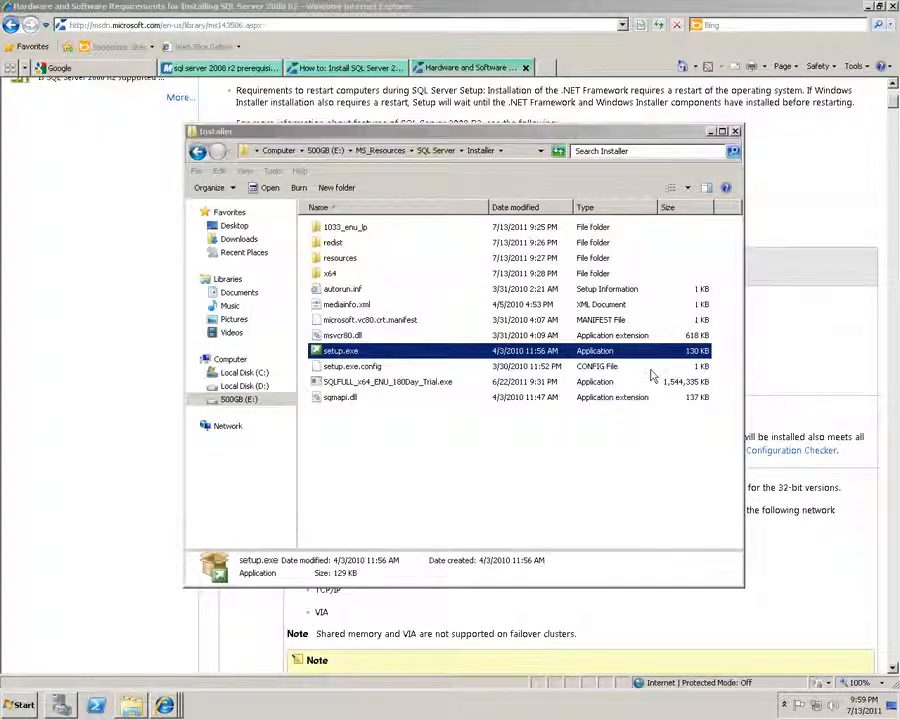
Minimize the browser and Installer folder, and center the Installation Center window
click(867, 7)
click(710, 131)
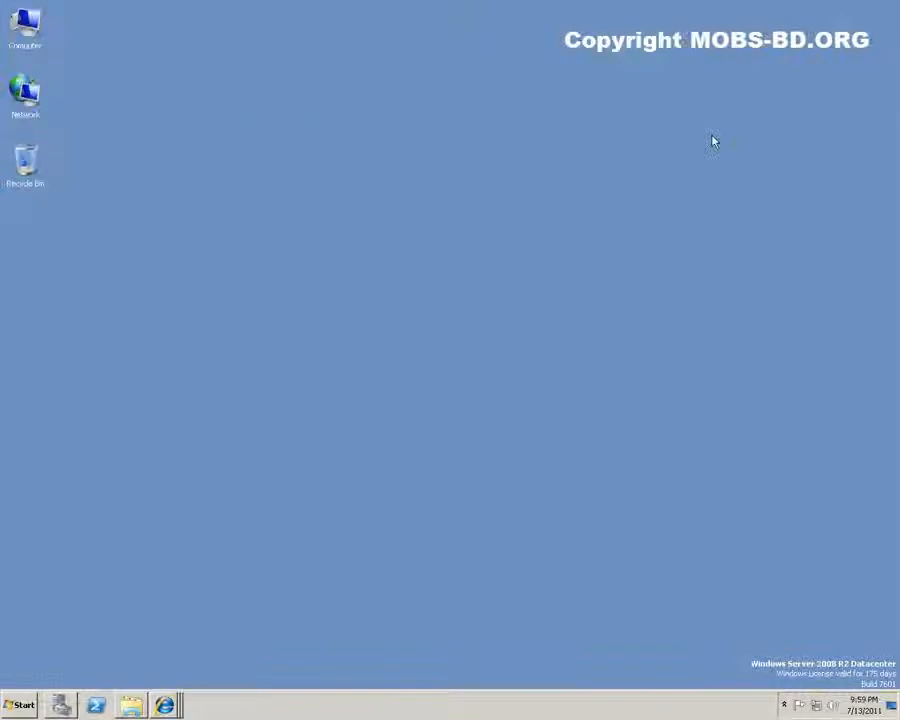
click(131, 706)
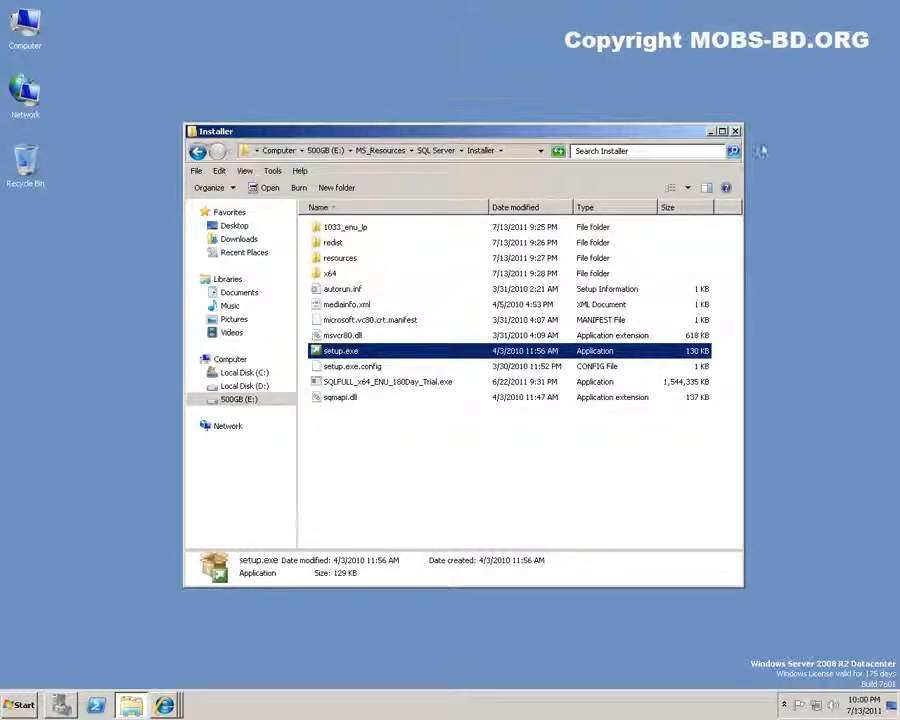
drag(673, 136, 679, 543)
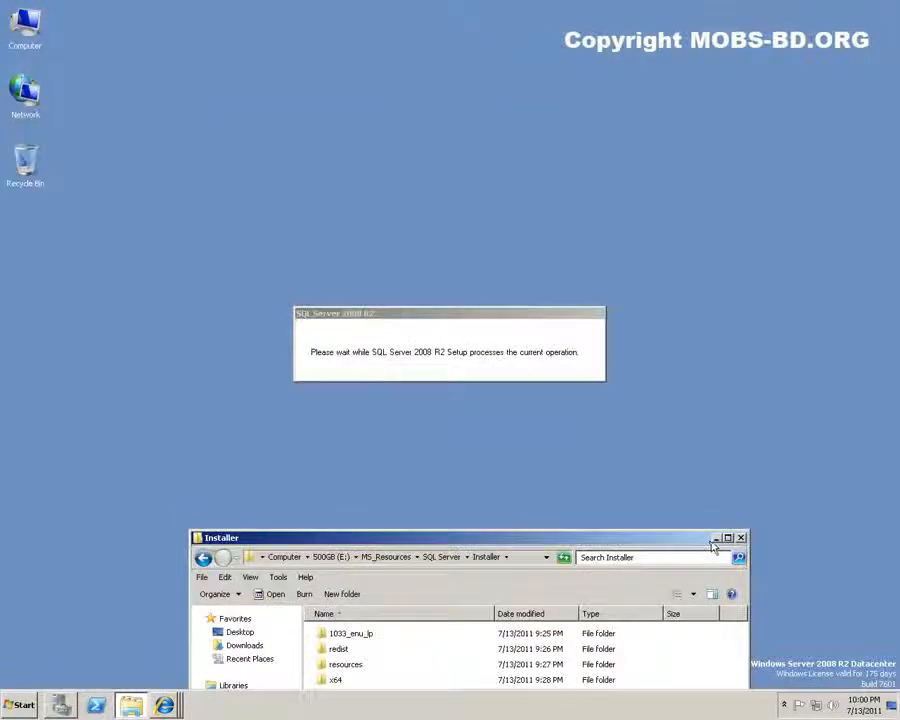
click(715, 539)
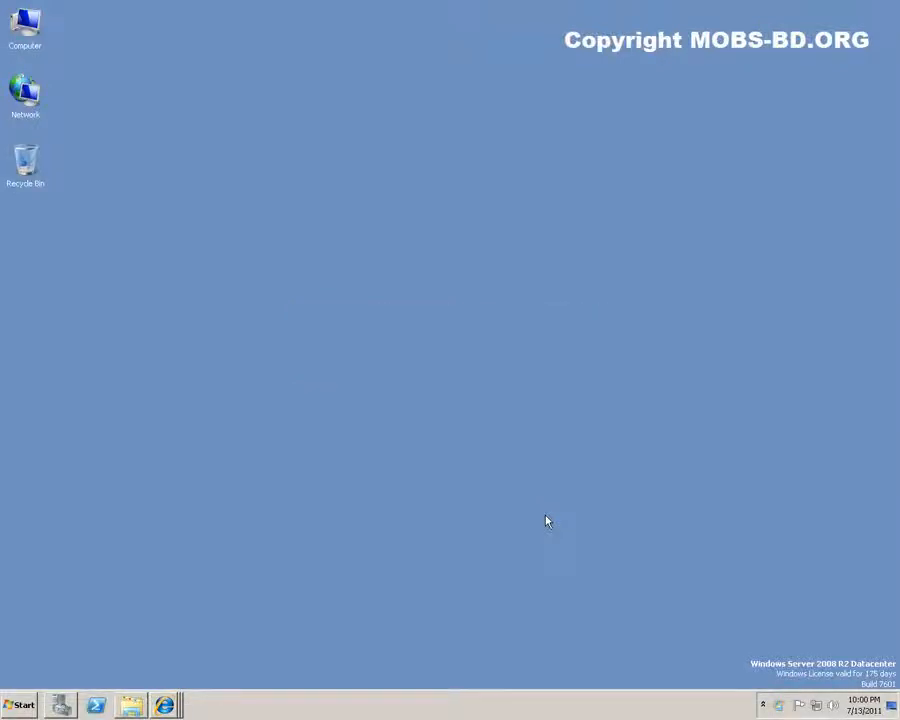
drag(360, 12, 521, 137)
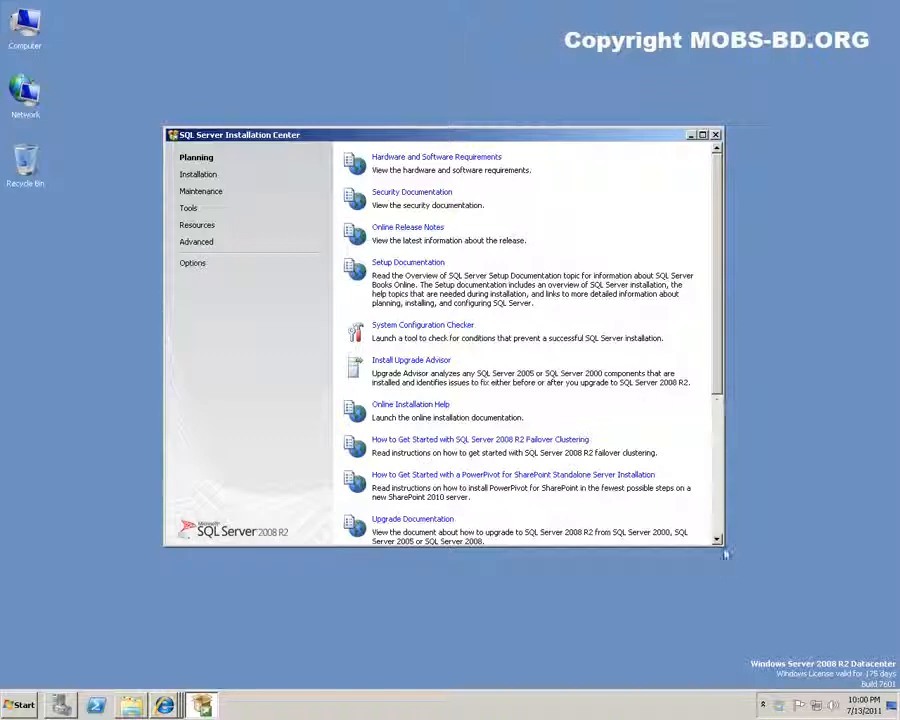
Enlarge the Installation Center window and view the Hardware and Software Requirements page online
drag(722, 545, 745, 661)
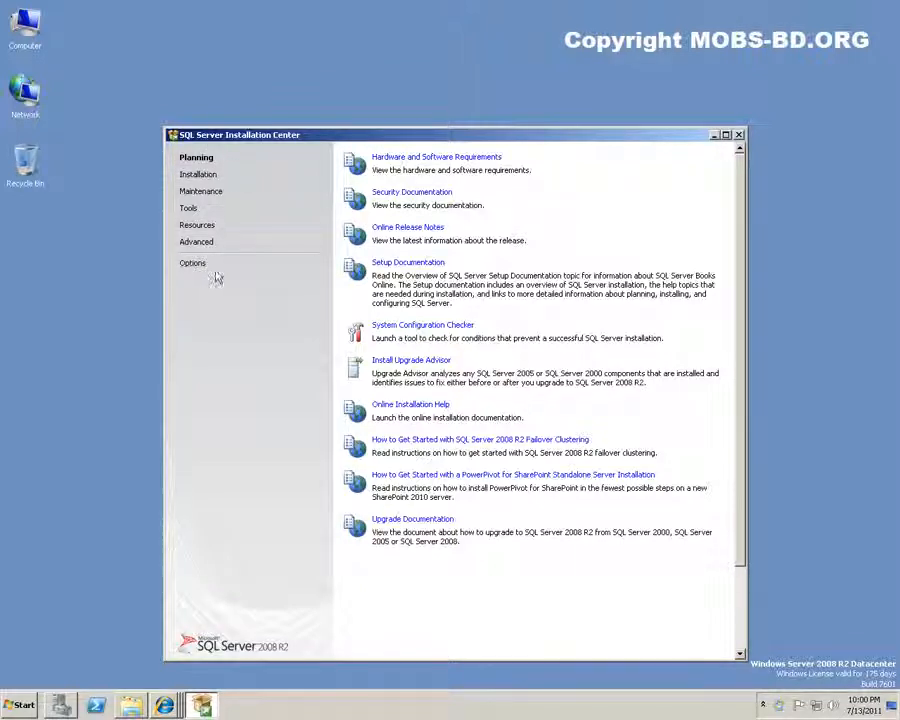
click(434, 157)
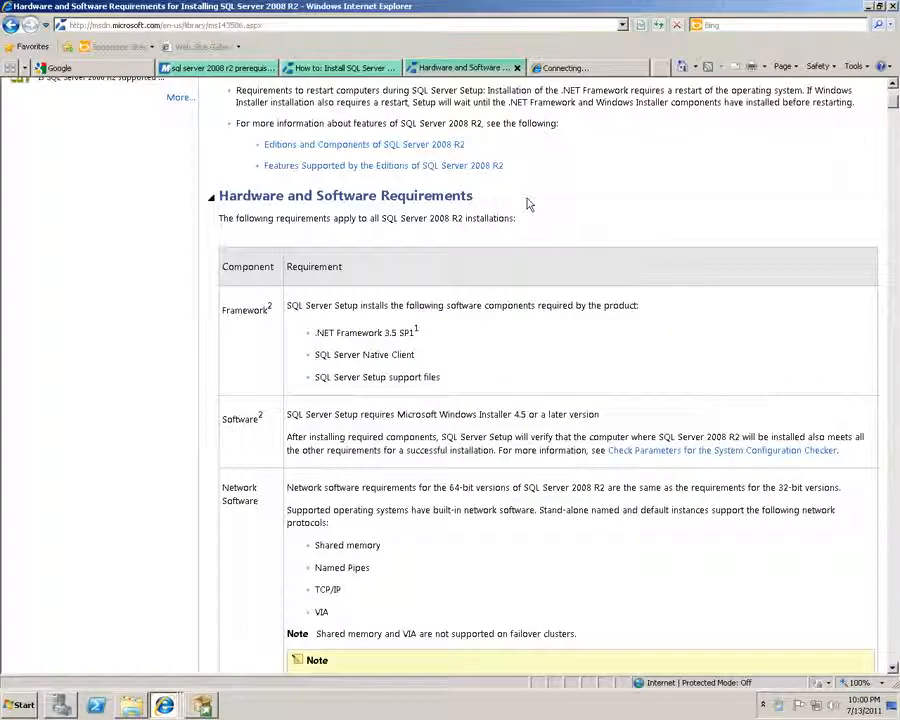
click(869, 7)
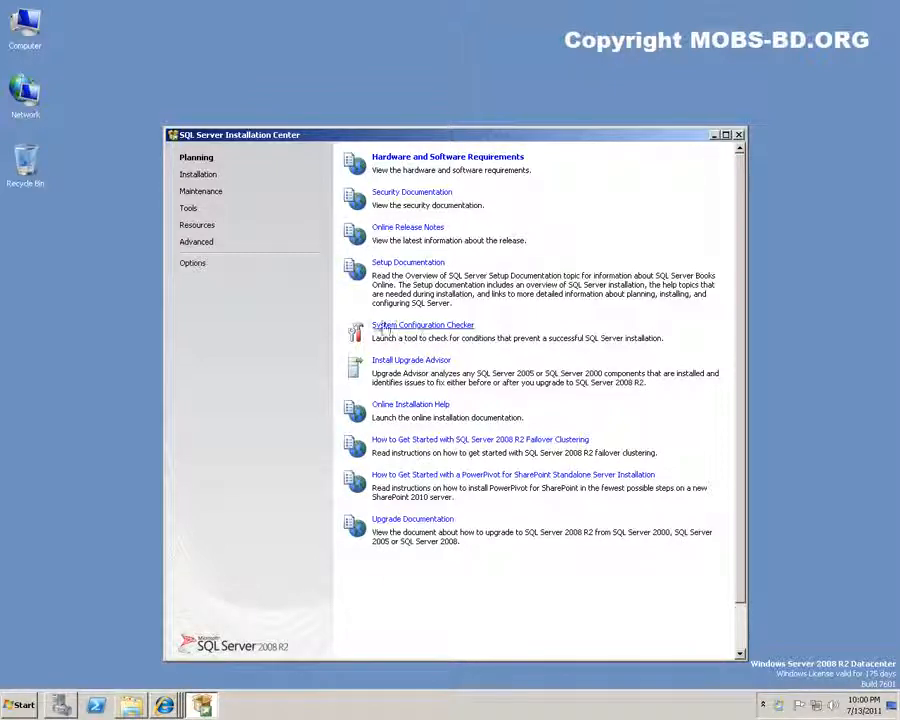
Launch 'New installation or add features to an existing installation', then minimize the Installation Center
click(190, 175)
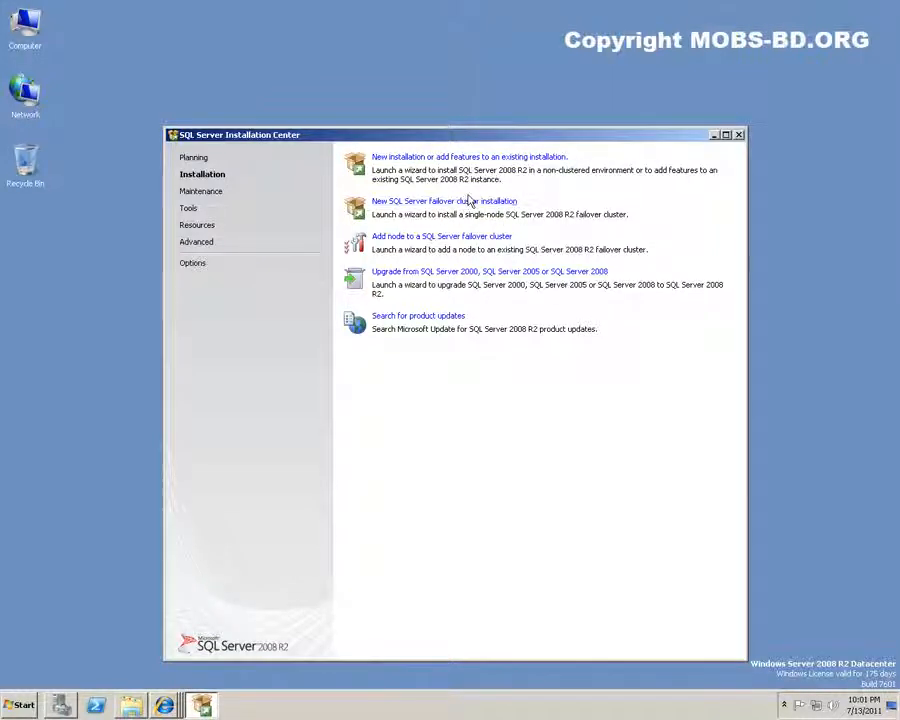
click(410, 158)
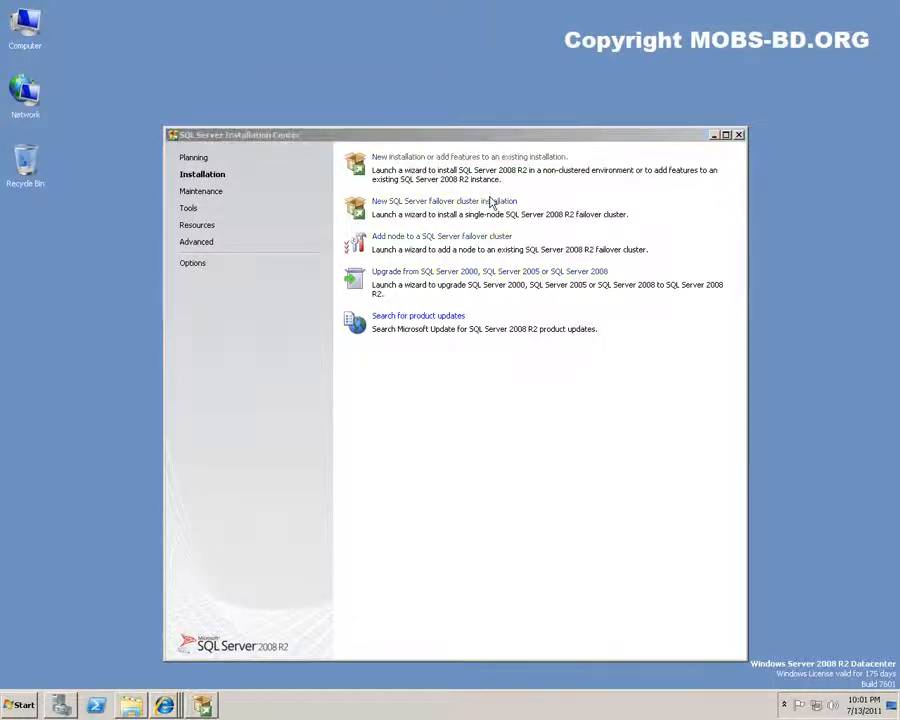
click(713, 136)
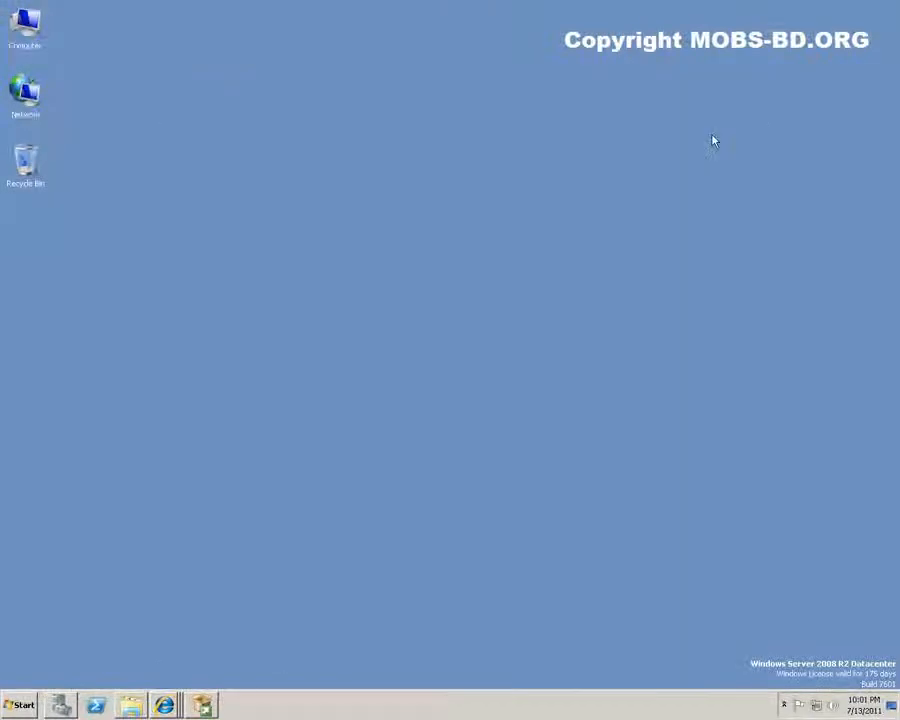
click(204, 706)
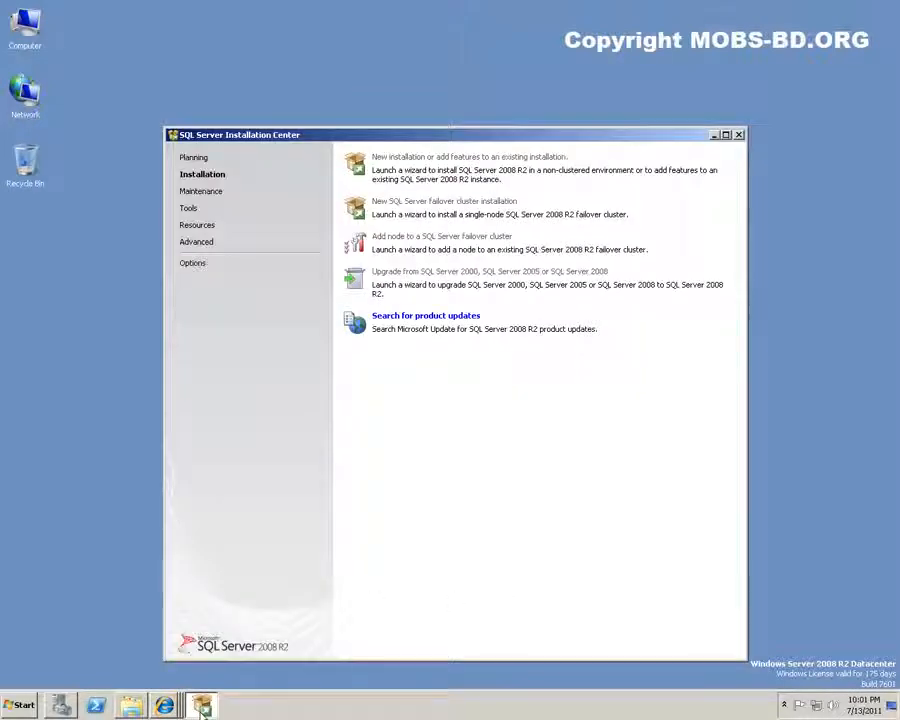
mouse_move(204, 708)
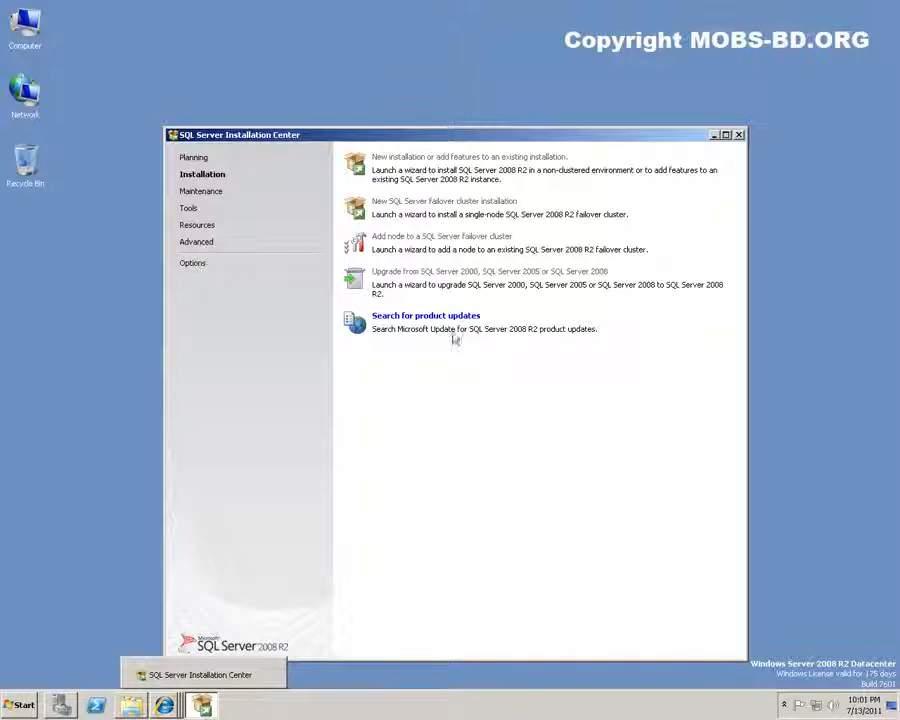
click(714, 135)
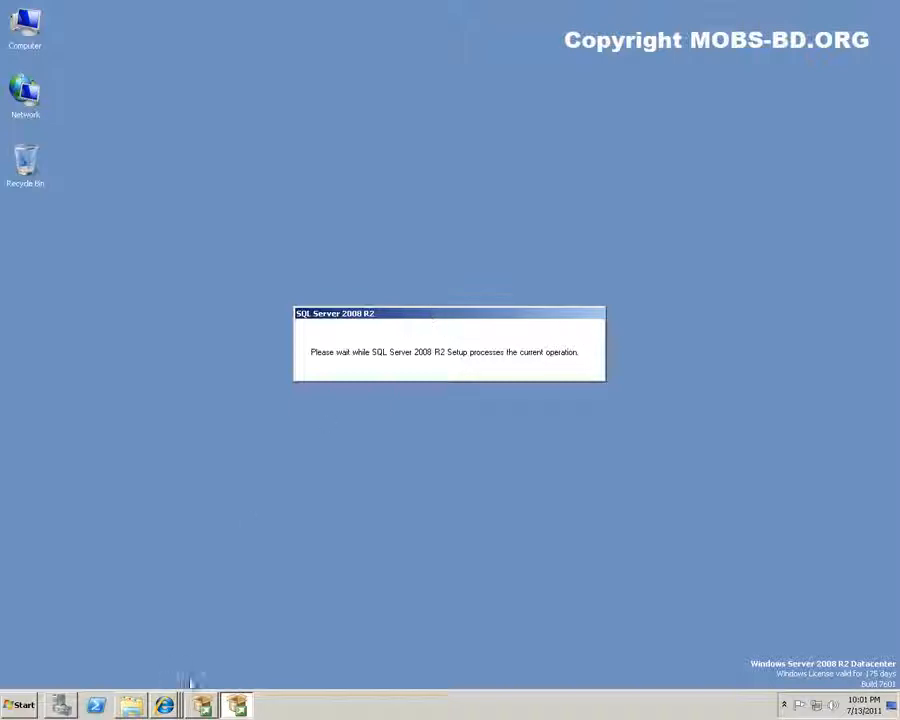
Show details to confirm all 7 setup support rules passed, then accept with OK
mouse_move(203, 707)
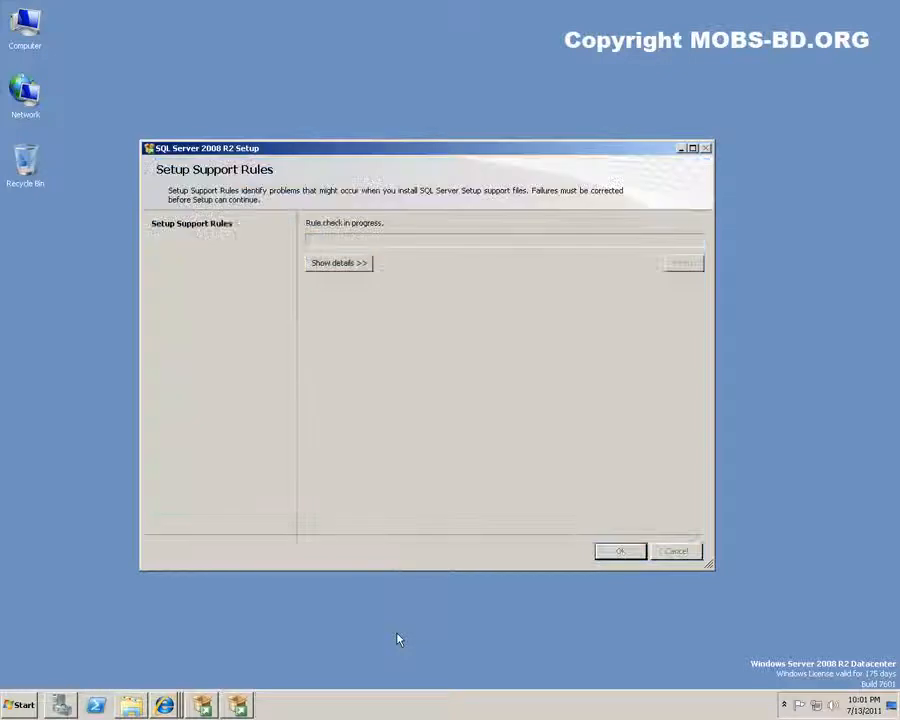
click(336, 265)
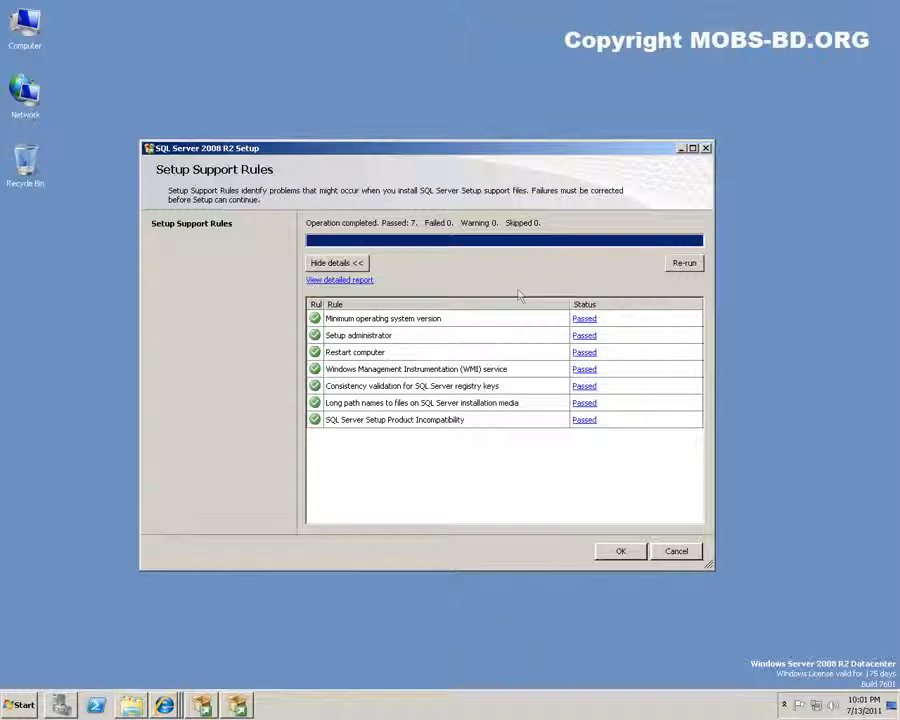
click(618, 555)
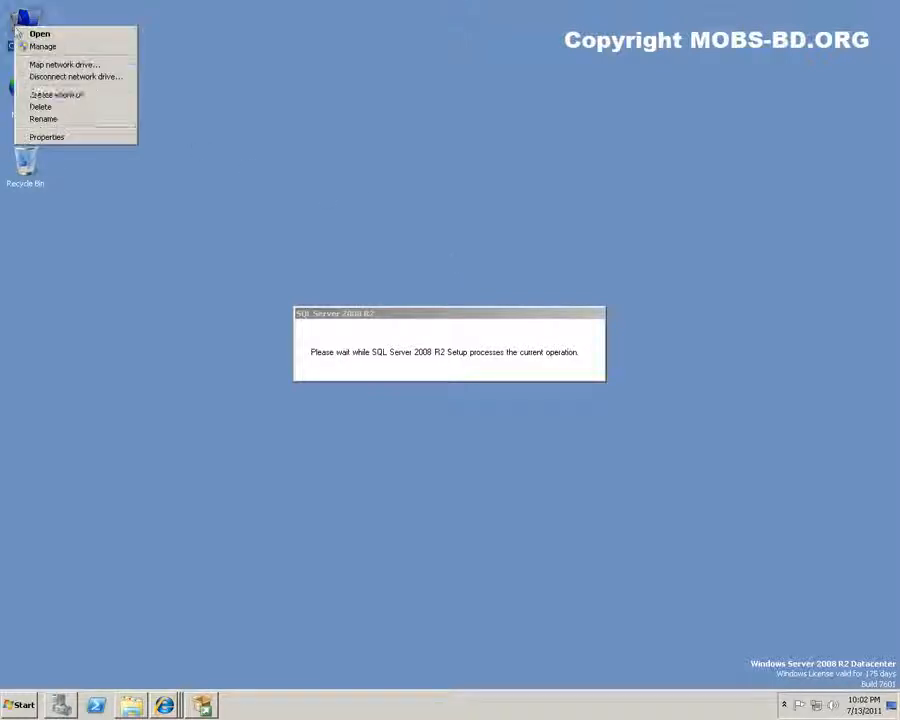
Check the computer name and domain in System properties, then close the window
click(84, 139)
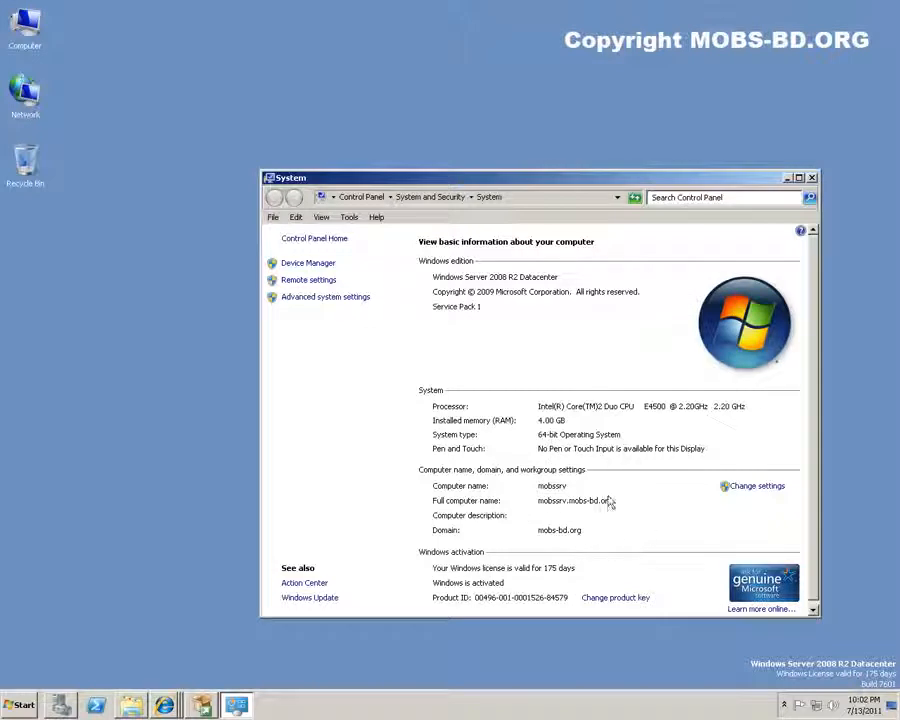
scroll(609, 503, down, 1)
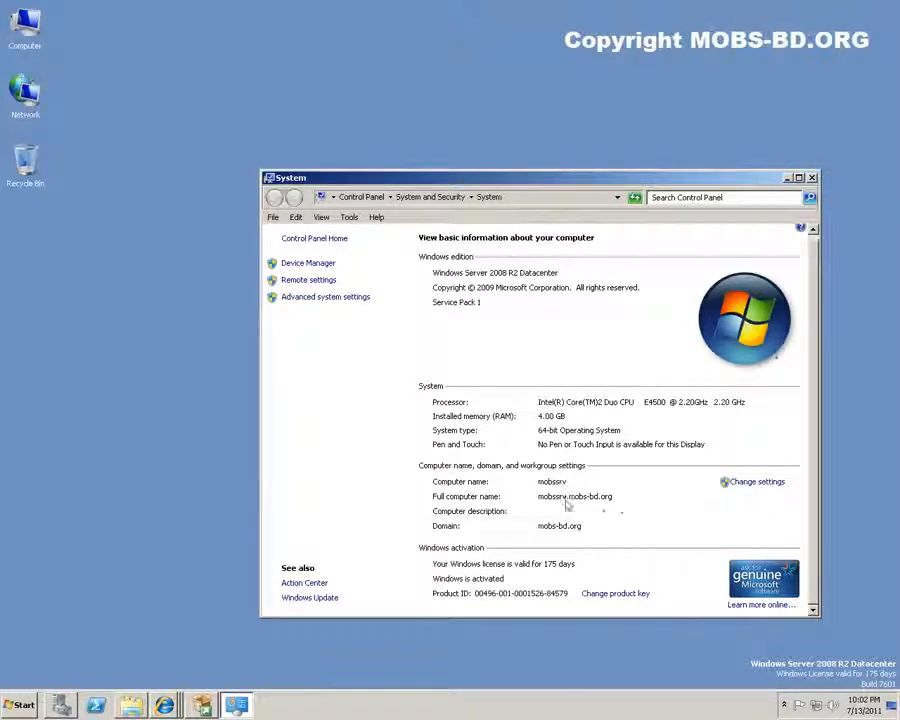
click(811, 178)
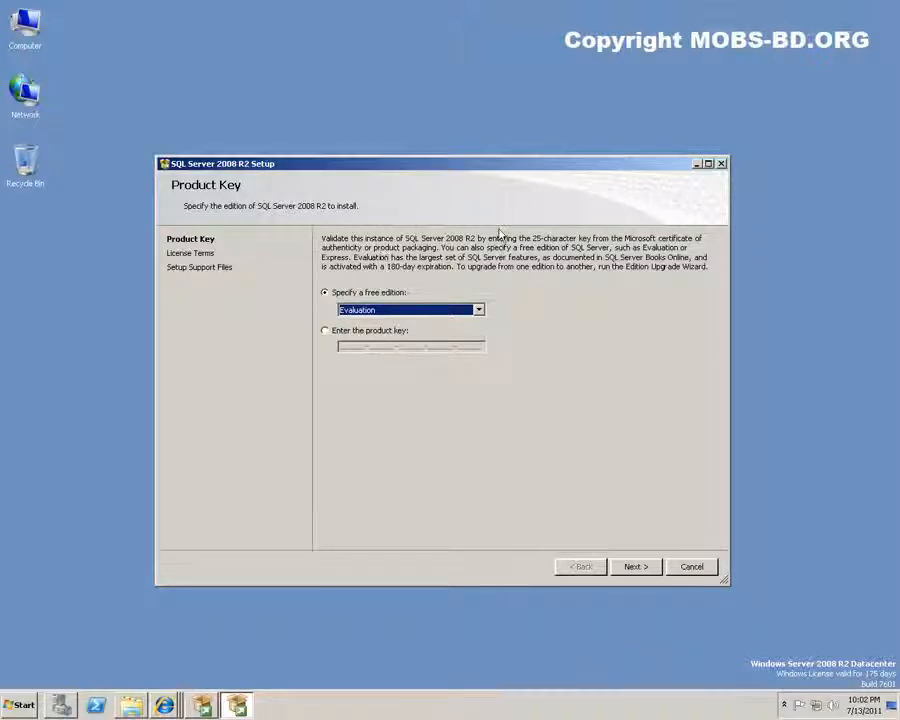
Keep the Evaluation edition, accept the license terms, and continue to Setup Support Files
click(360, 311)
click(360, 320)
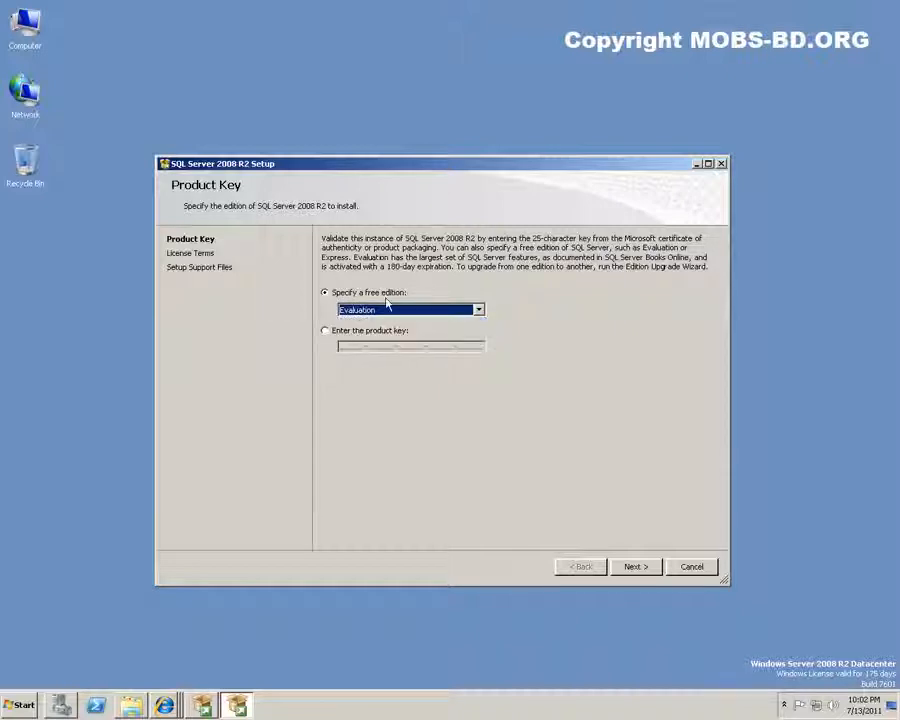
click(631, 567)
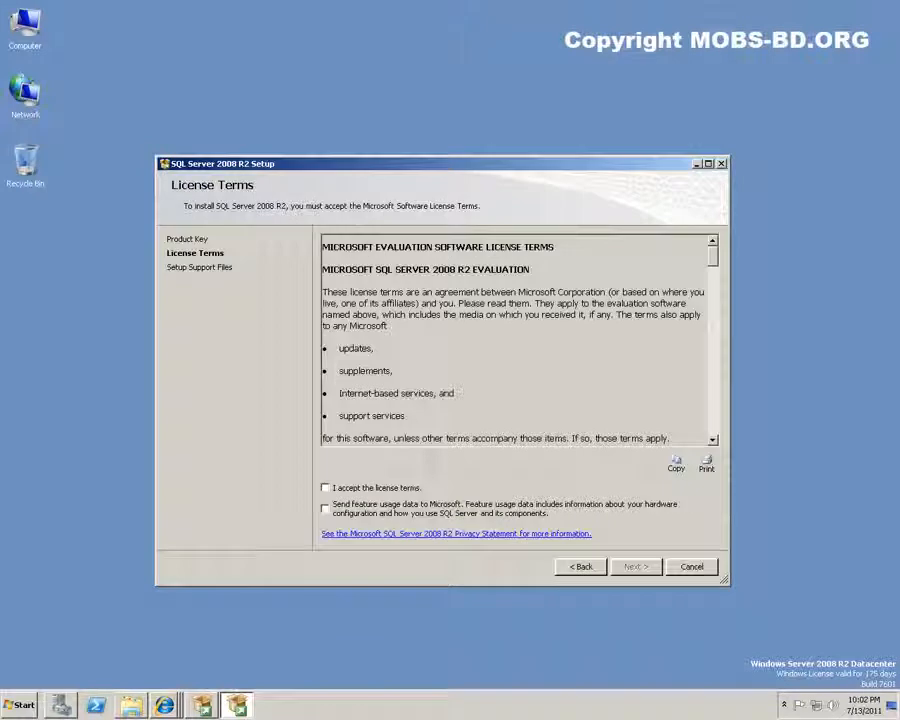
click(366, 488)
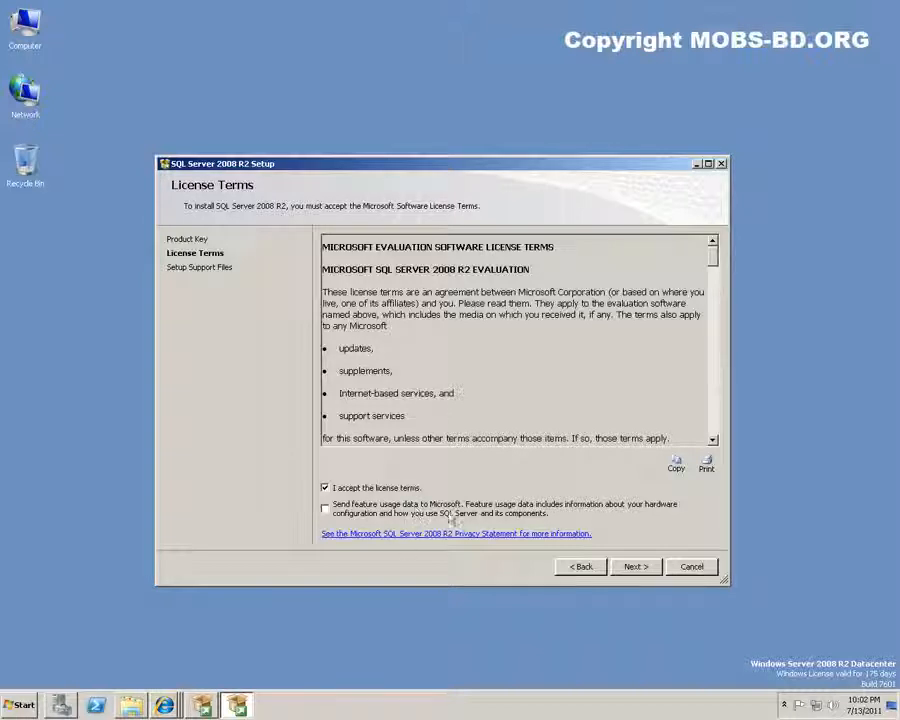
click(637, 567)
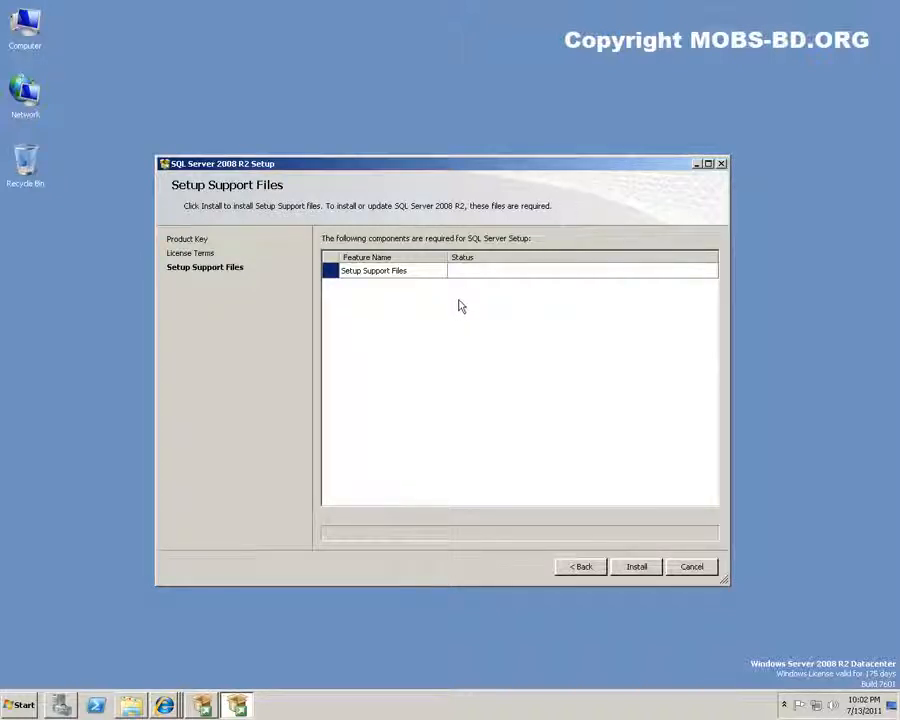
Install the setup support files and reposition the setup window while the rules check starts
click(636, 566)
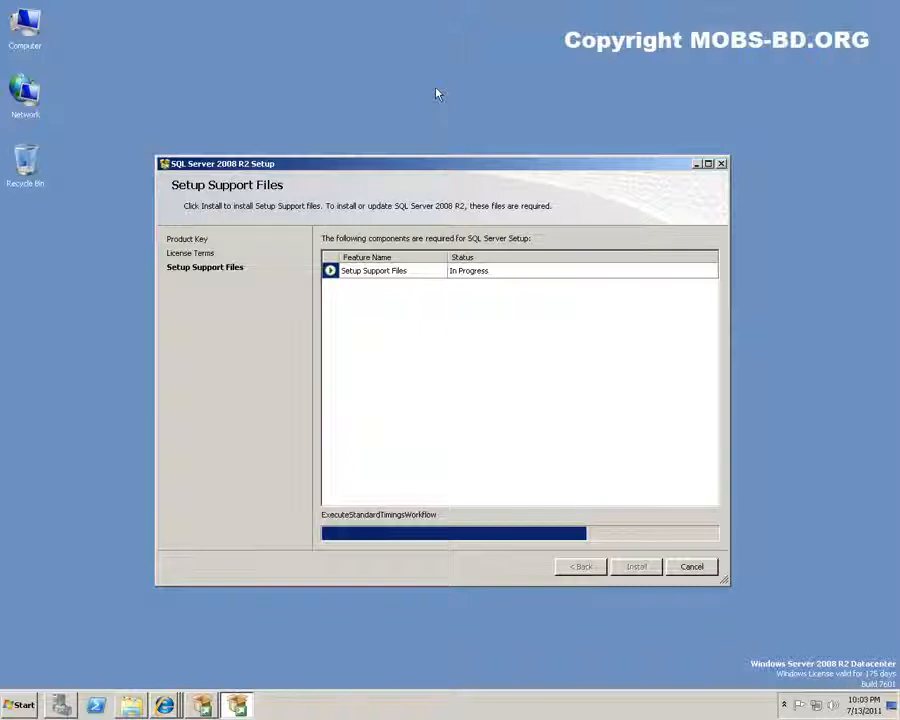
drag(420, 170, 427, 128)
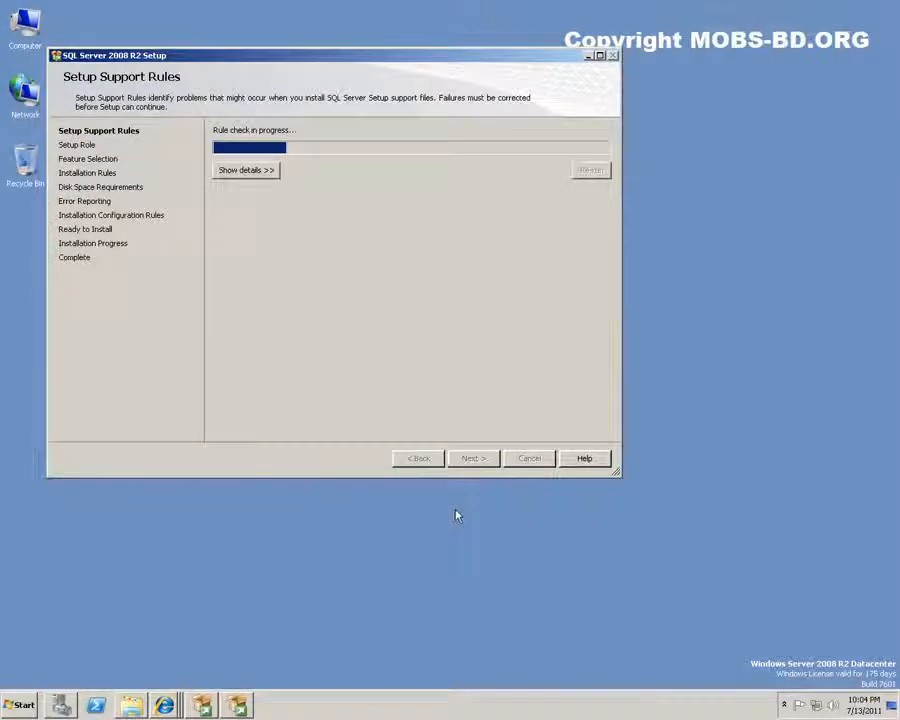
Show rule details and read the Computer domain controller and Windows Firewall warnings
click(244, 170)
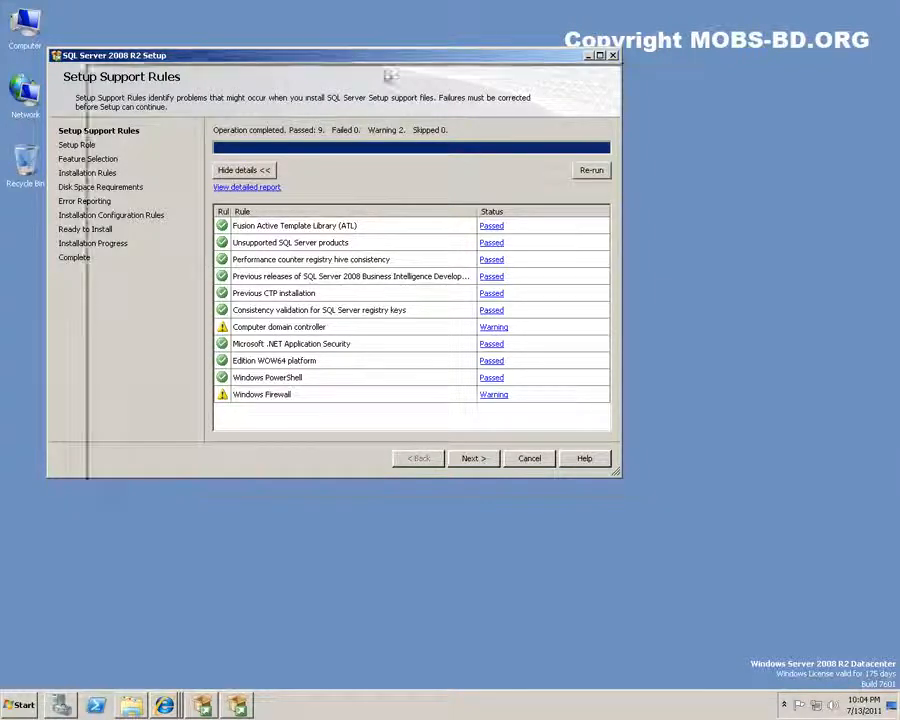
drag(345, 58, 463, 68)
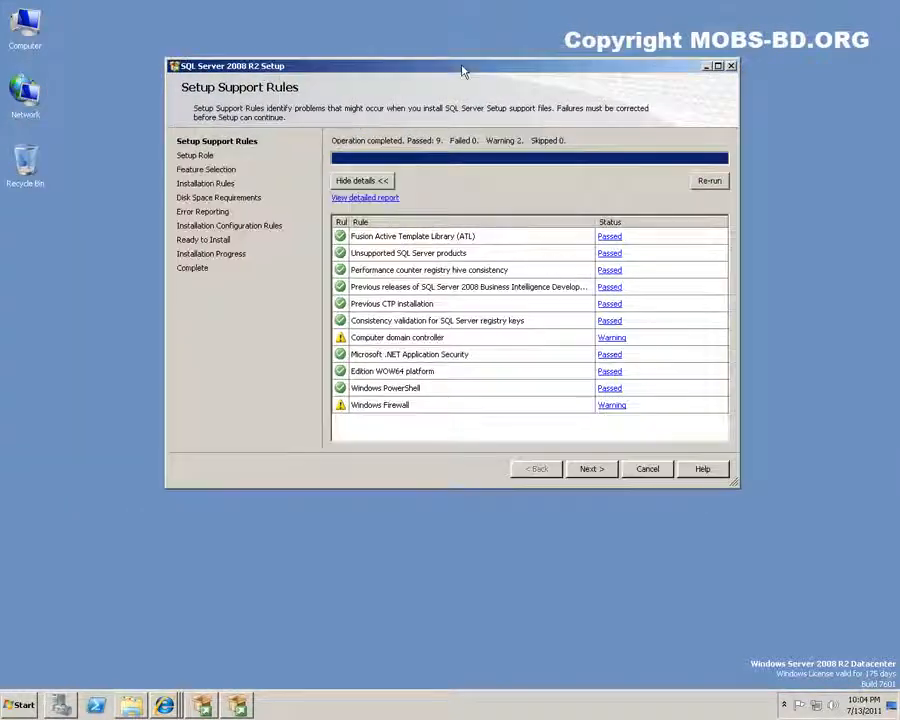
click(612, 338)
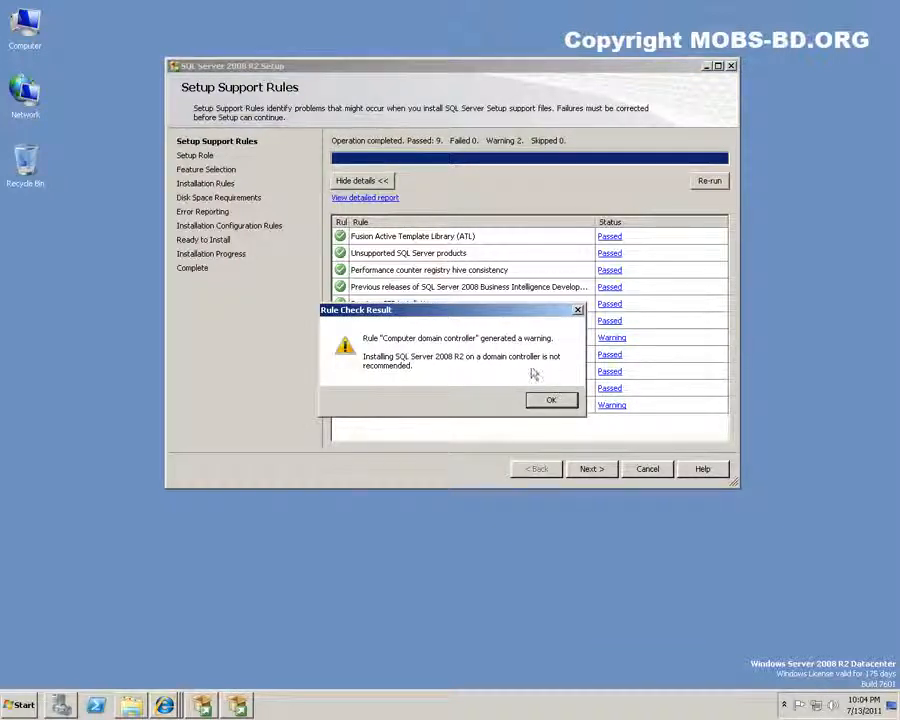
click(551, 400)
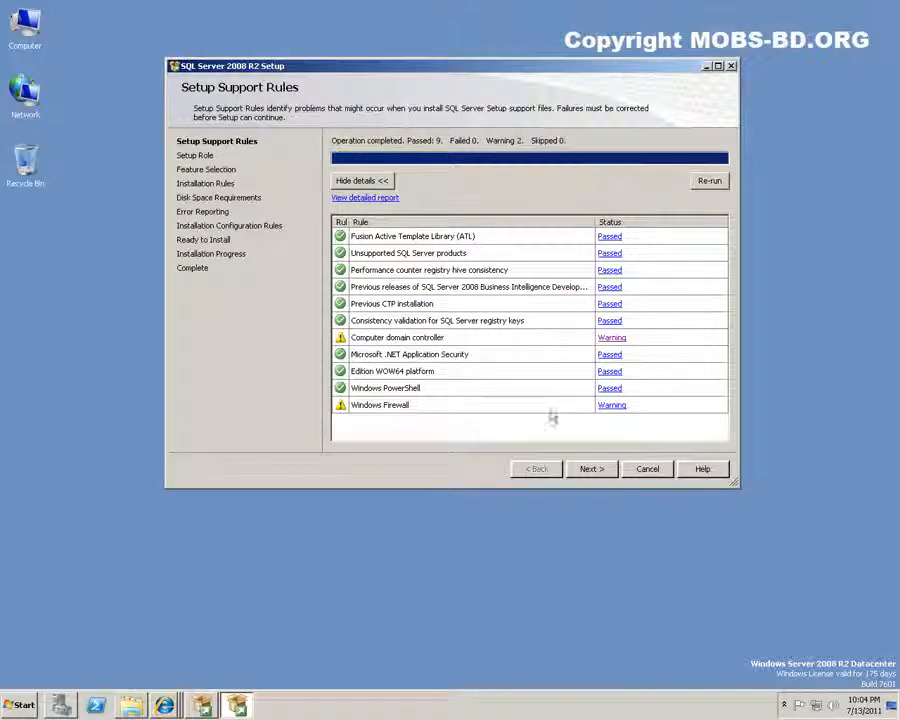
click(612, 405)
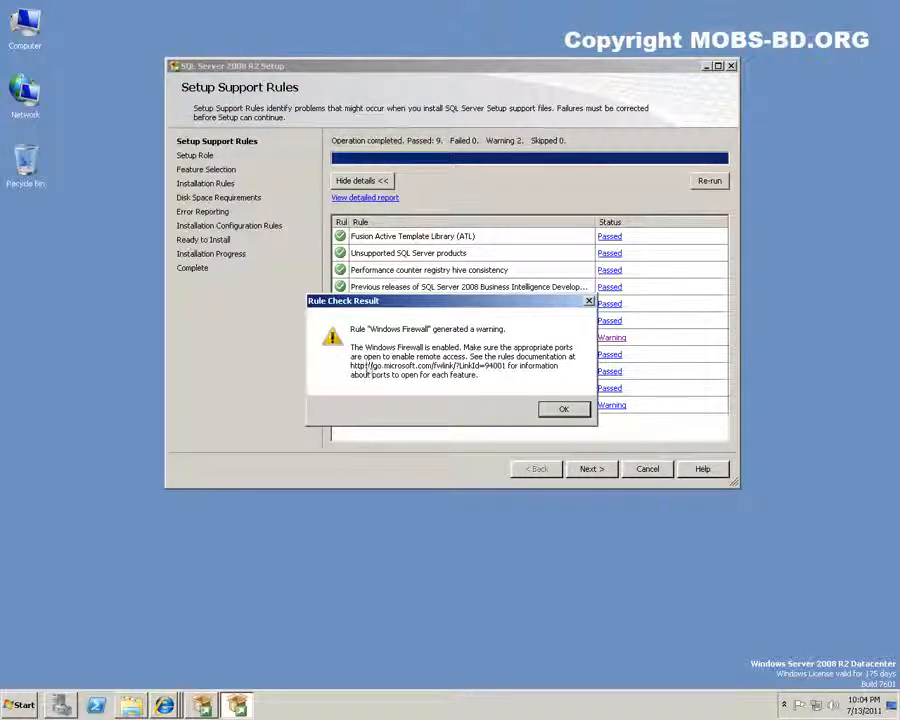
click(564, 410)
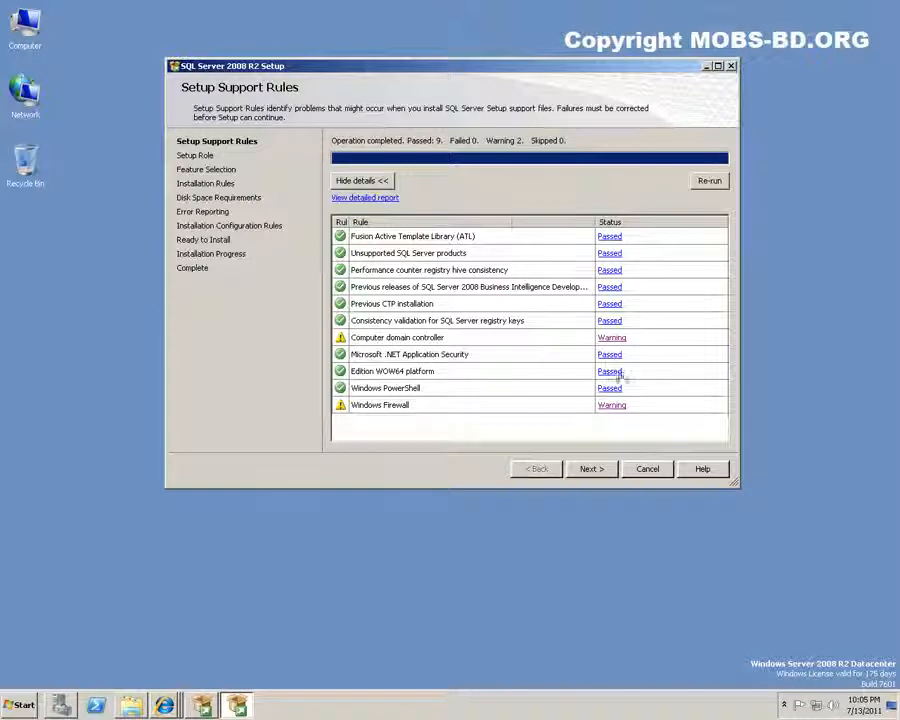
Advance to Setup Role and continue with SQL Server Feature Installation selected
click(592, 470)
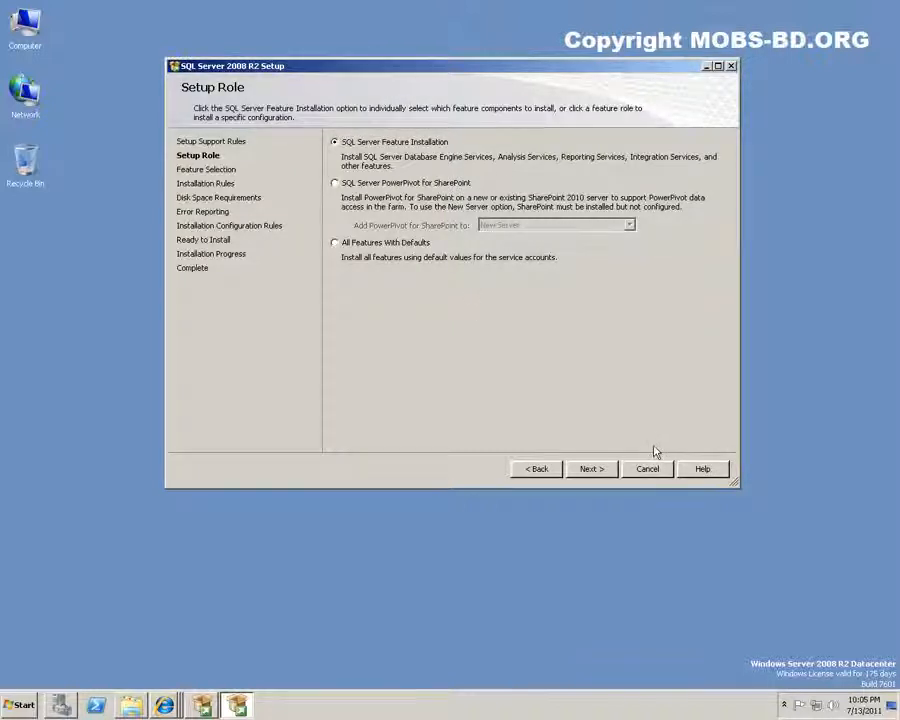
click(591, 469)
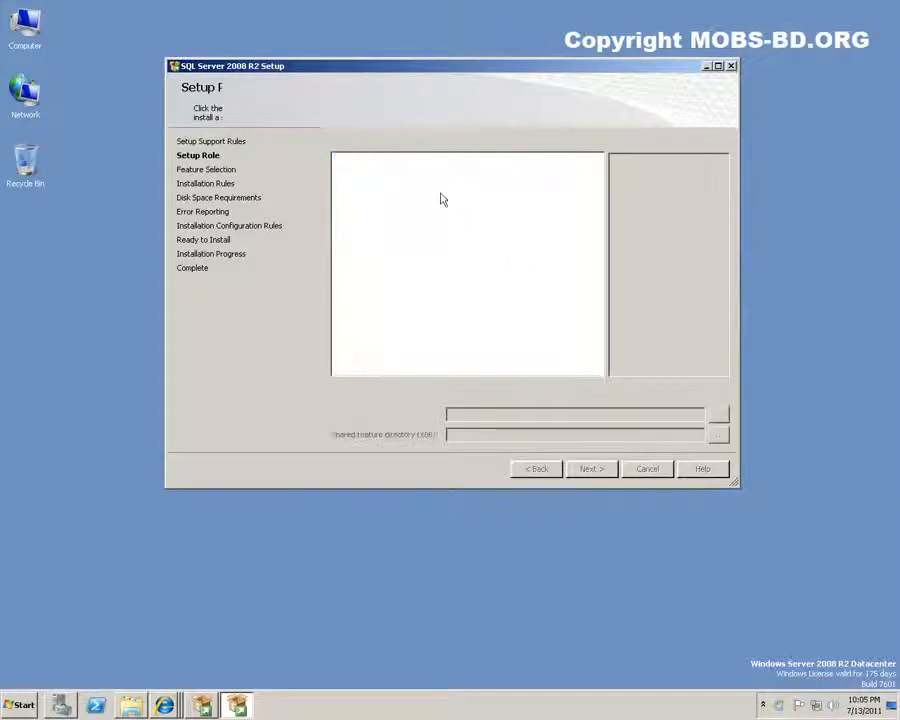
Tick Database Engine, Replication, Full-Text Search, Analysis Services, Books Online and Management Tools, then continue
drag(450, 67, 444, 174)
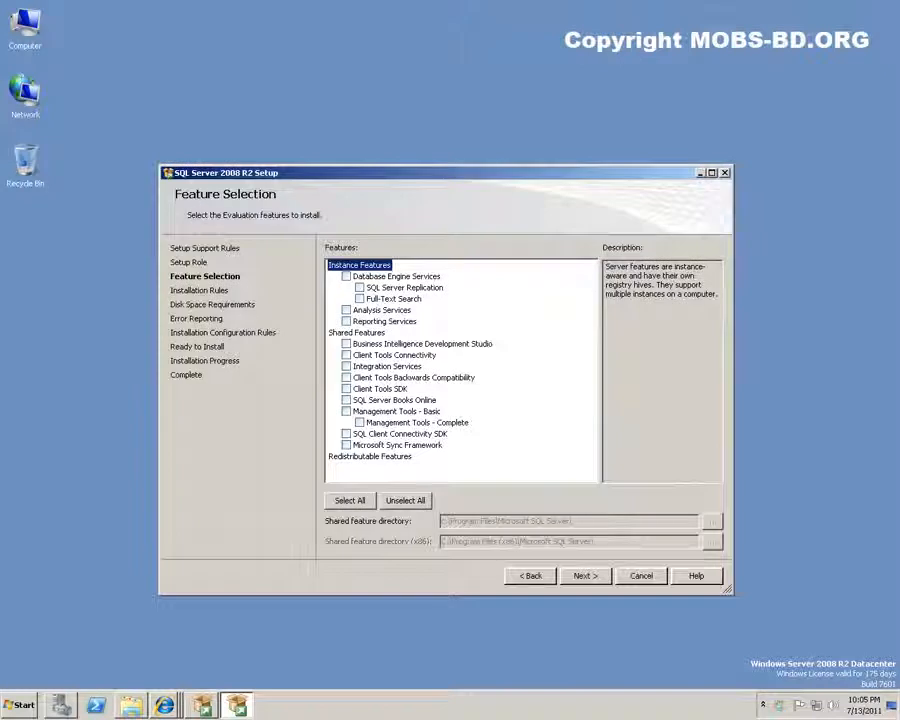
click(346, 276)
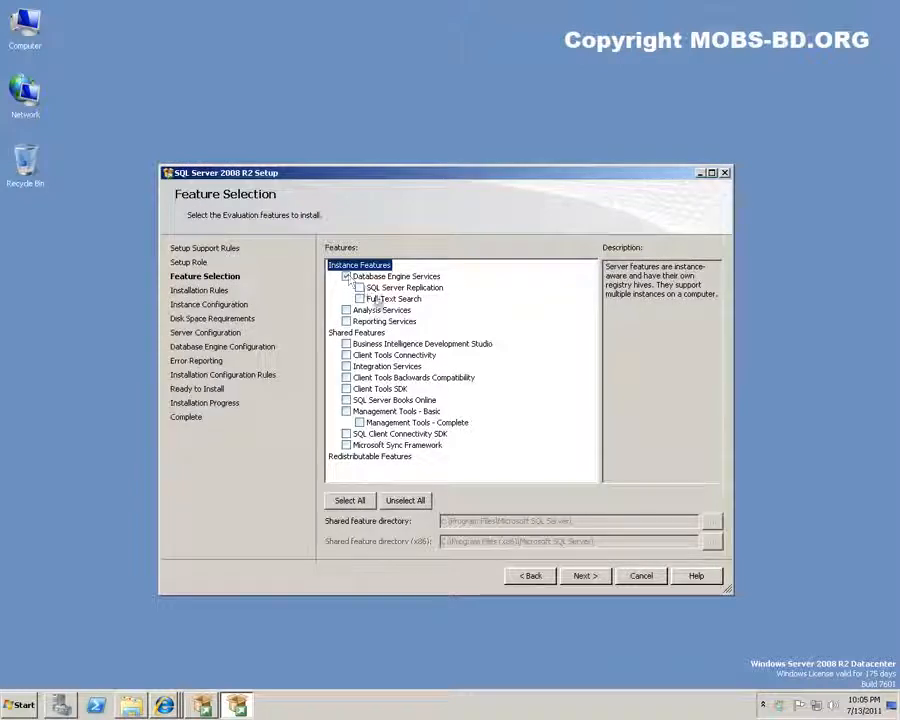
click(359, 298)
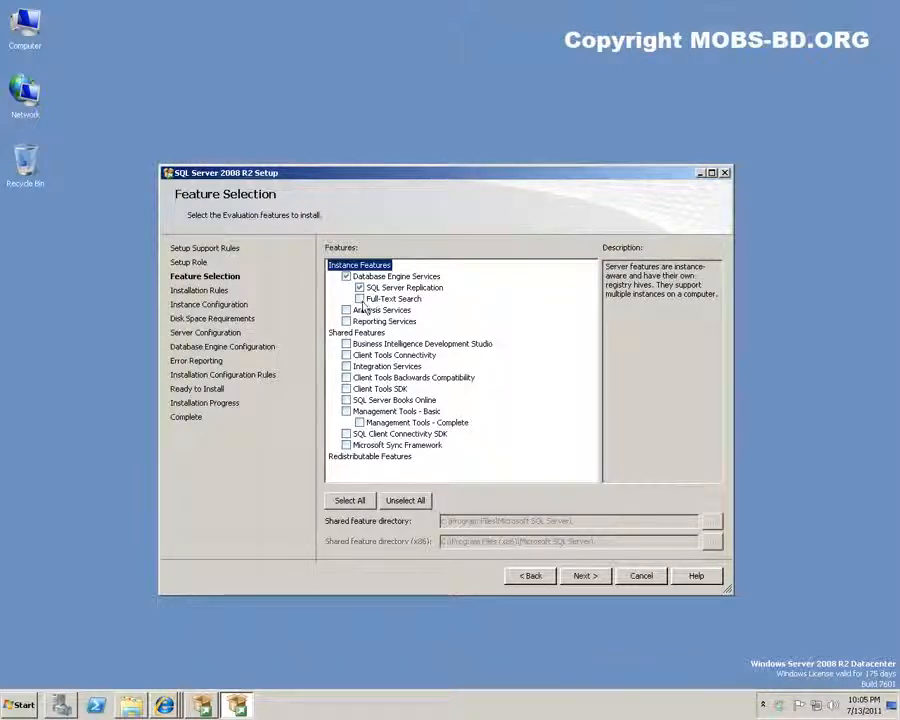
click(346, 310)
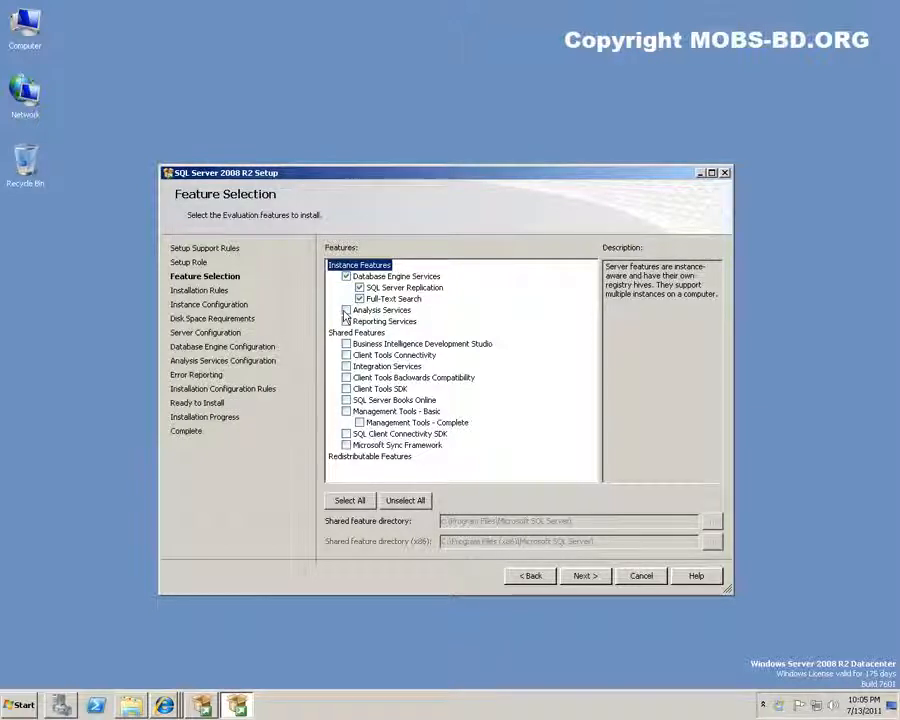
click(346, 321)
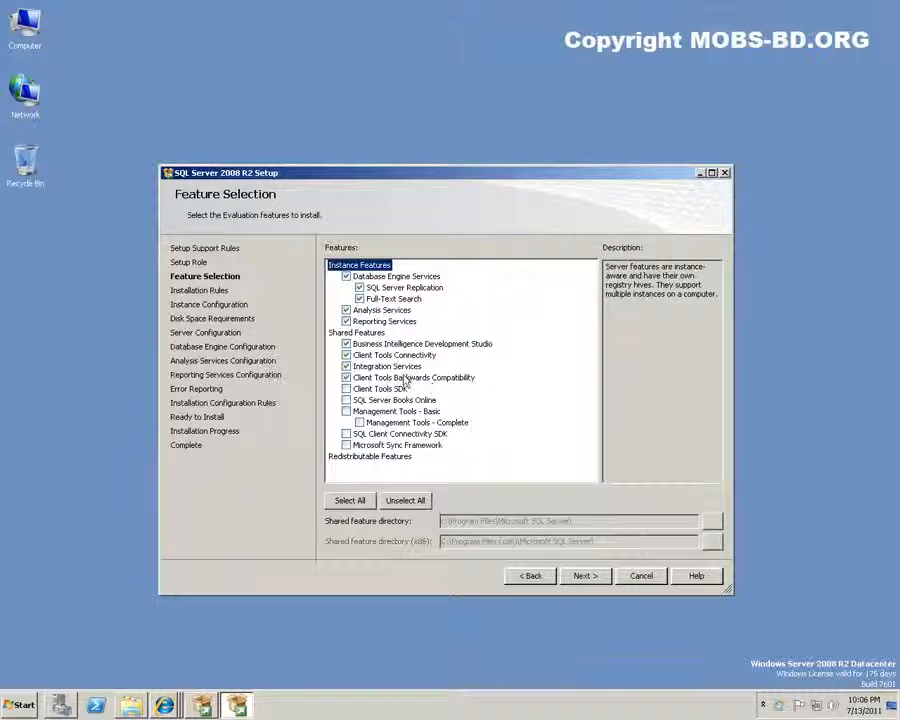
click(346, 401)
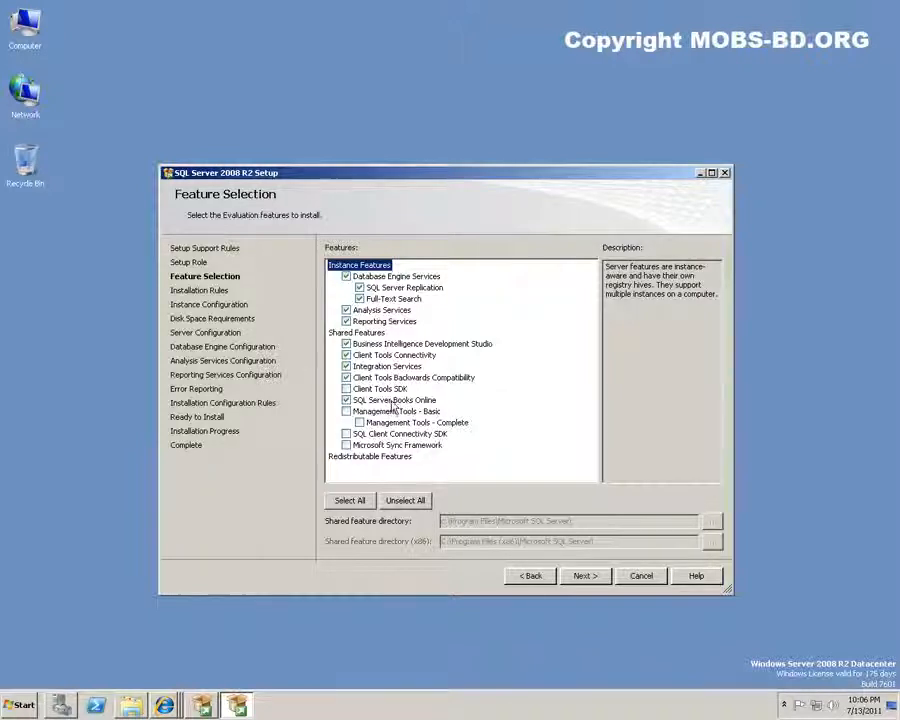
click(385, 401)
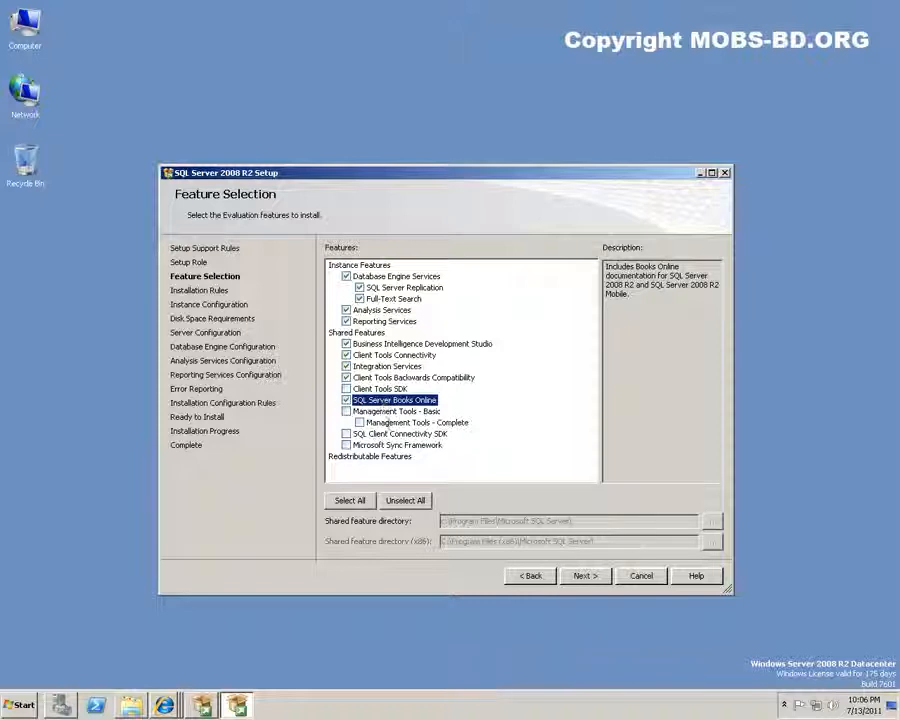
click(346, 412)
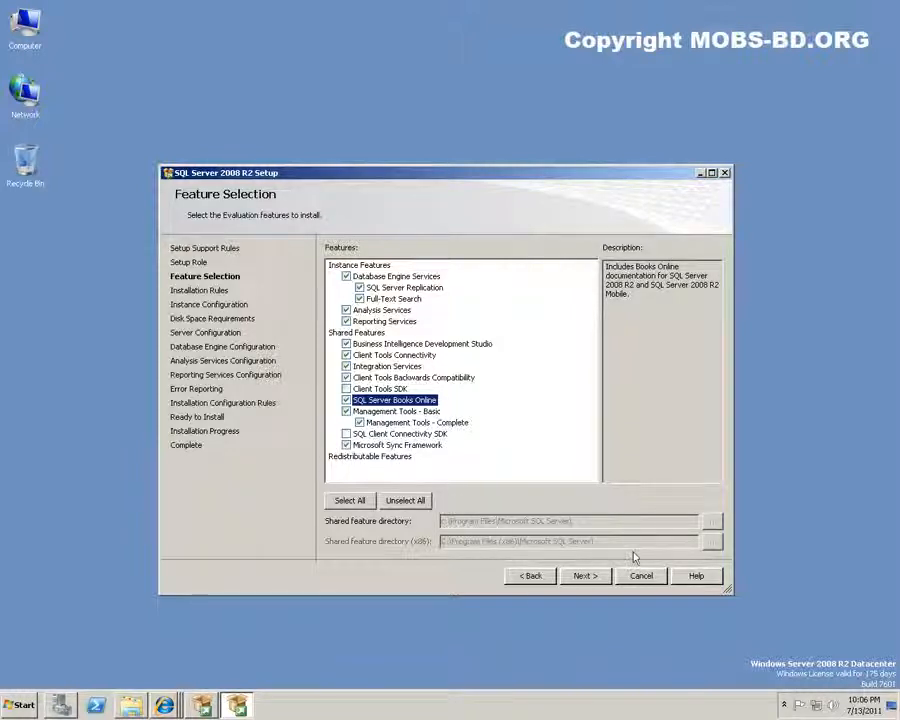
click(588, 580)
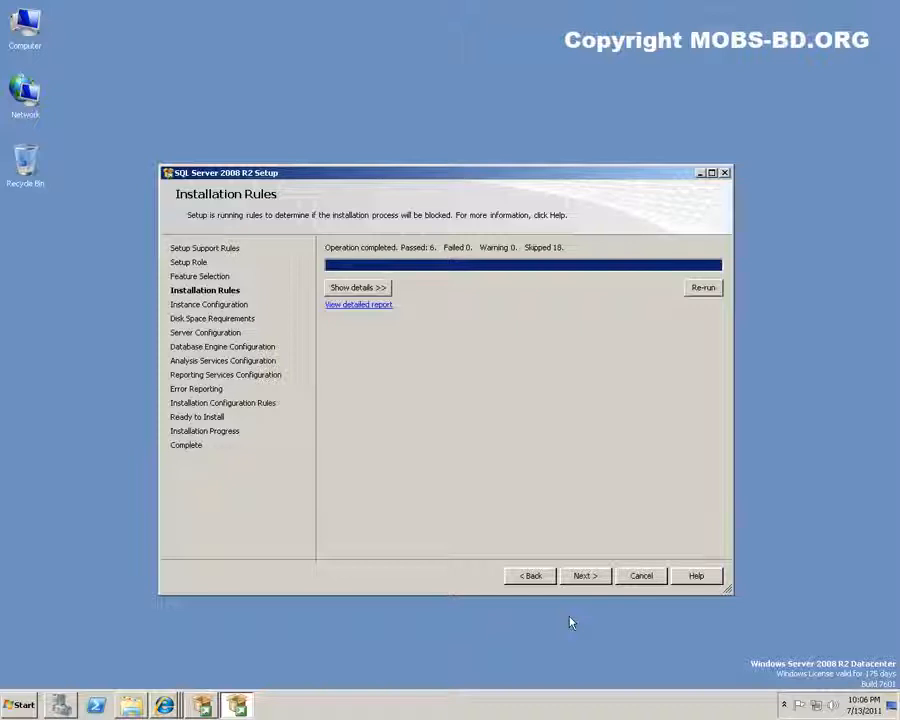
Review the passed installation rule results and proceed to Instance Configuration
click(360, 288)
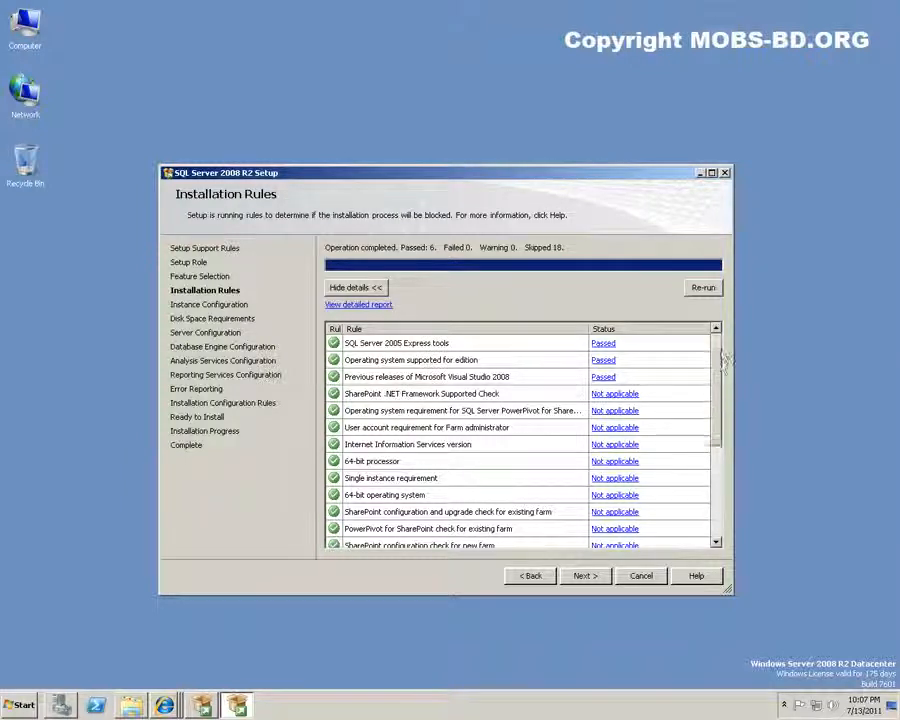
scroll(717, 470, down, 4)
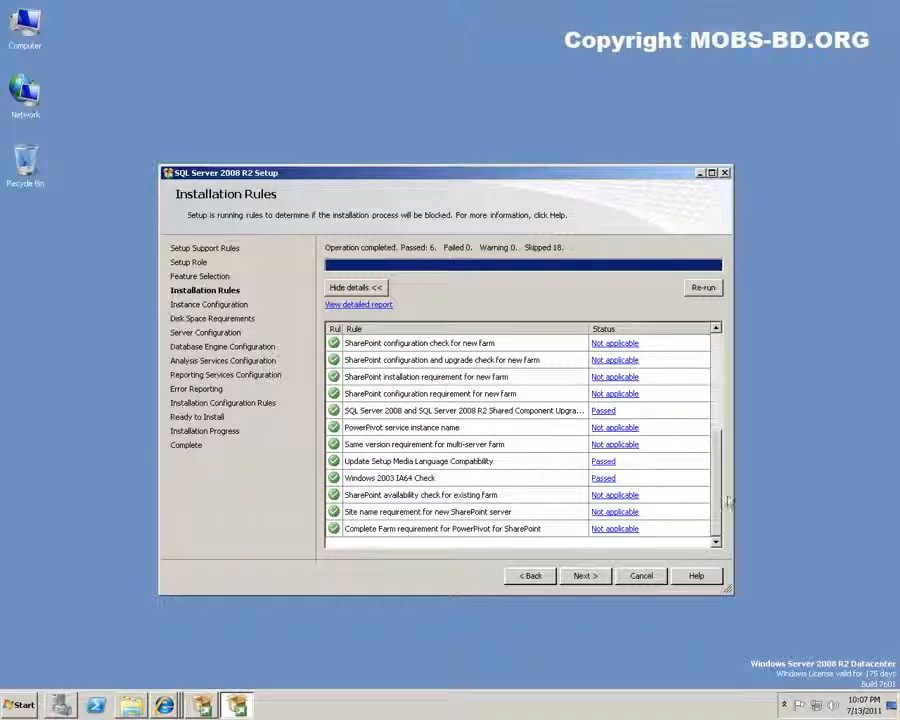
drag(716, 519, 709, 404)
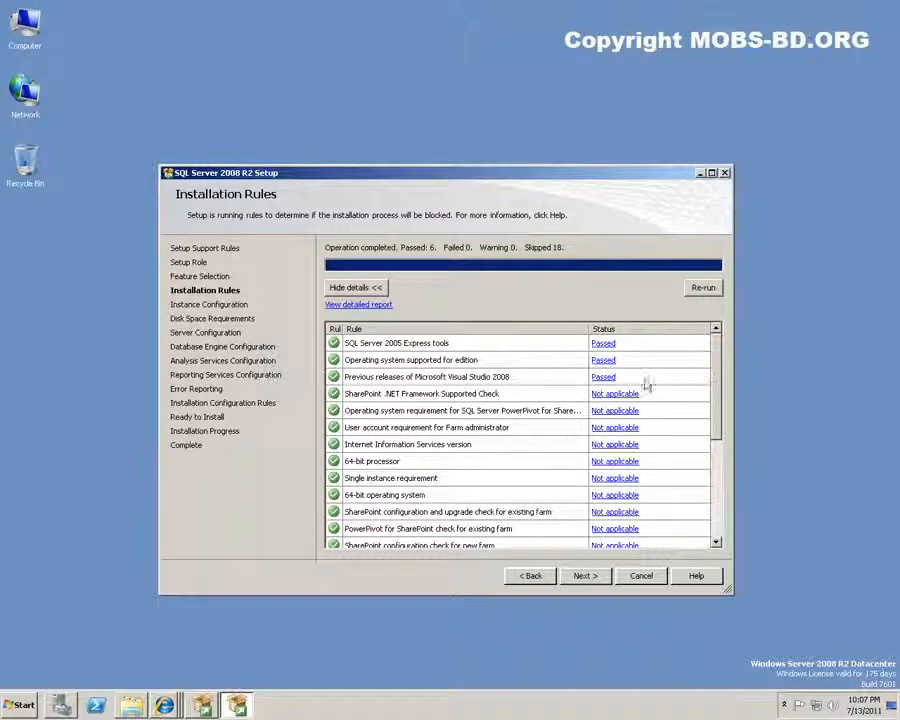
click(588, 576)
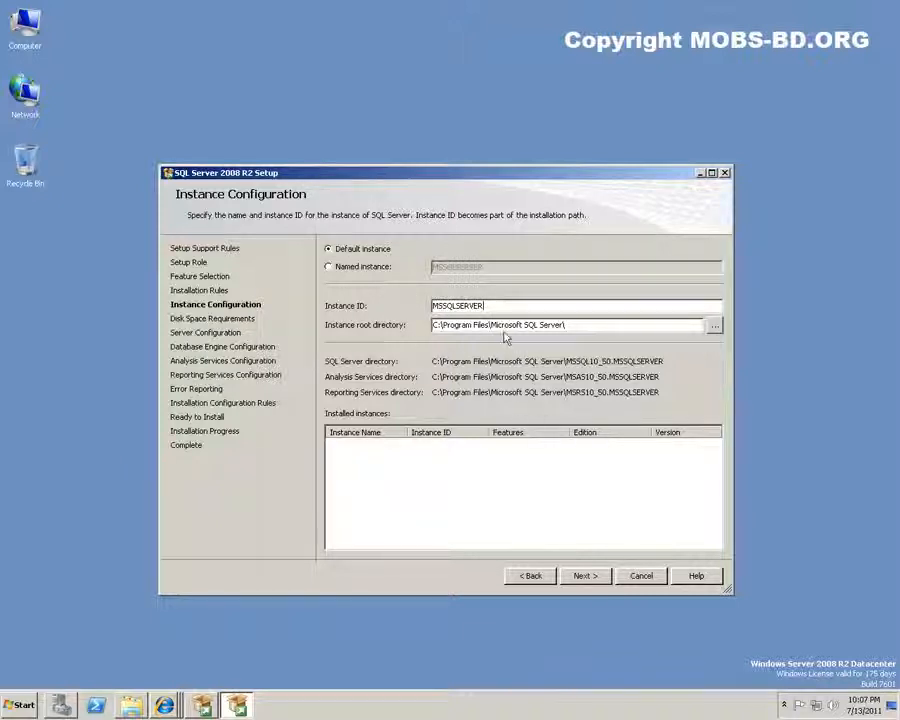
Accept the Default instance MSSQLSERVER and the 5941 MB disk space summary
click(586, 577)
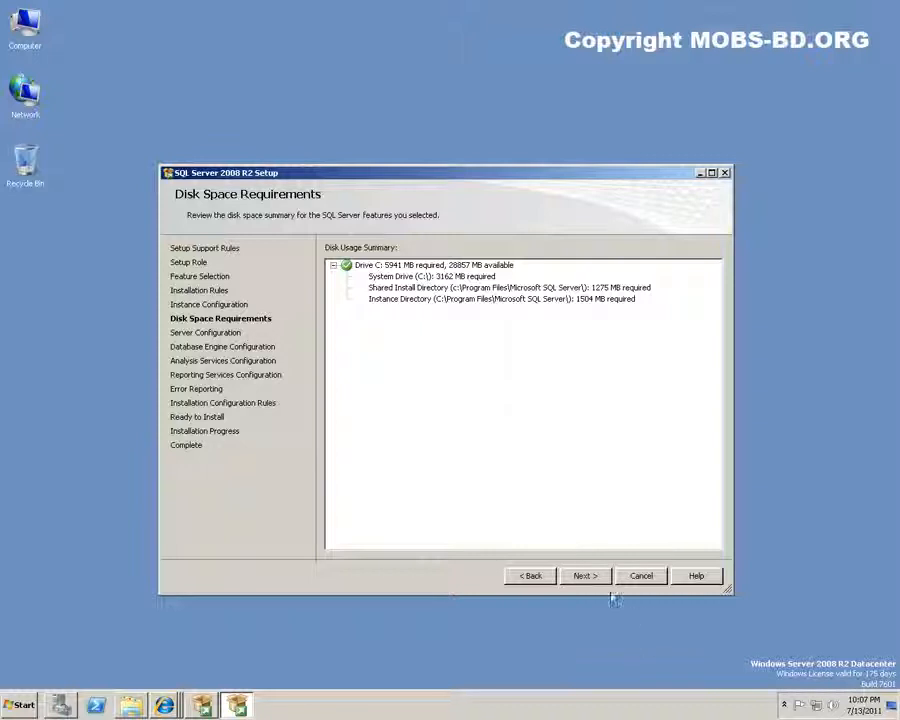
click(584, 577)
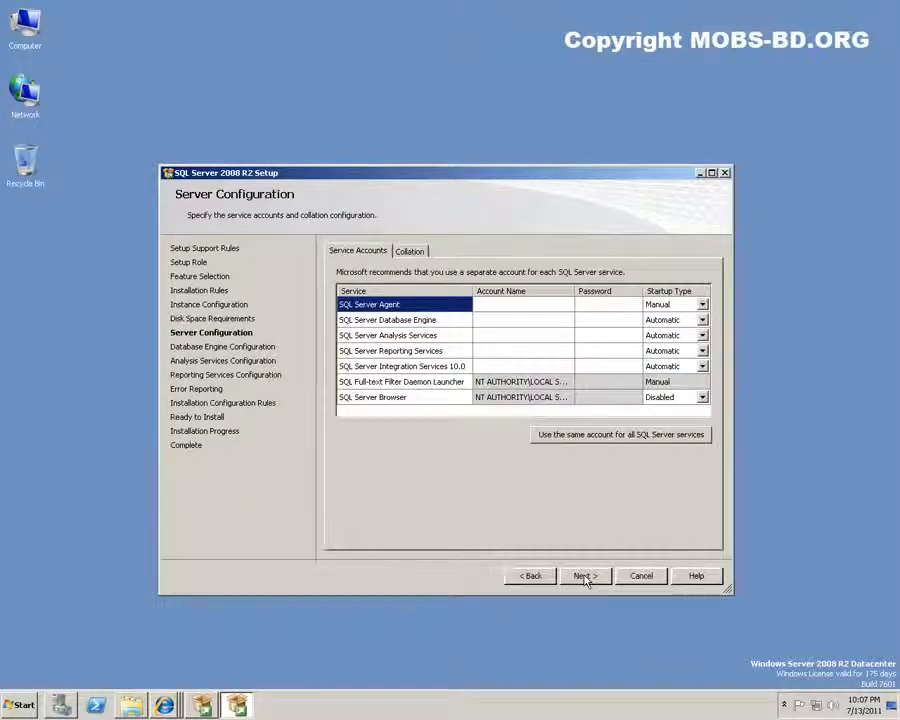
Set the SQL Server Agent and Database Engine accounts to NT AUTHORITY\SYSTEM
click(538, 304)
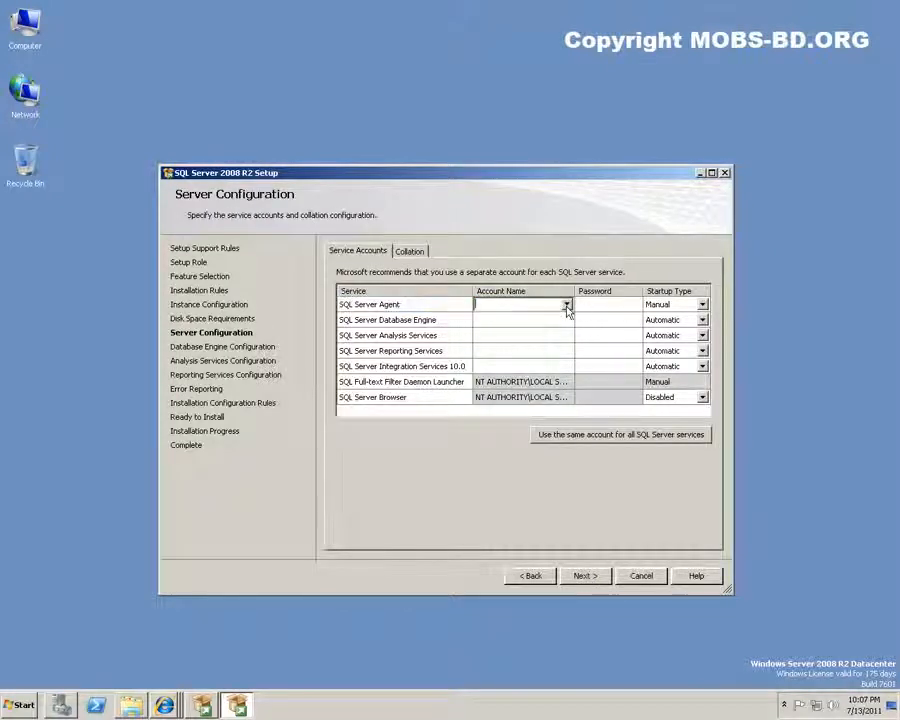
click(566, 305)
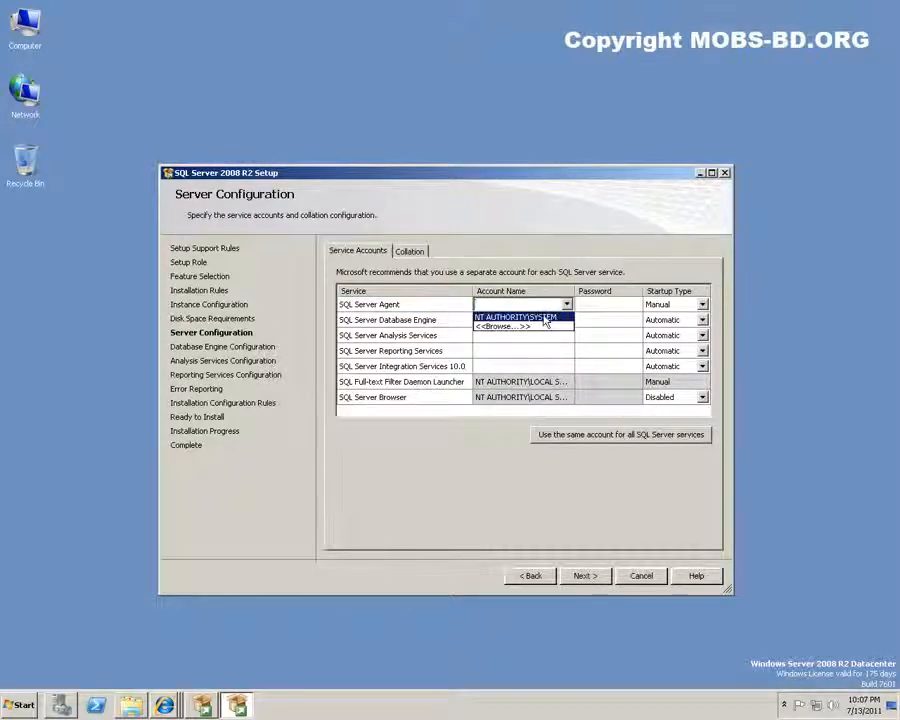
click(545, 316)
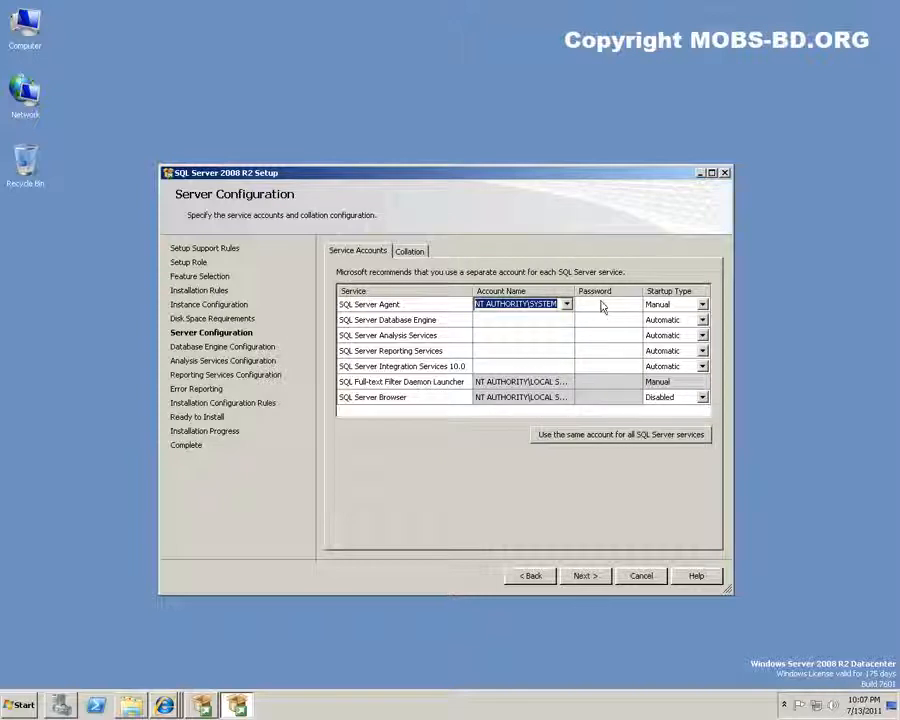
click(602, 307)
click(566, 305)
click(566, 320)
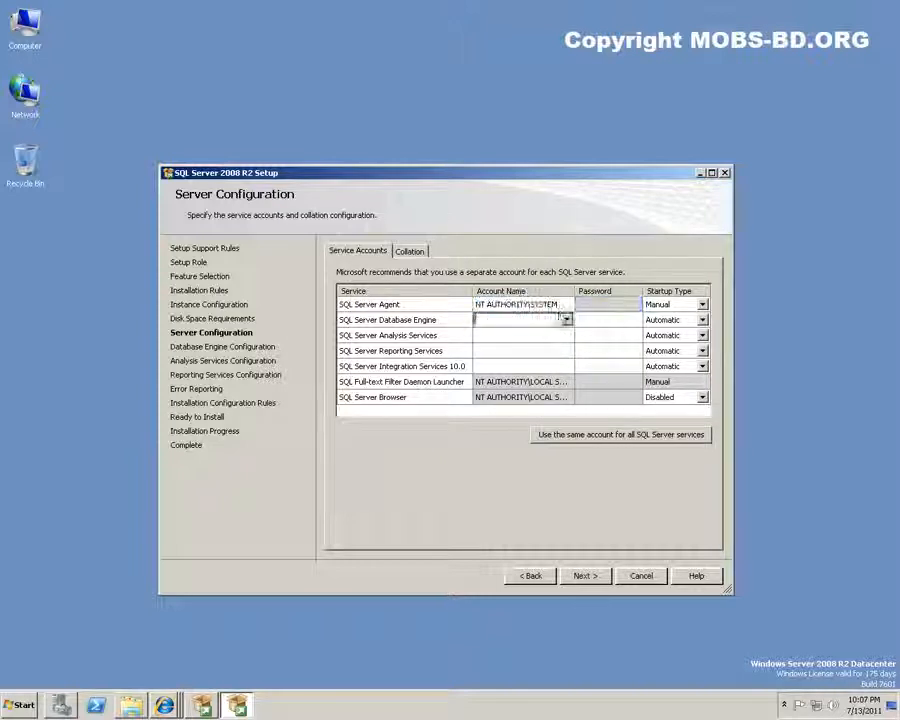
click(566, 320)
click(566, 335)
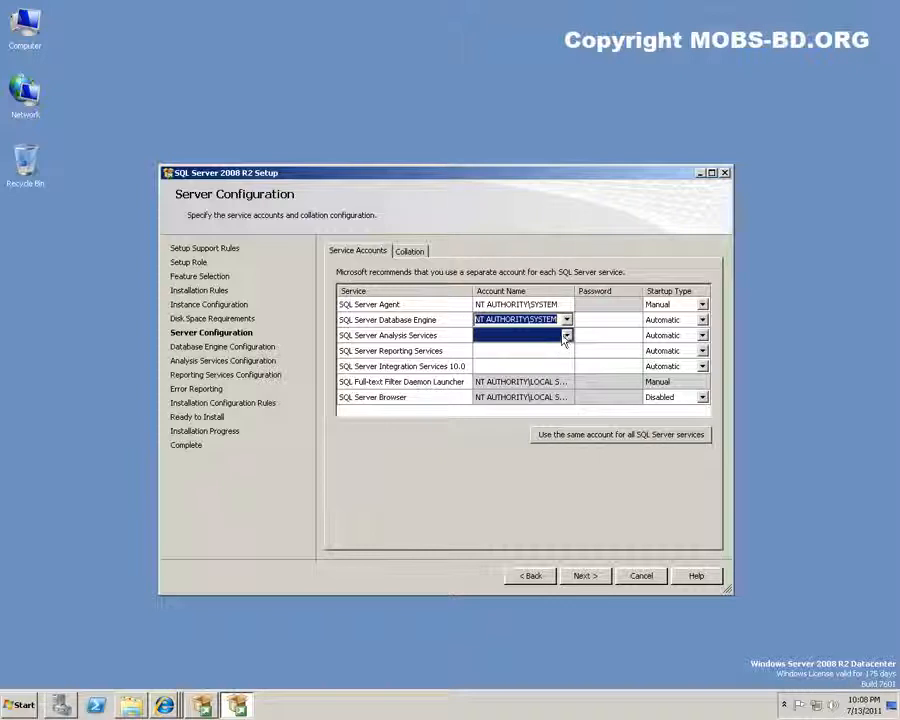
Set the Analysis, Reporting and Integration Services accounts to NT AUTHORITY\SYSTEM
click(566, 335)
click(566, 335)
click(562, 348)
click(566, 351)
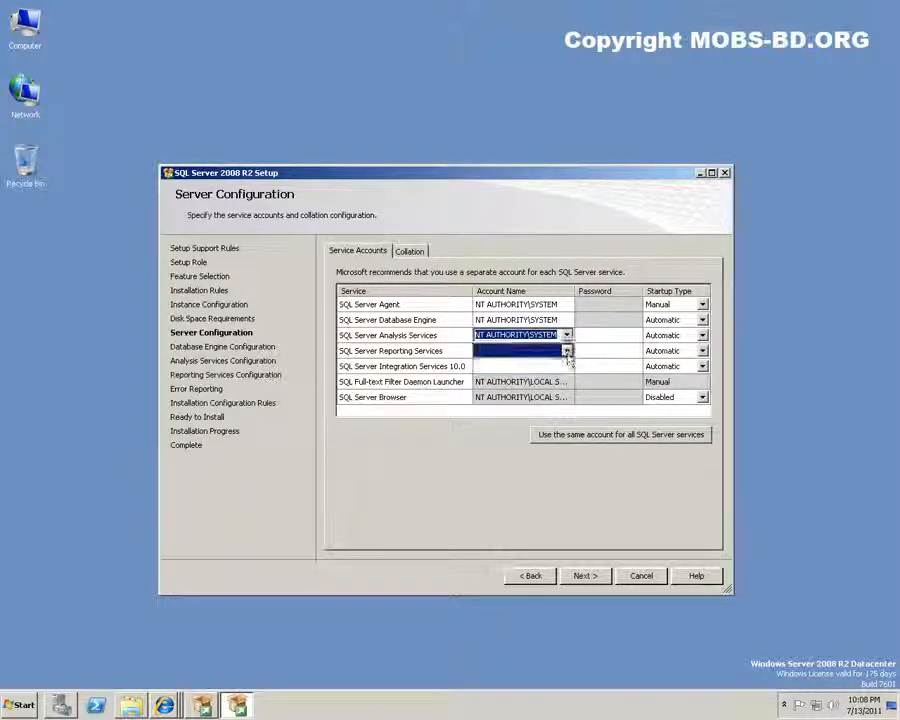
click(566, 351)
click(562, 364)
click(566, 366)
click(566, 366)
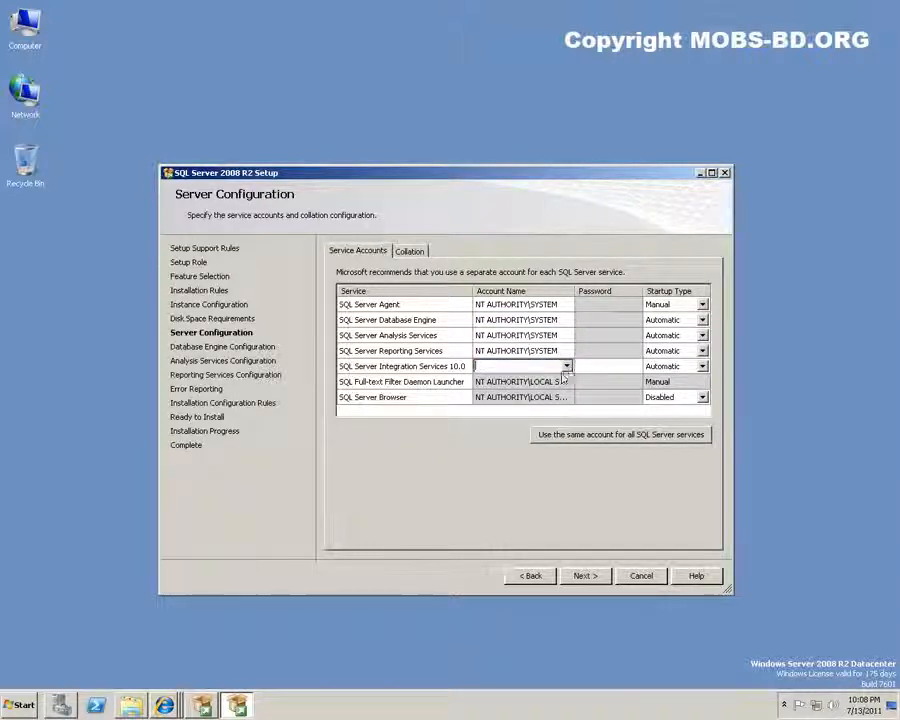
click(566, 366)
click(561, 380)
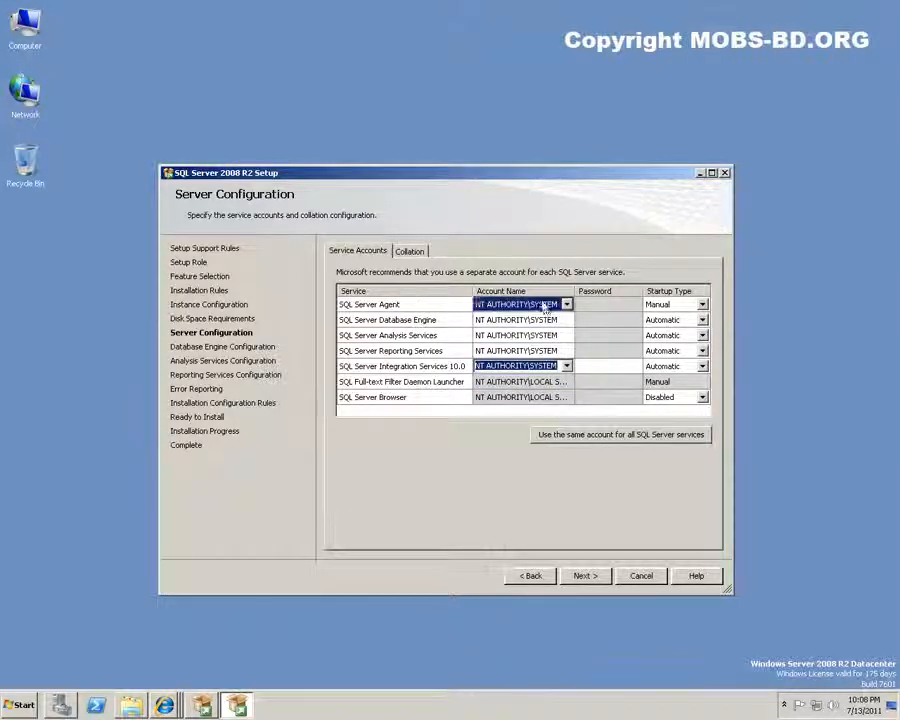
click(505, 304)
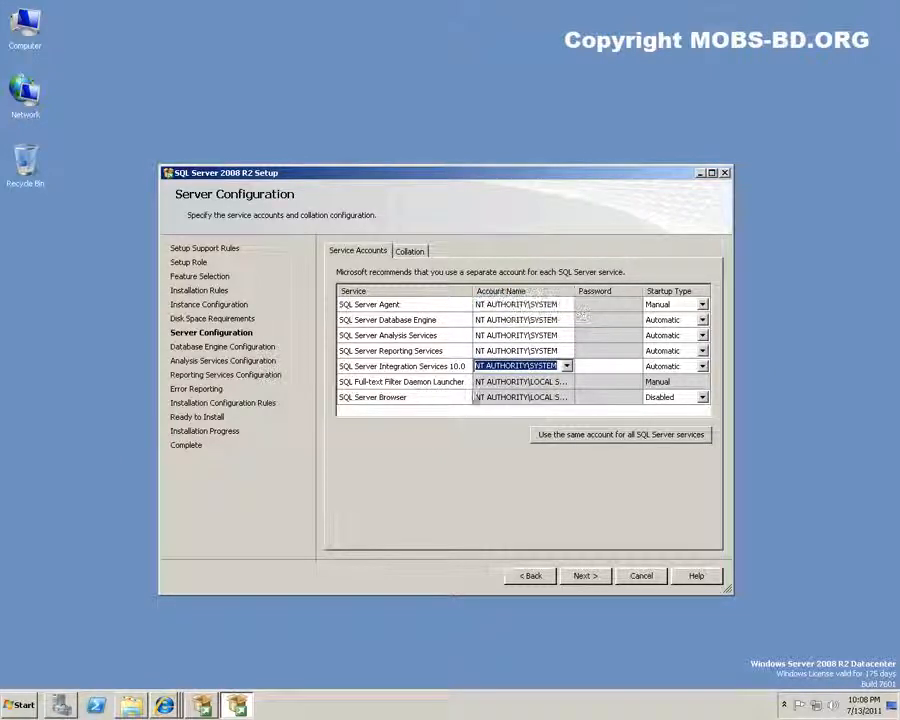
click(22, 705)
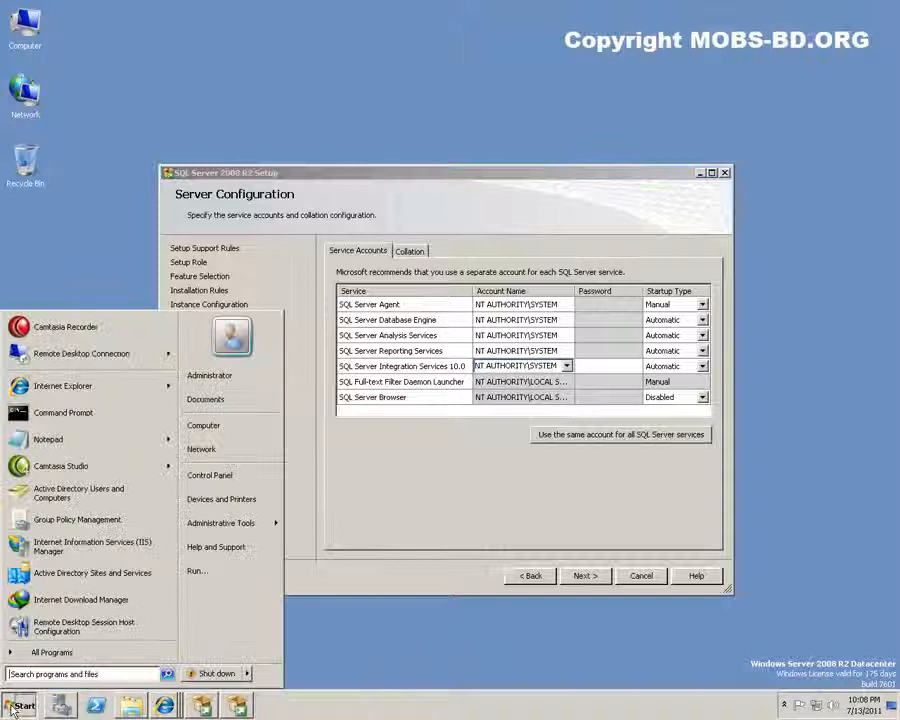
Launch Active Directory Users and Computers and select the Managed Service Accounts container
click(62, 497)
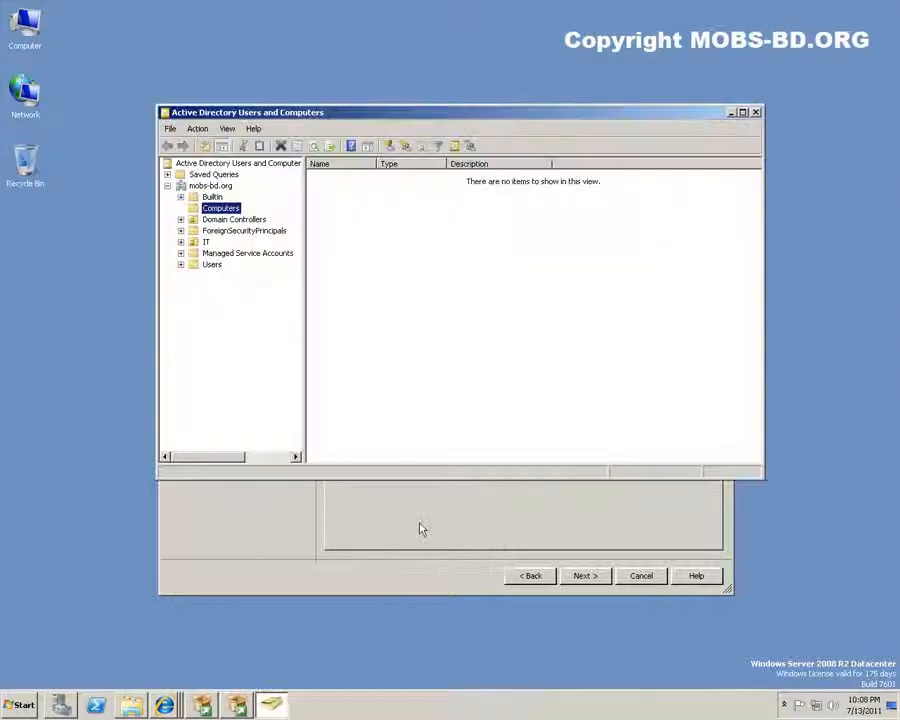
click(395, 273)
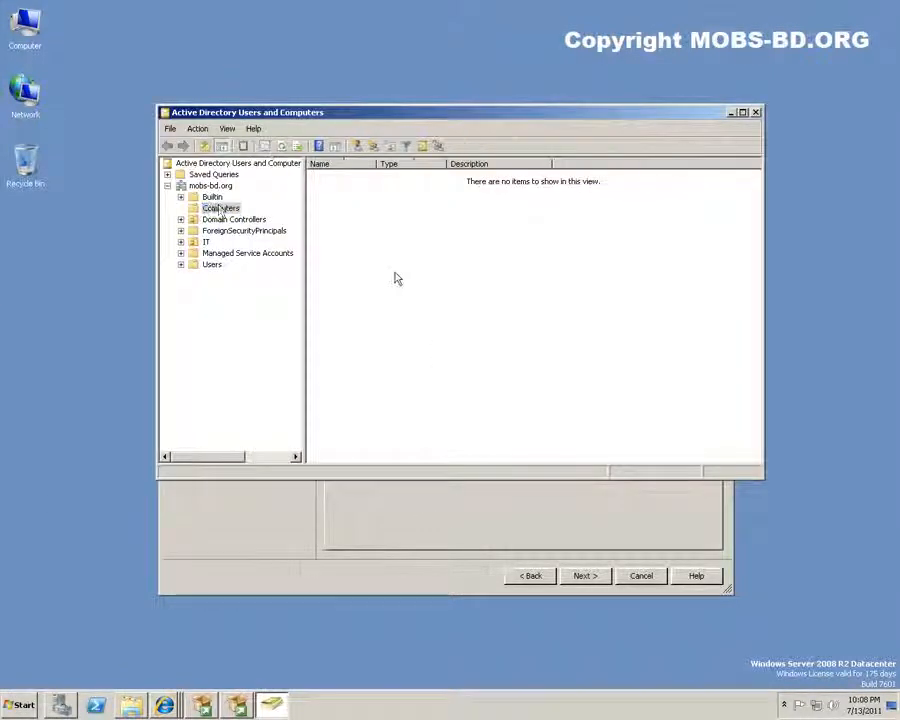
click(183, 262)
click(230, 254)
Arrange the Active Directory window above the setup wizard and right-click the empty results pane
drag(500, 113, 500, 44)
click(470, 452)
drag(478, 184, 474, 428)
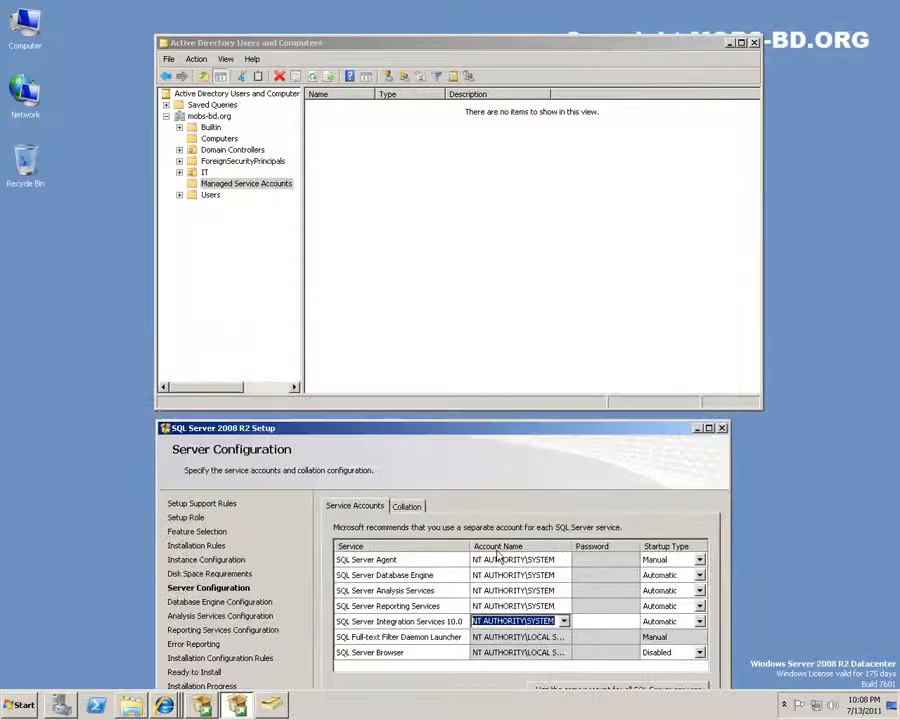
click(406, 190)
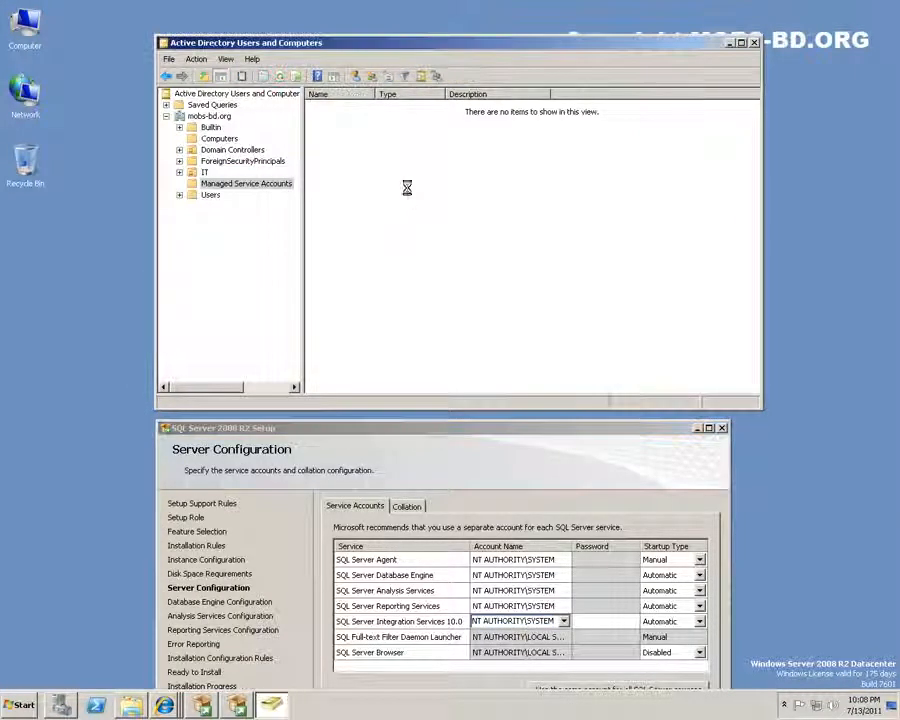
right_click(407, 188)
Start a new user named SQL Agent with logon name sqlagent
mouse_move(485, 237)
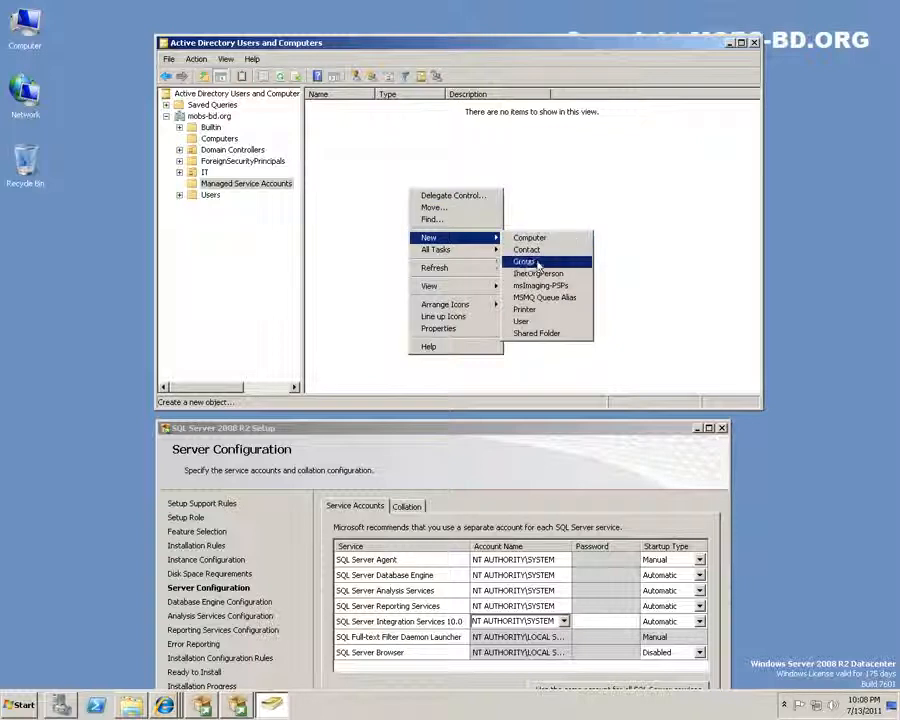
click(535, 321)
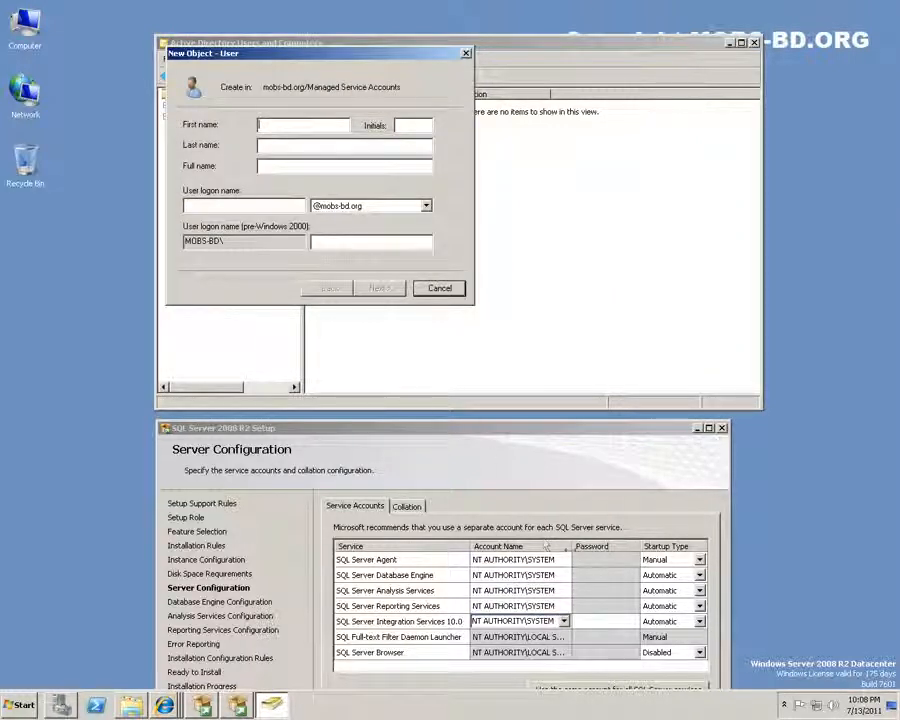
drag(571, 547, 598, 557)
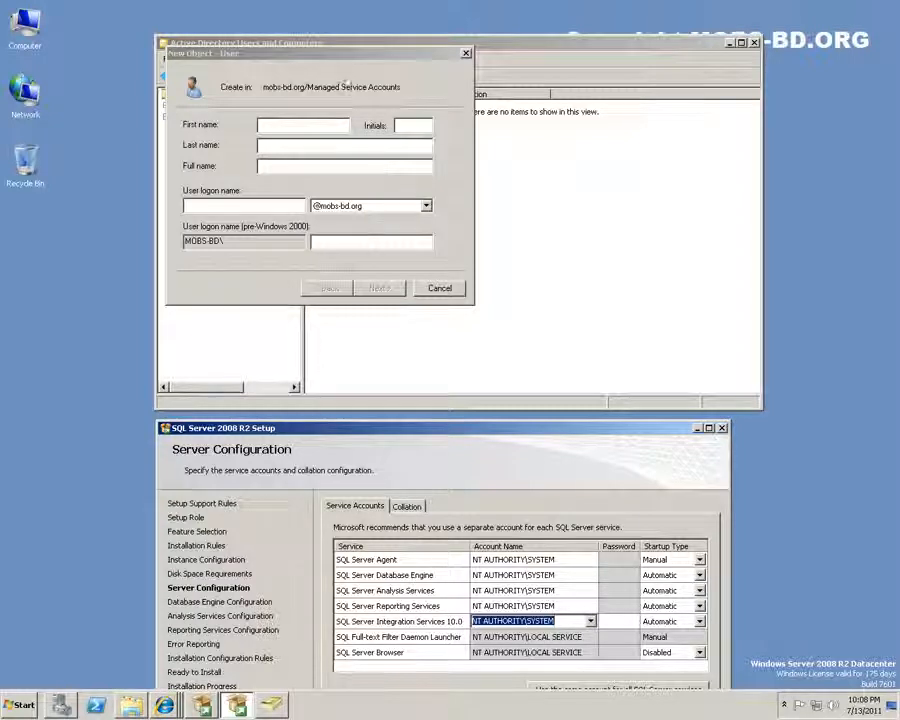
drag(335, 62, 541, 130)
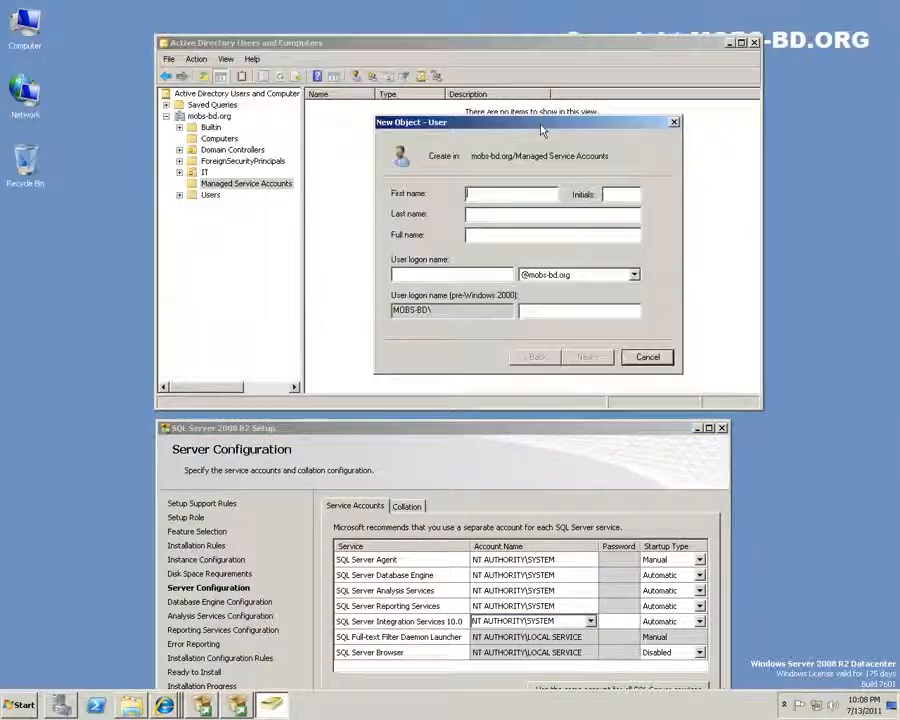
click(484, 276)
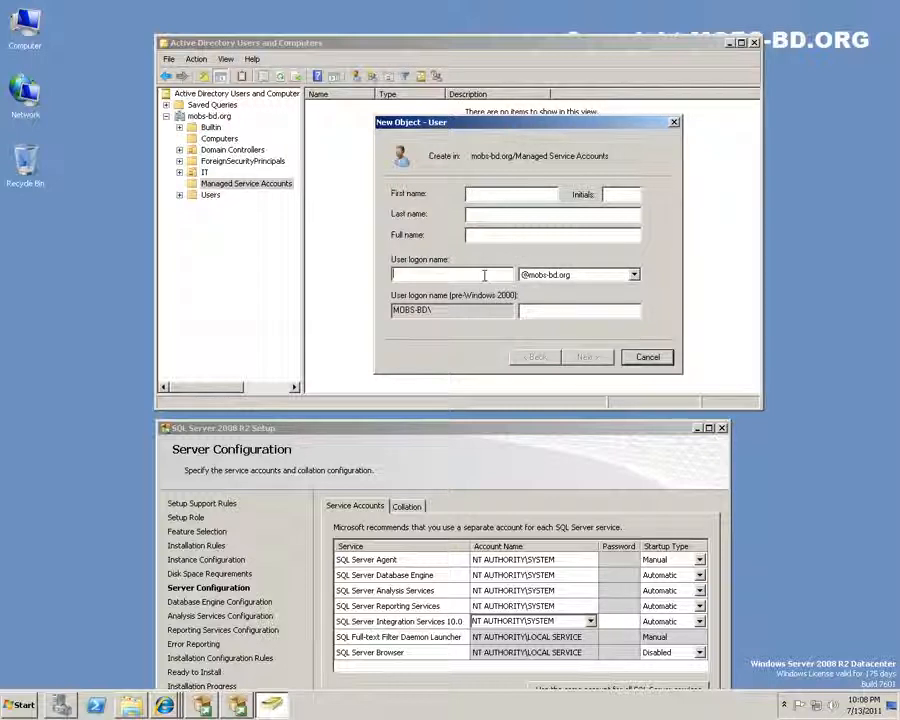
text(sqlagent)
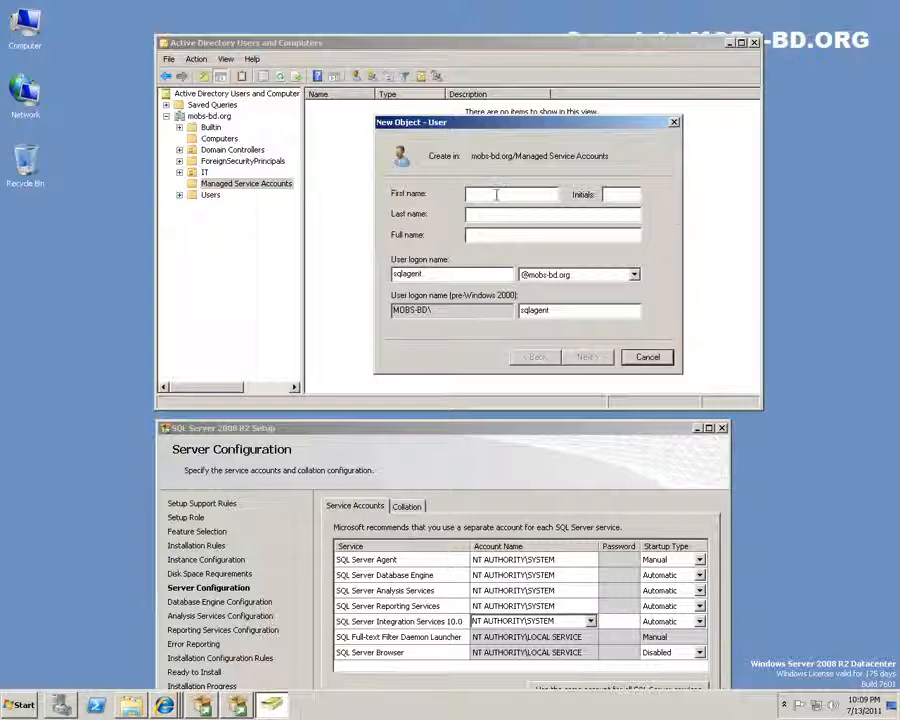
text(SQL)
key(Tab)
key(Tab)
text(Agent)
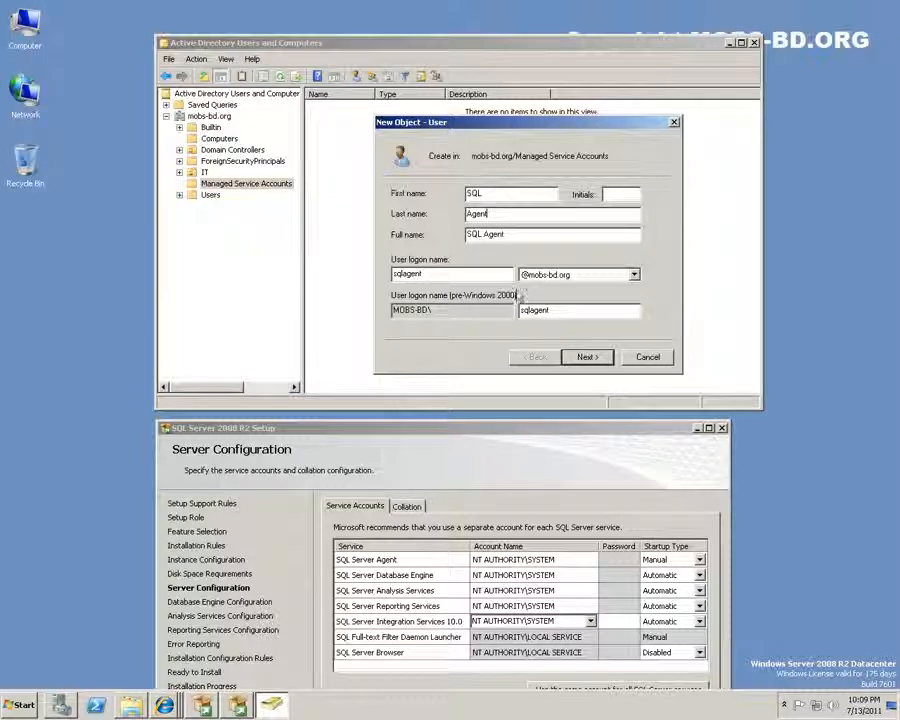
Give the SQL Agent user a non-expiring password and finish creating it
click(586, 357)
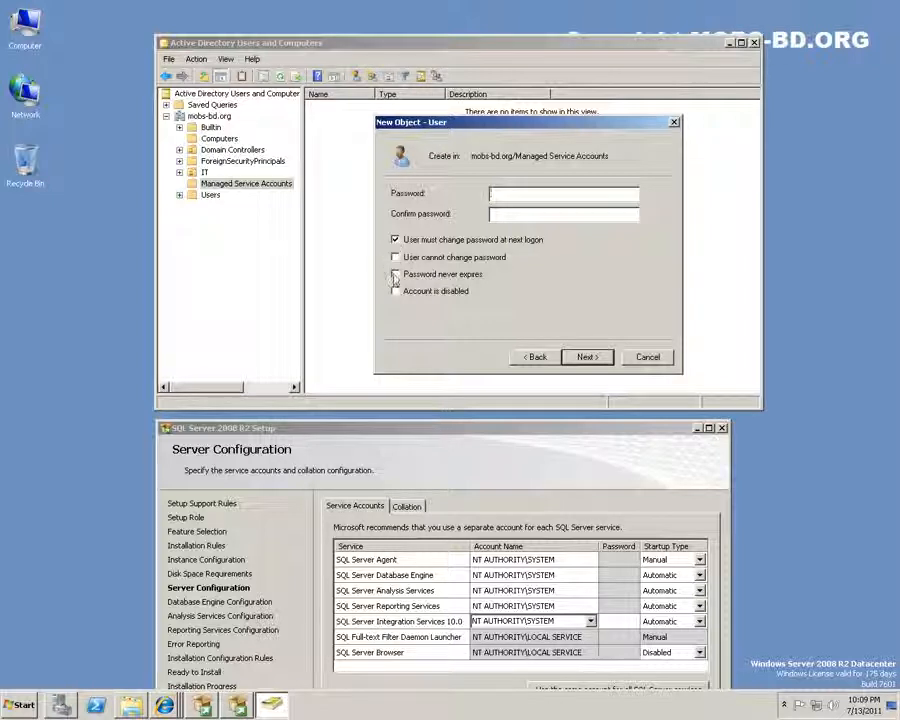
click(395, 275)
click(563, 396)
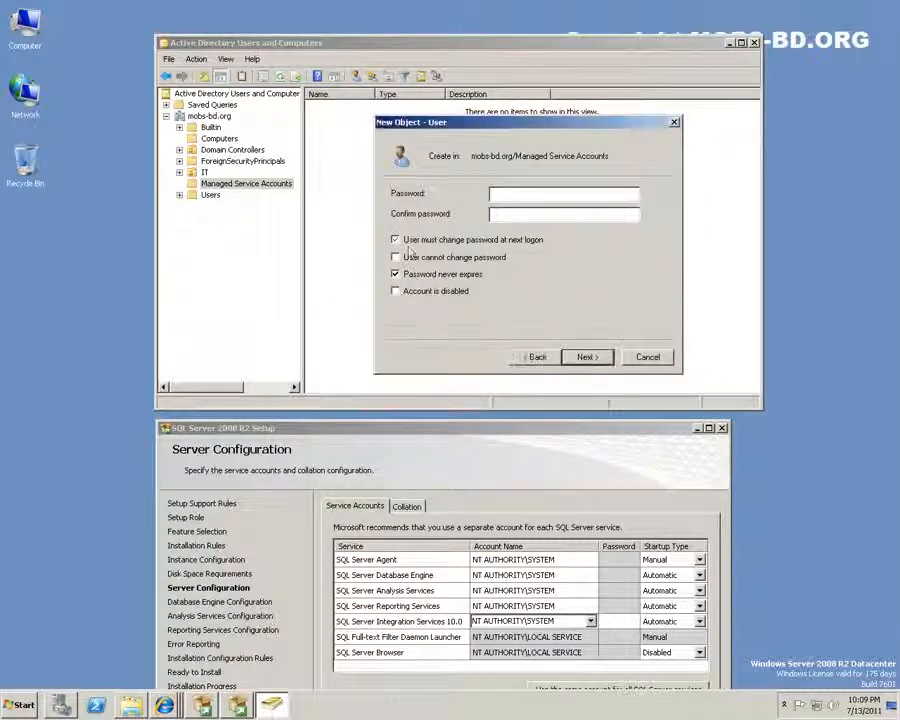
click(550, 196)
text(*********)
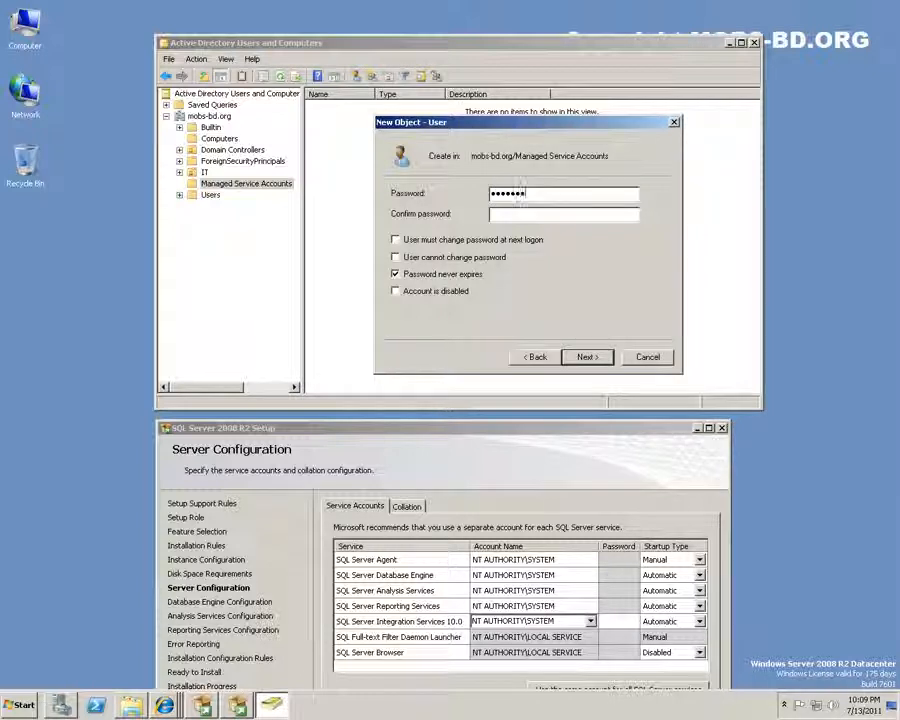
text(**)
key(Tab)
text(*)
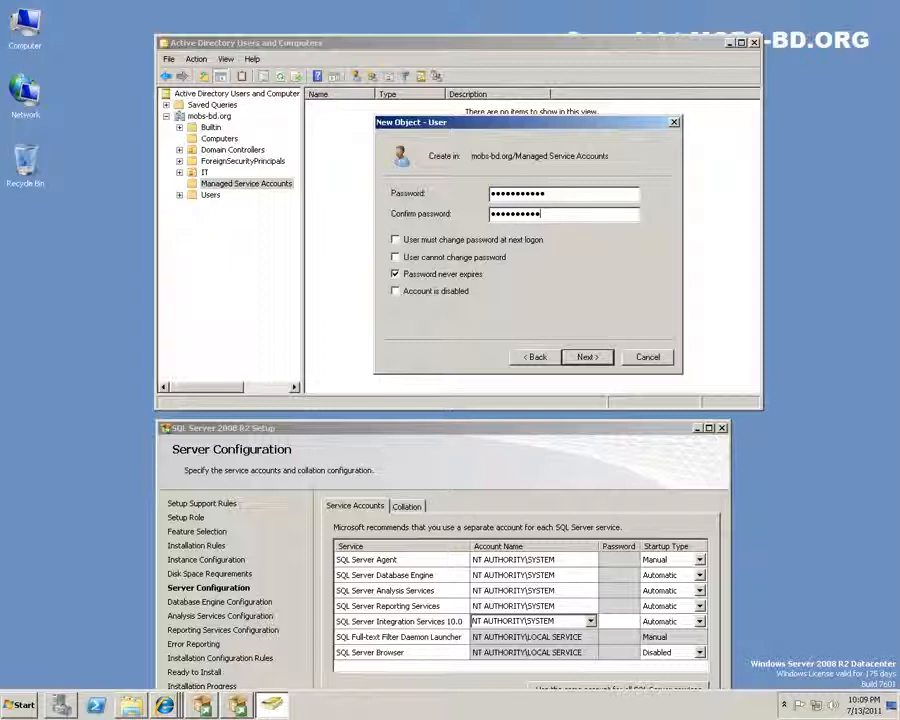
click(588, 357)
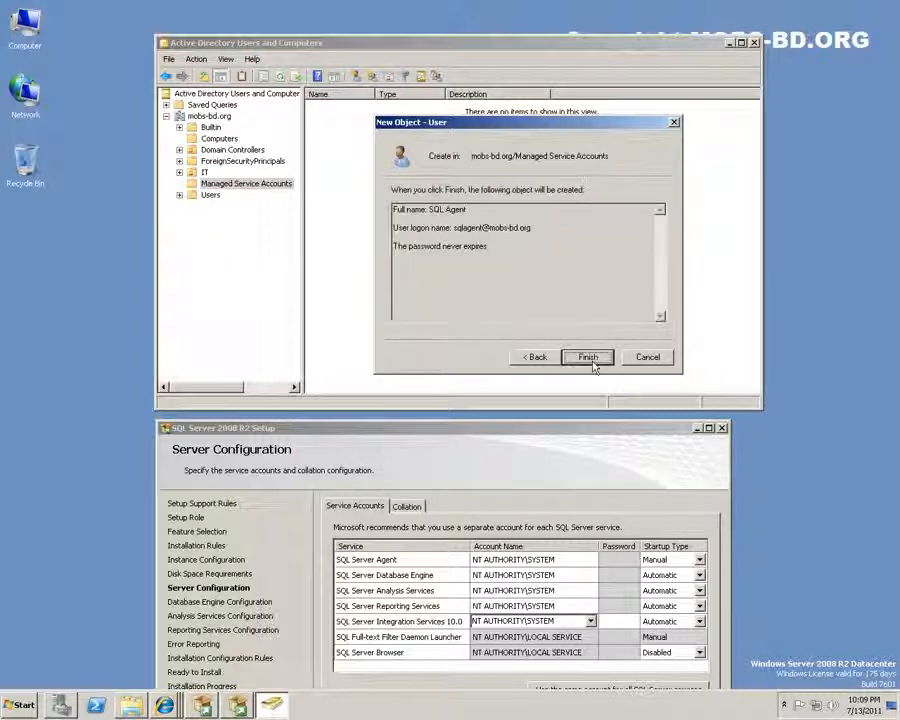
click(588, 357)
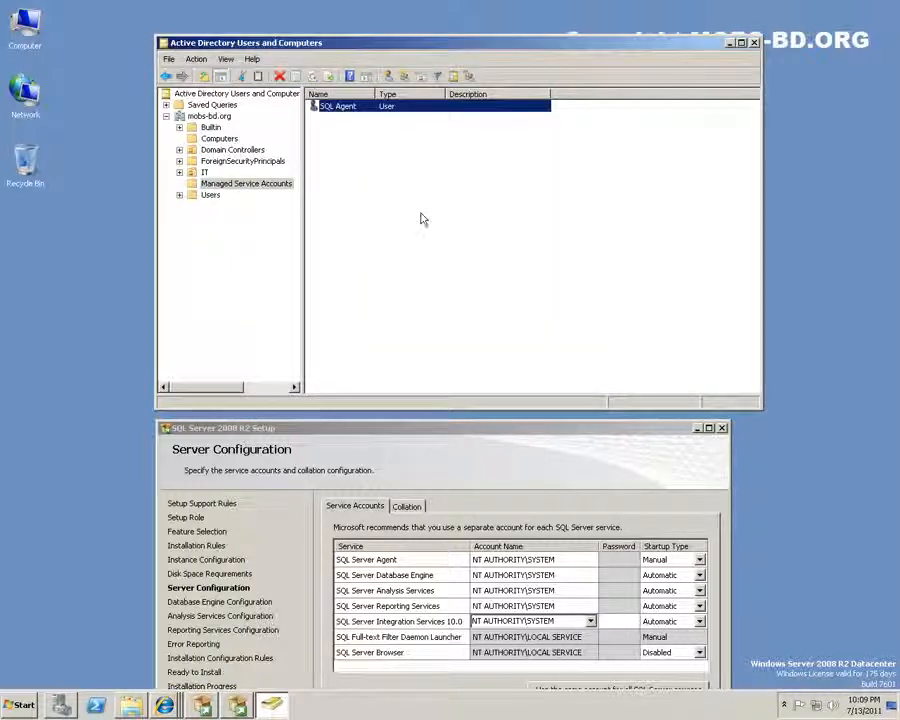
click(351, 110)
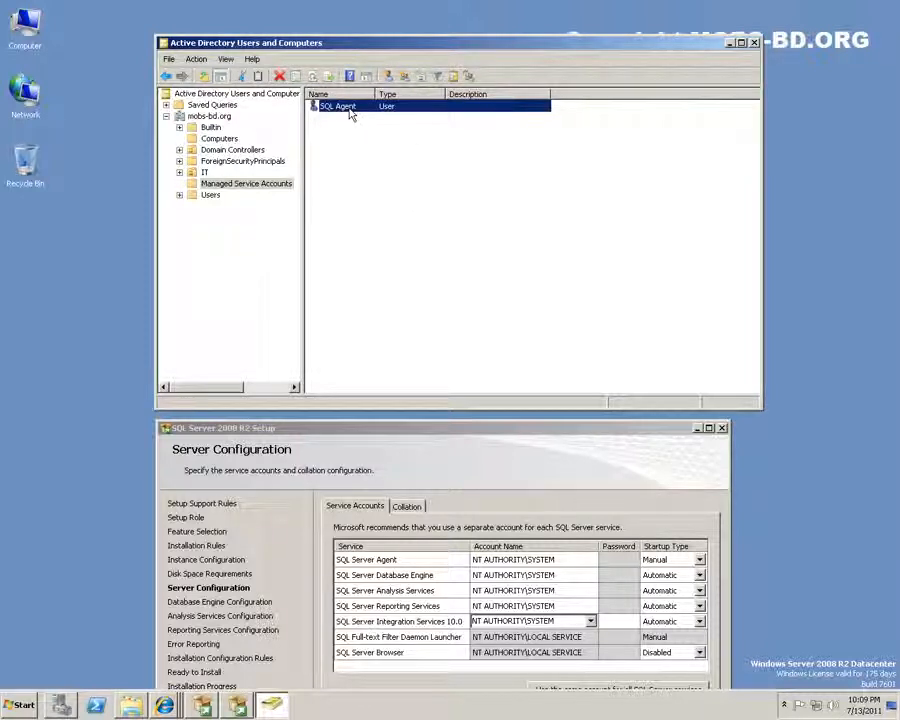
Copy SQL Agent into a new user named SQL User with logon name sqluser
right_click(351, 110)
click(388, 117)
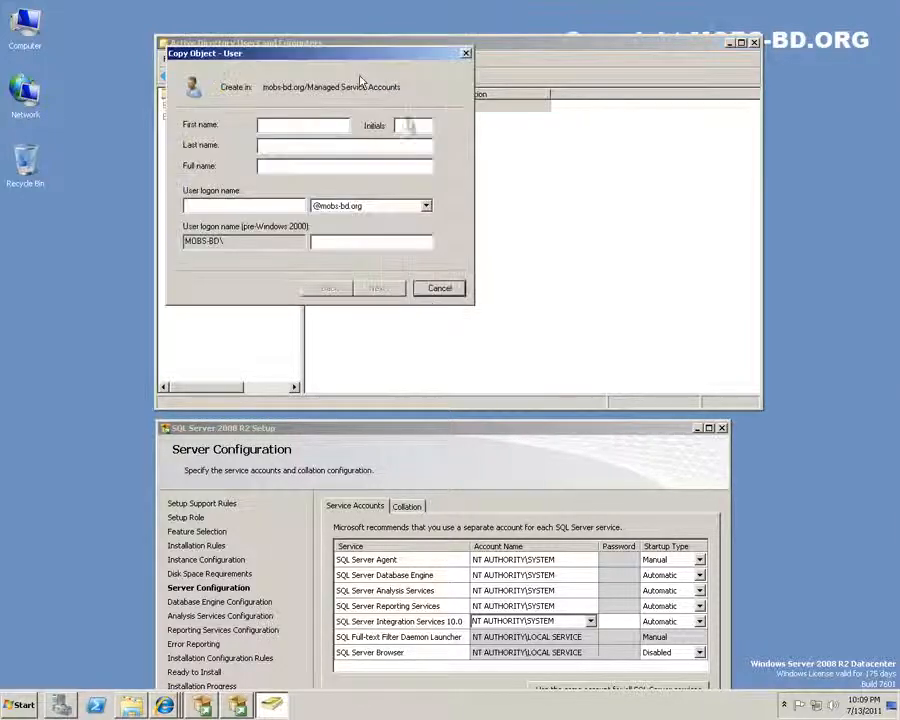
drag(352, 58, 695, 192)
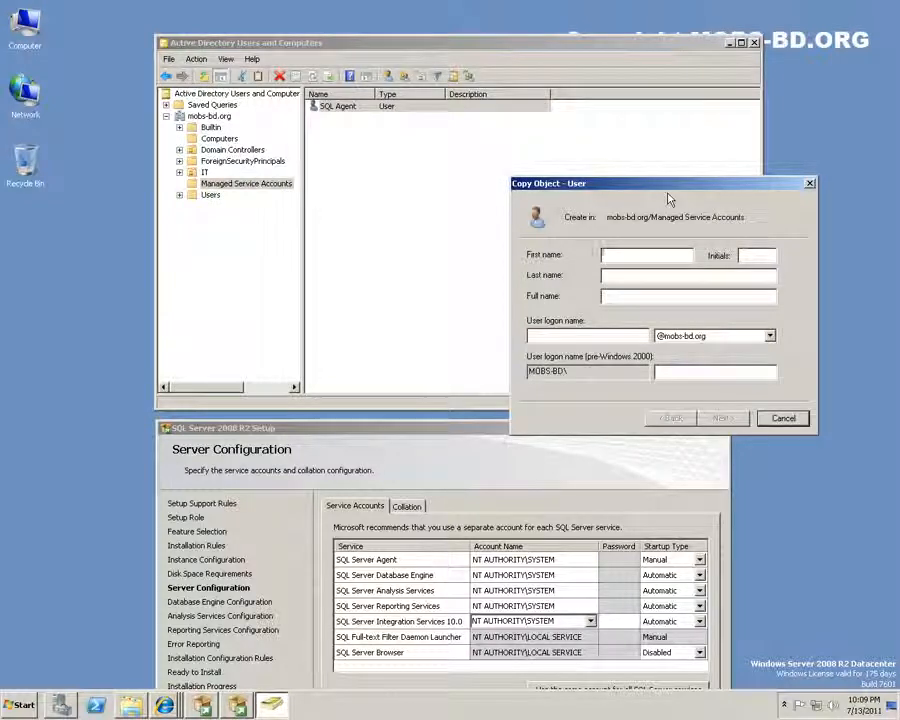
text(SQL)
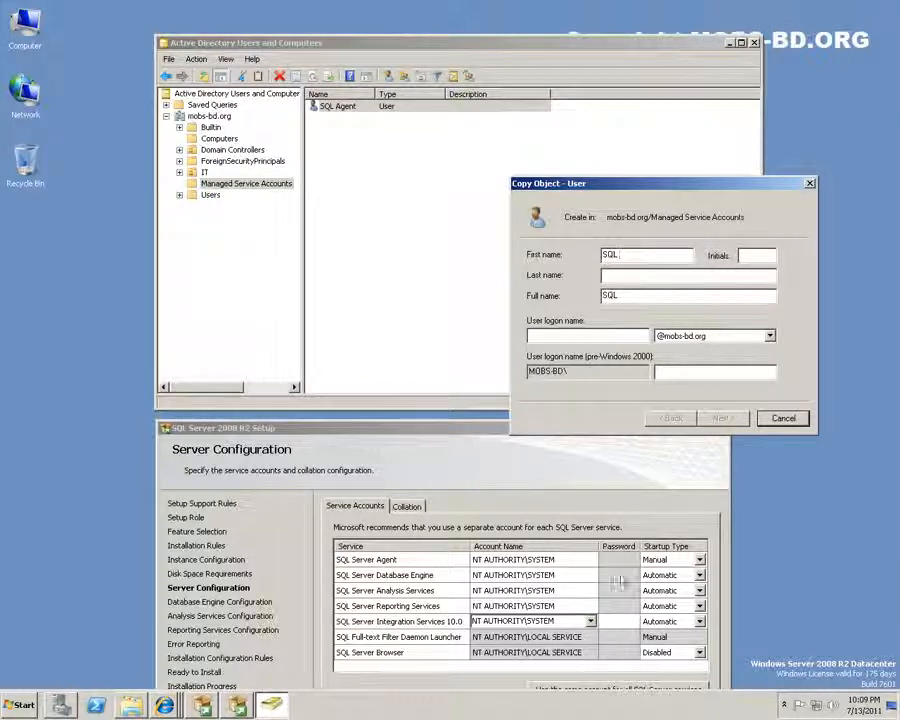
click(476, 578)
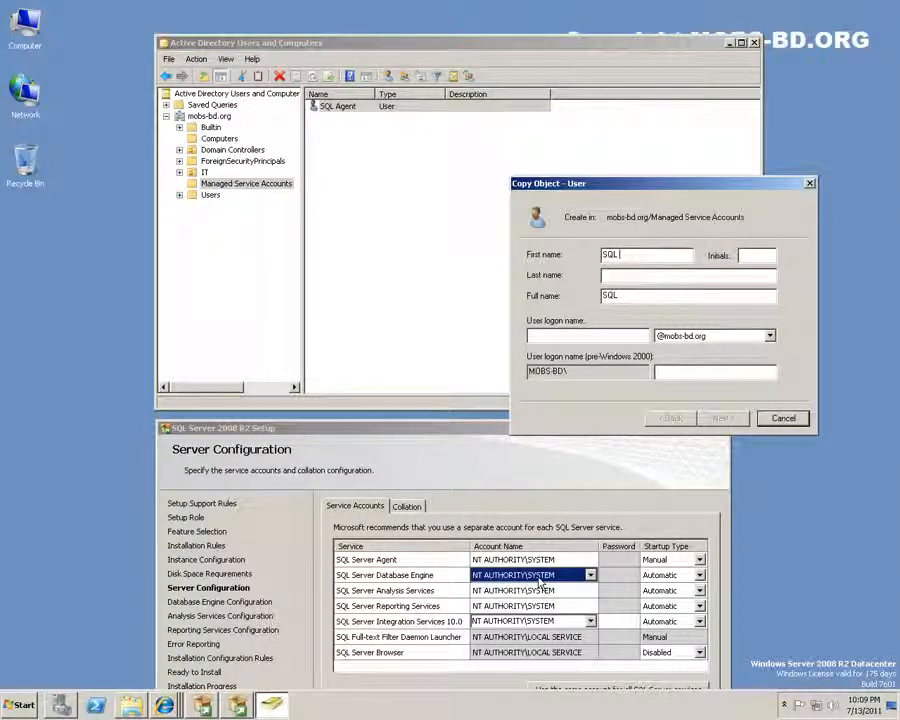
click(637, 276)
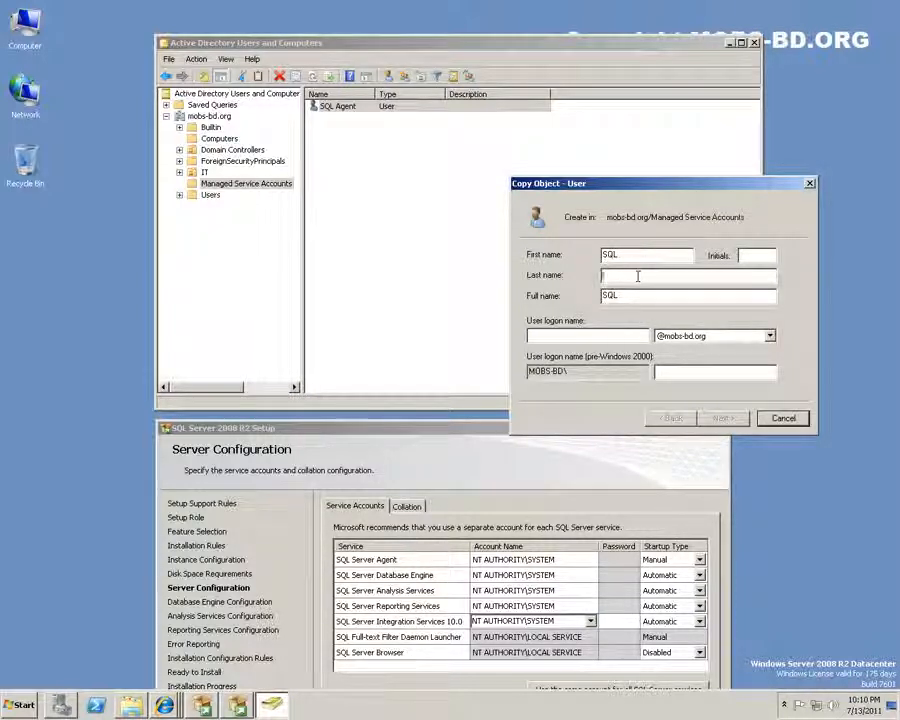
text(ser)
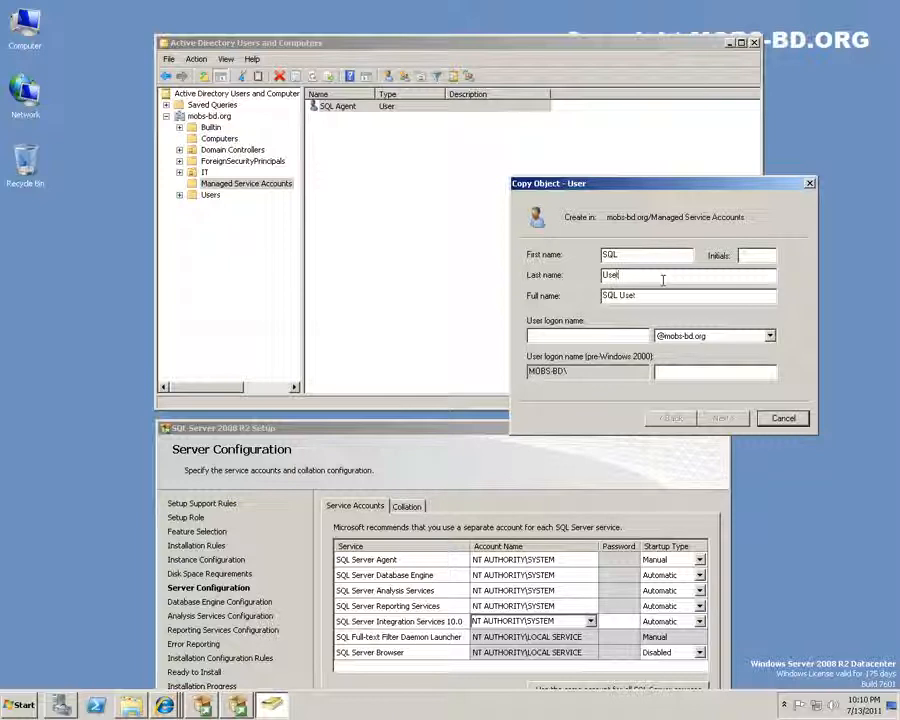
key(Tab)
key(Tab)
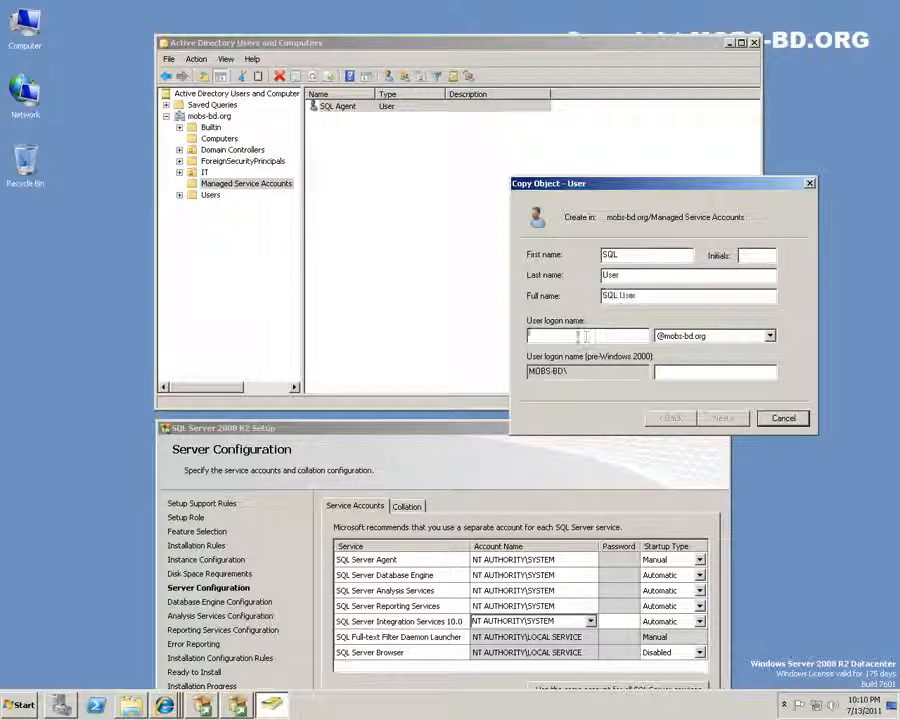
text(s)
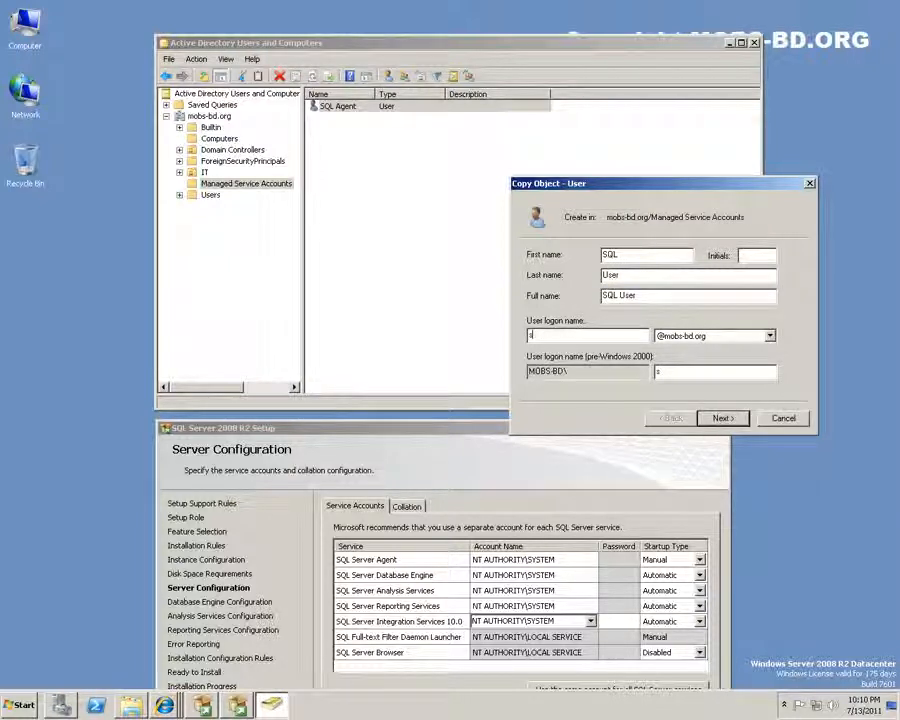
text(qluser)
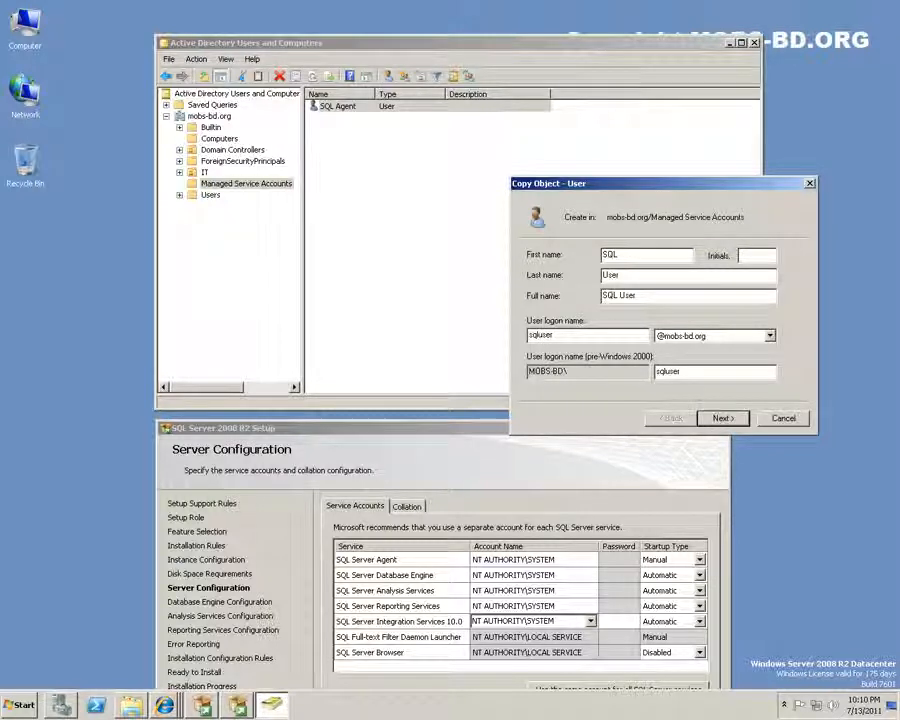
Enter the SQL User password and finish creating the account
click(733, 419)
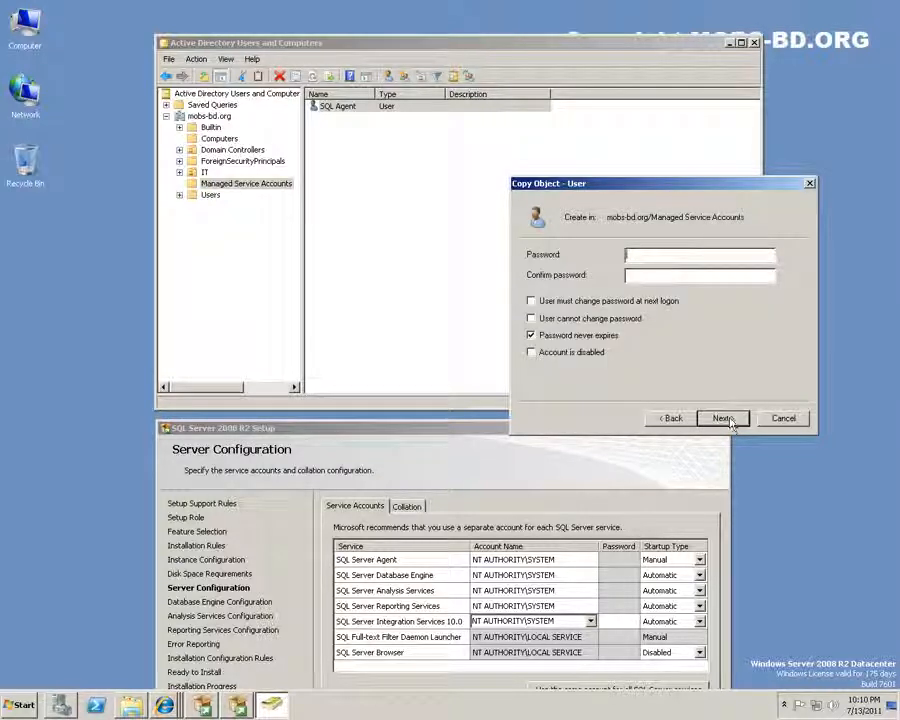
text(•••••••••••)
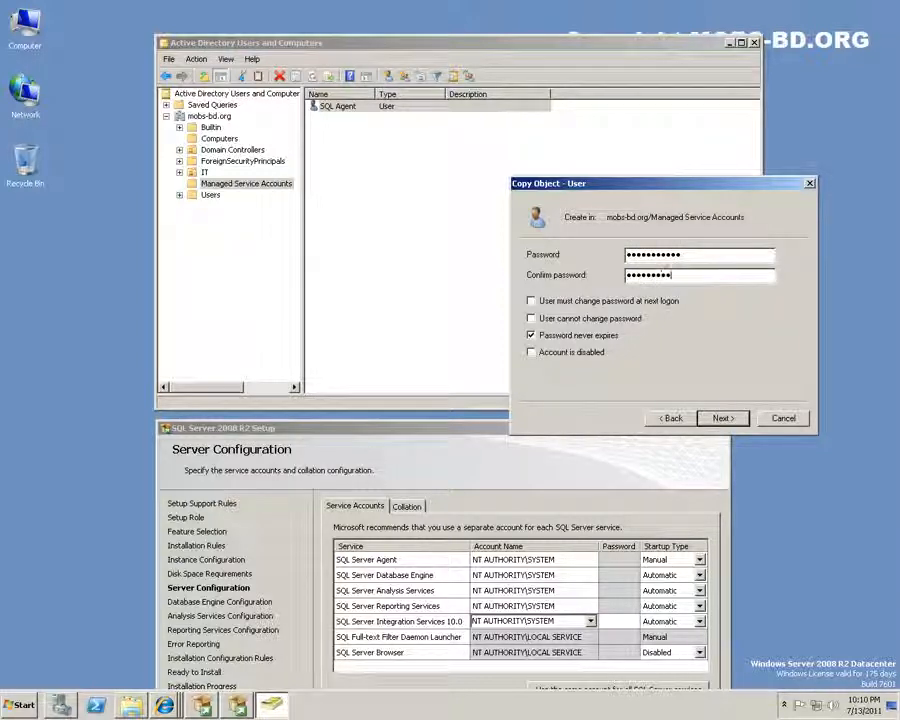
click(729, 421)
click(726, 419)
right_click(410, 107)
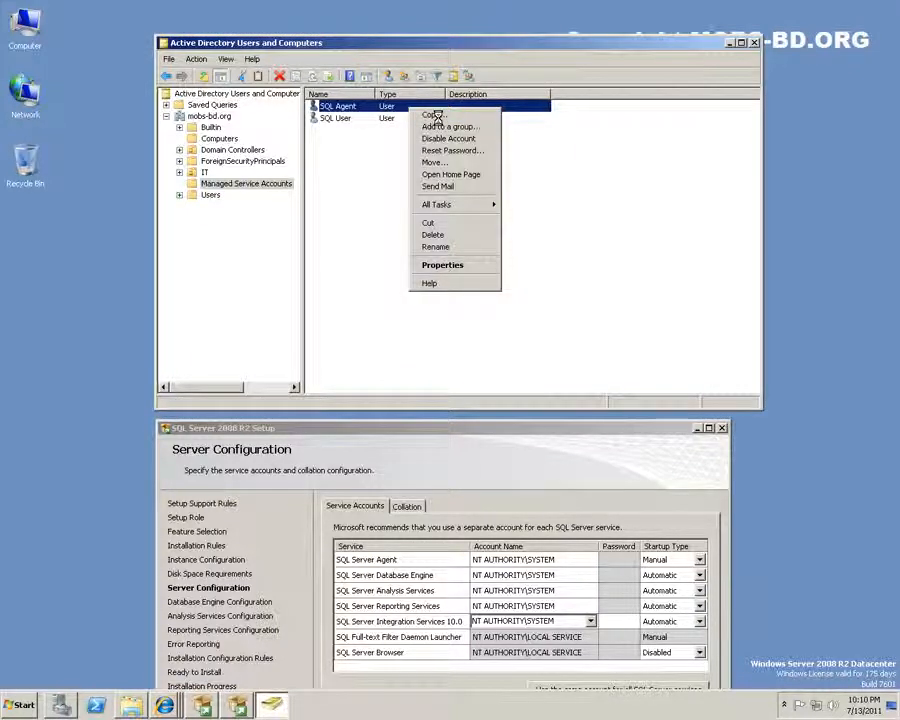
Copy SQL Agent into a SQL Analysis user with logon sqlanalysis and a password
click(433, 115)
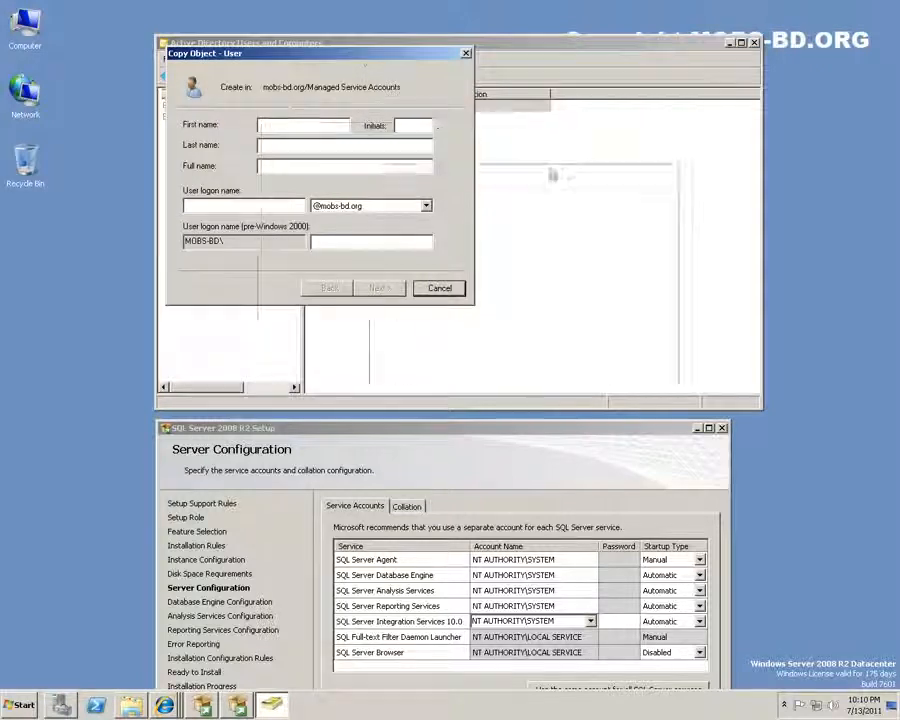
drag(362, 58, 592, 183)
text(SQL)
click(544, 268)
text(Analysis)
click(476, 331)
text(sql)
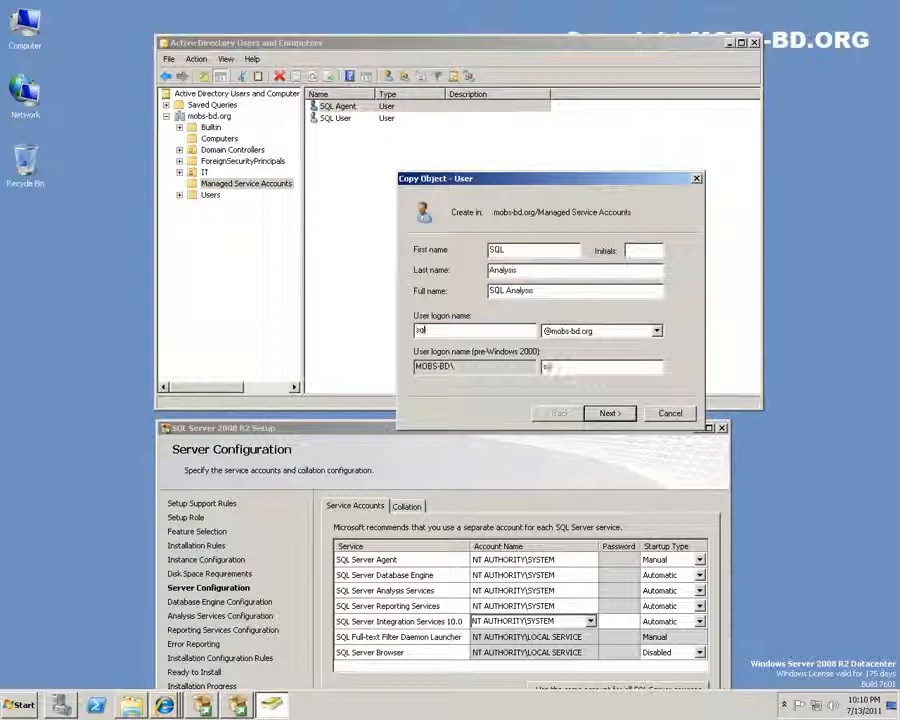
text(anal)
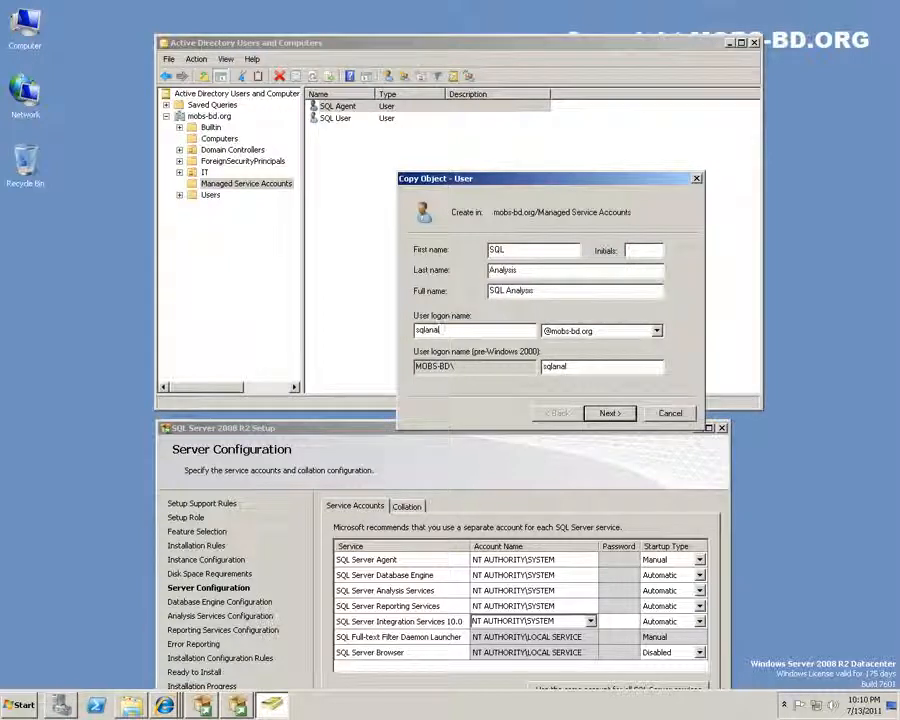
text(ysis)
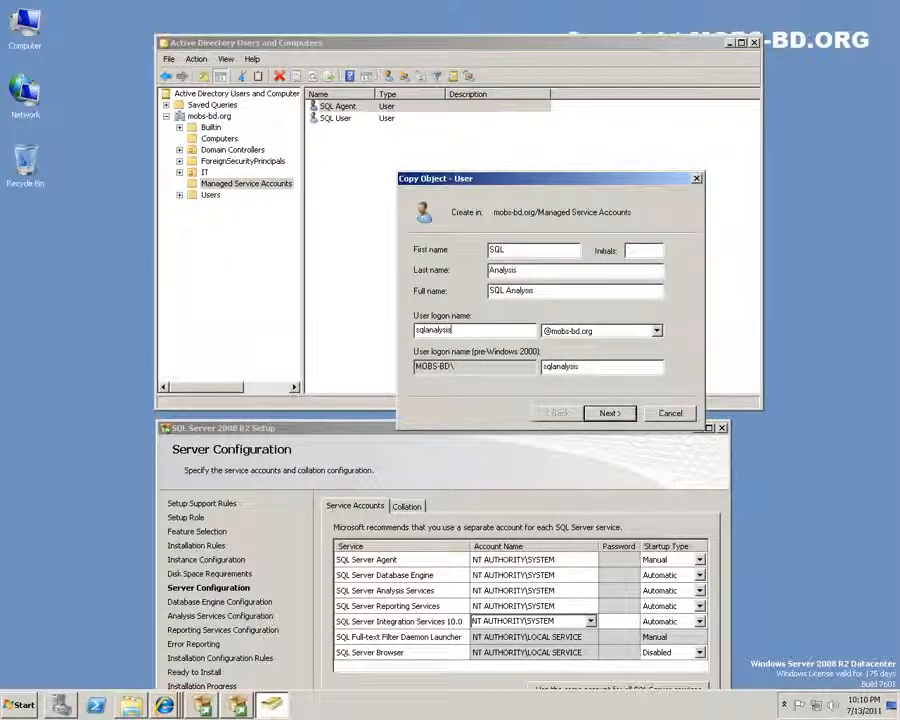
click(611, 416)
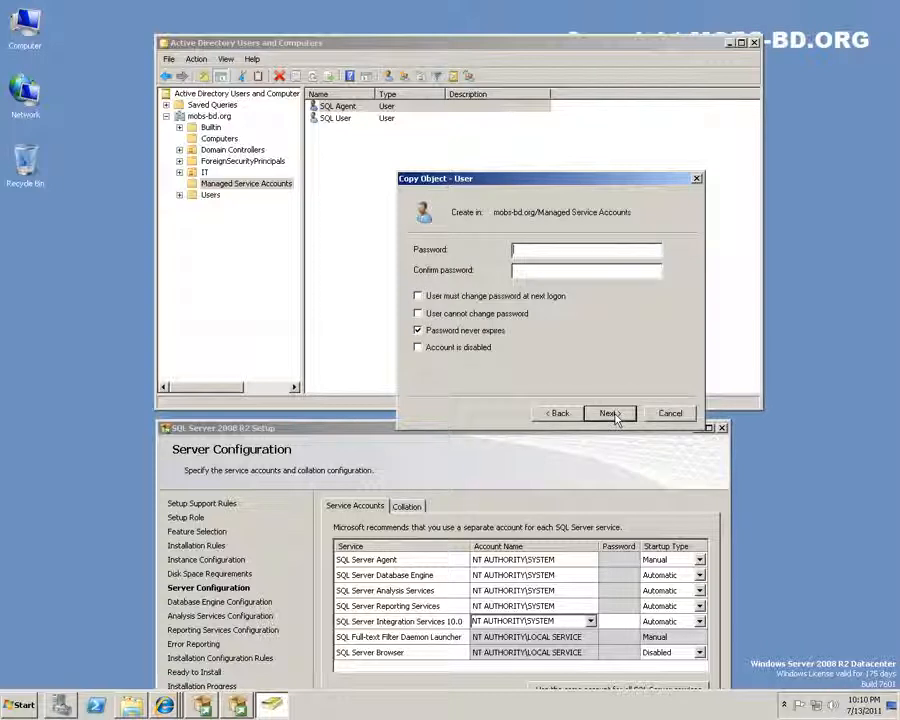
text(••••••••••••••••••••••)
key(Return)
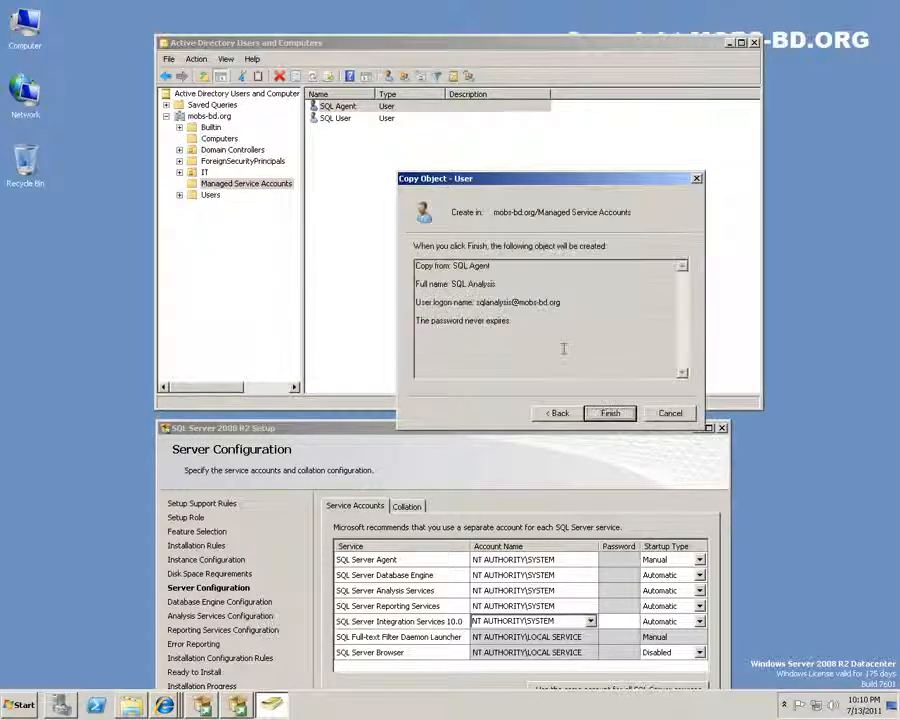
key(Return)
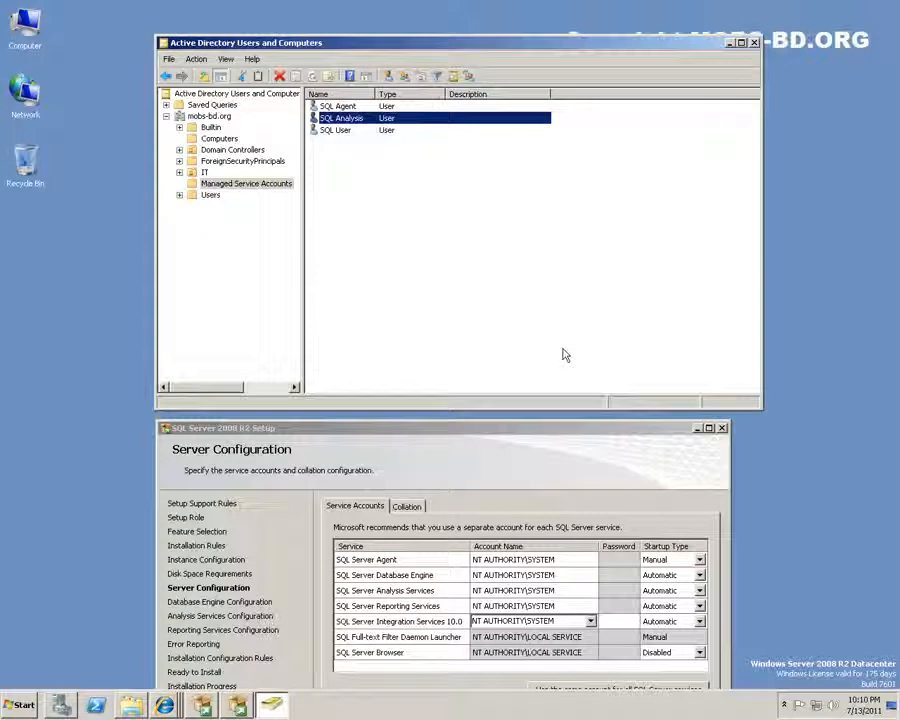
Copy SQL Agent into a SQL Reports user with logon sqlreport and a confirmed password
right_click(346, 107)
click(378, 115)
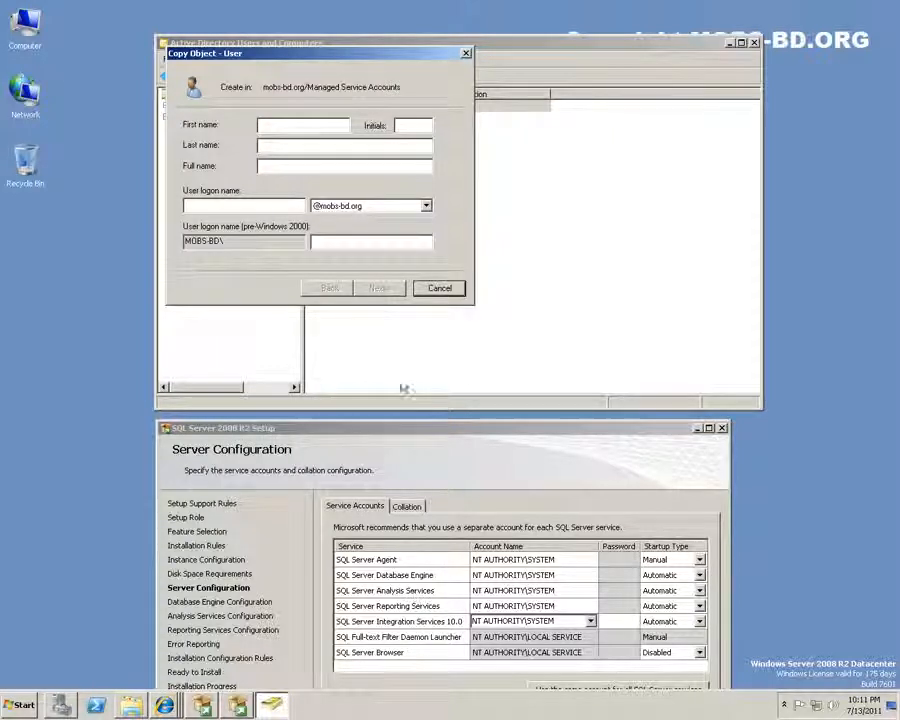
text(SQL)
key(Tab)
click(261, 146)
text(Rep)
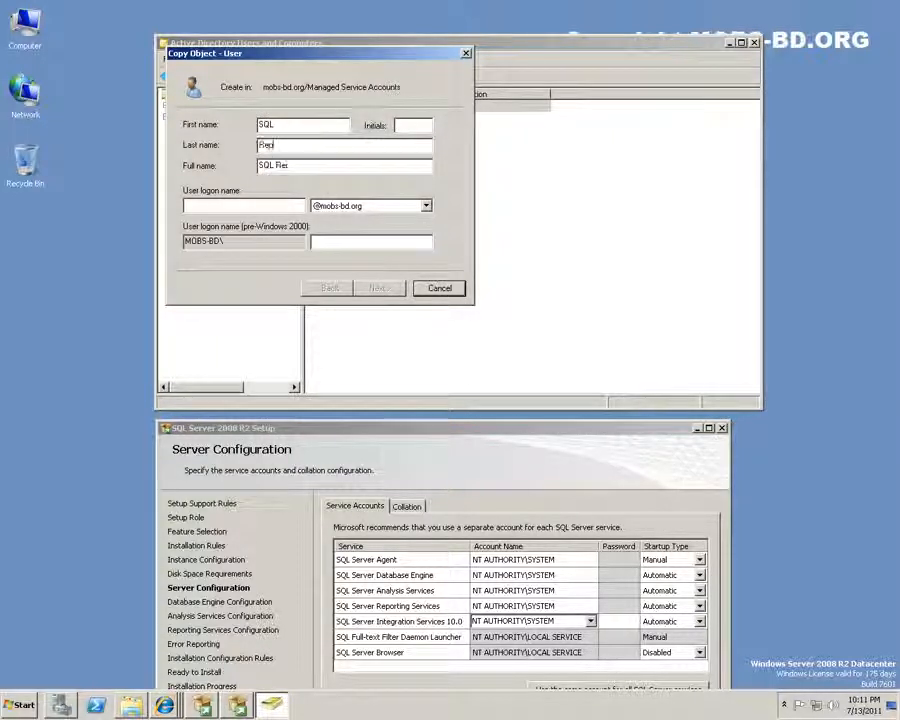
text(orts)
click(271, 205)
text(sqlrepor)
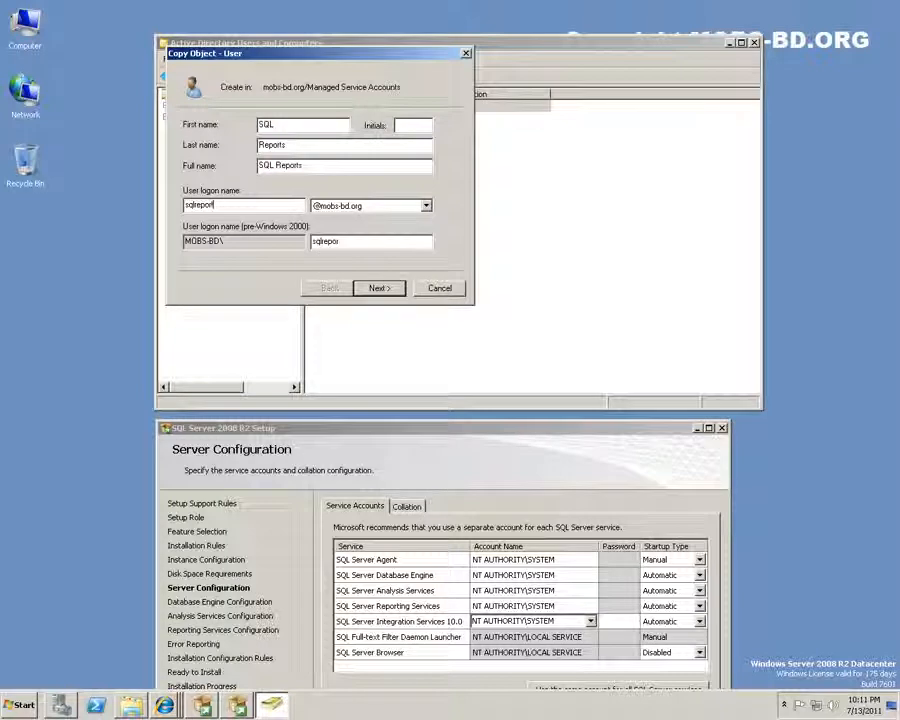
text(t)
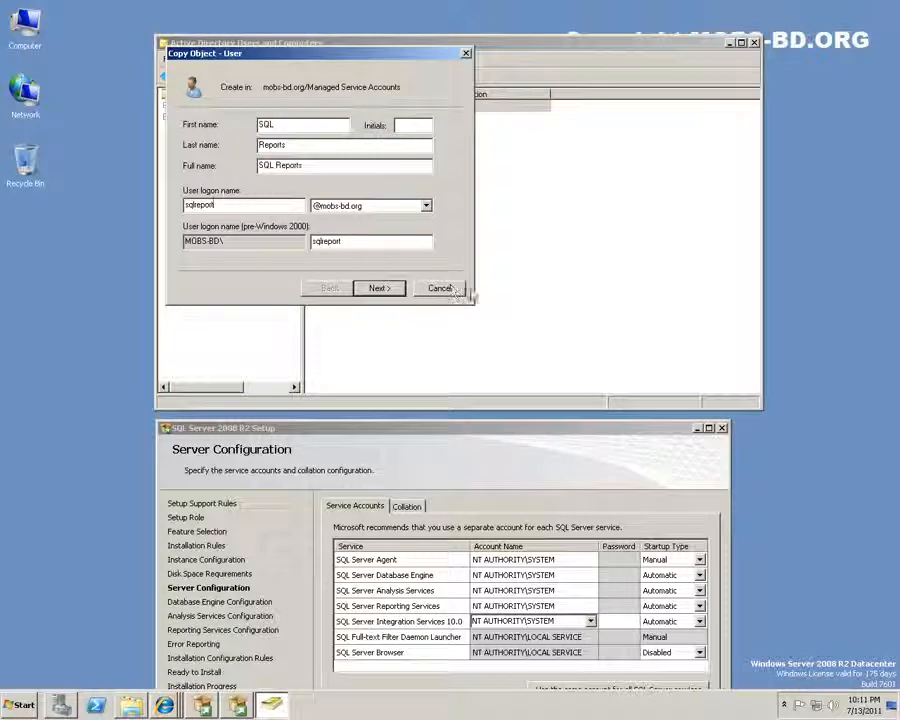
click(377, 288)
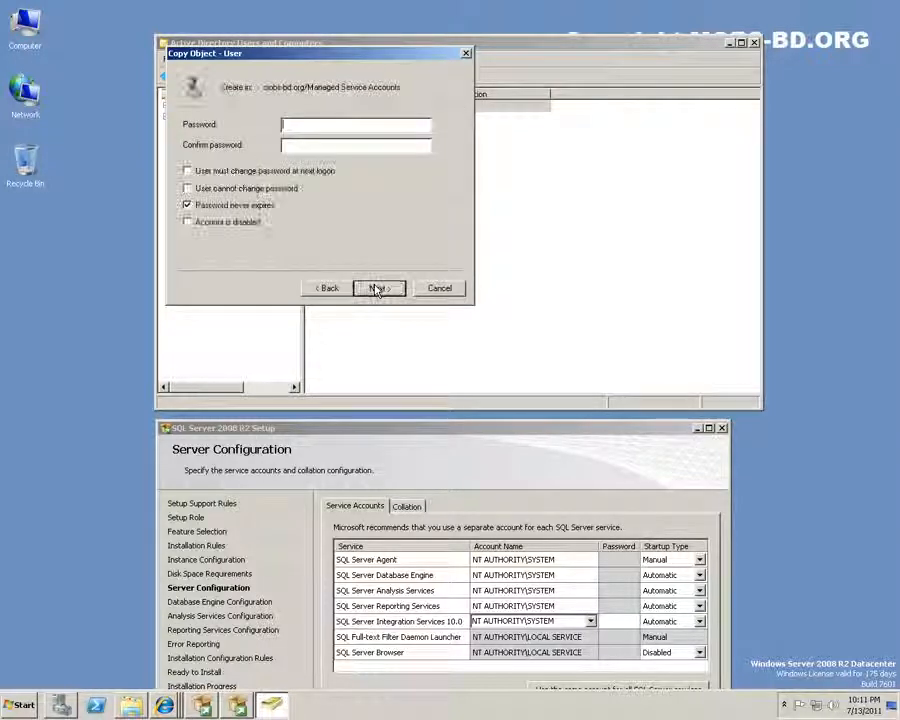
text(1234)
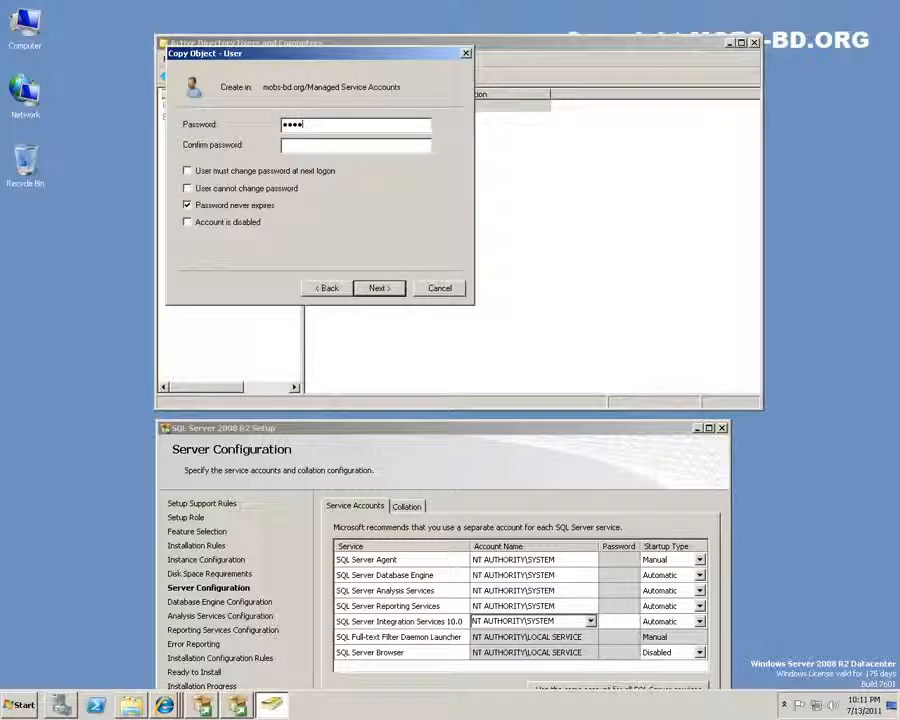
text(•••••••)
key(Tab)
text(1234567890)
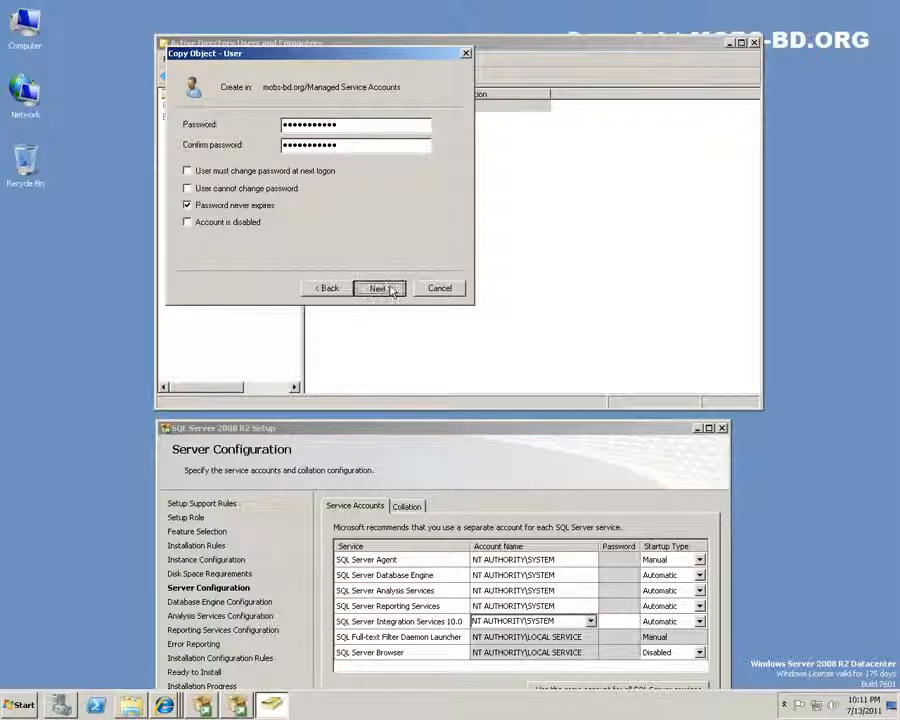
click(380, 288)
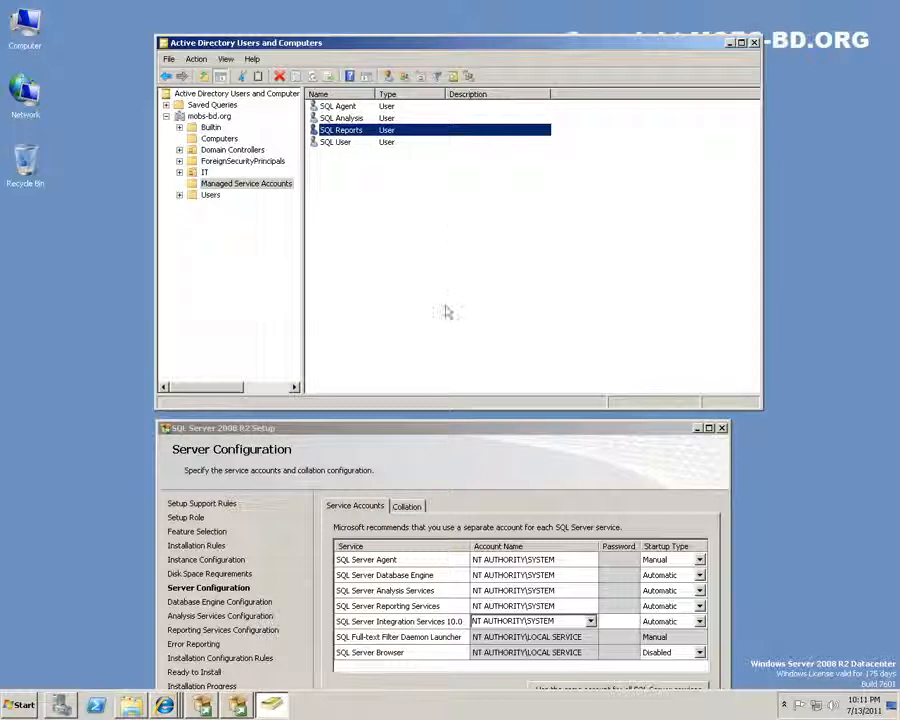
Check the SQL Analysis, SQL Reports and SQL User accounts, then move the setup window up
click(435, 277)
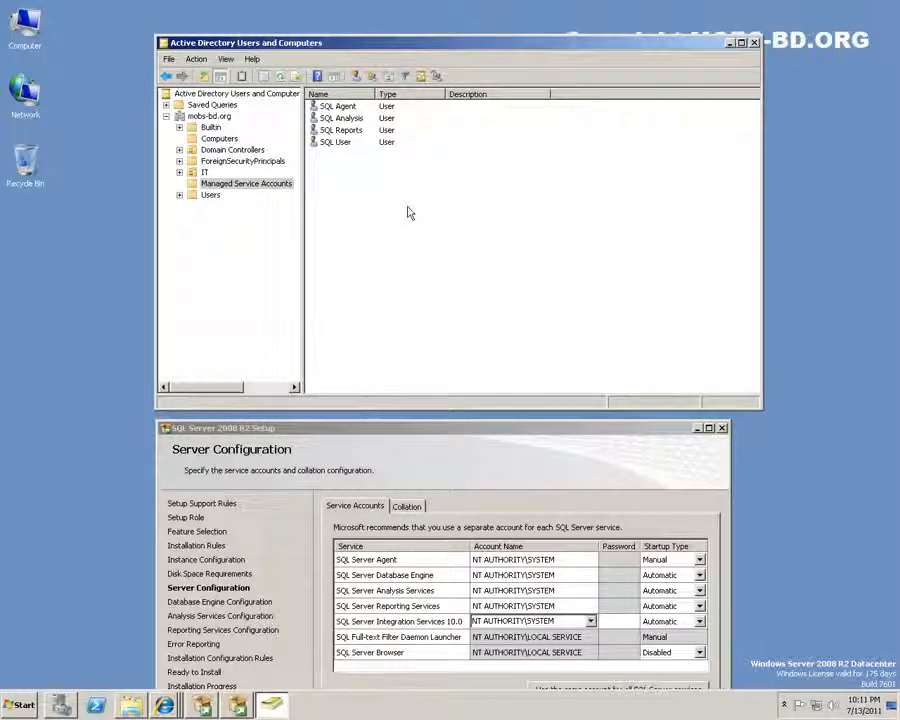
click(342, 118)
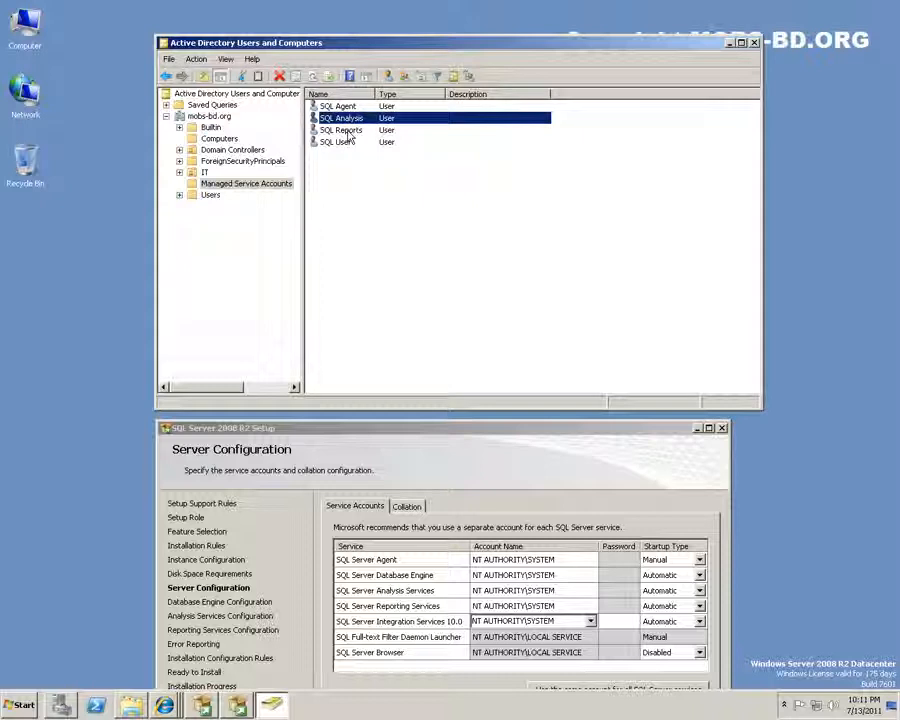
click(347, 132)
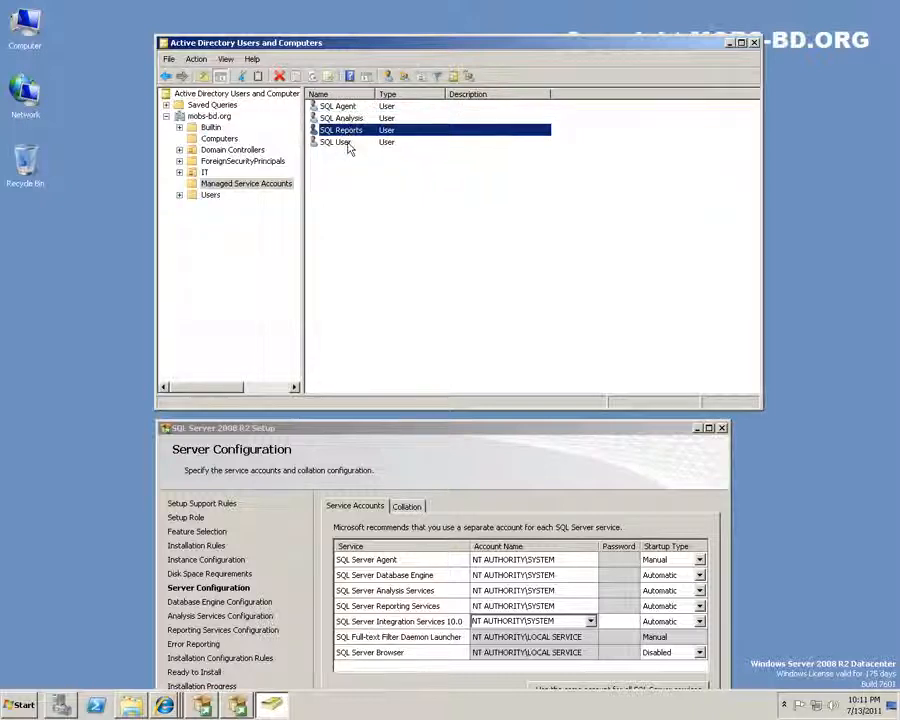
click(348, 145)
click(368, 236)
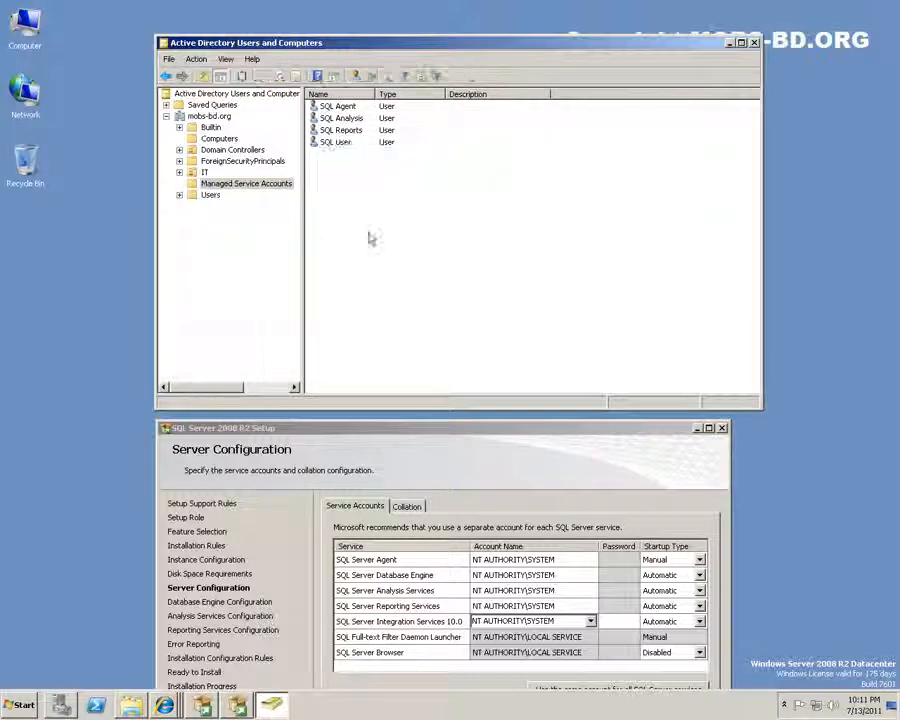
drag(490, 437, 518, 273)
Change the SQL Server Agent account to NT AUTHORITY\sqlagent and enter its password
click(615, 397)
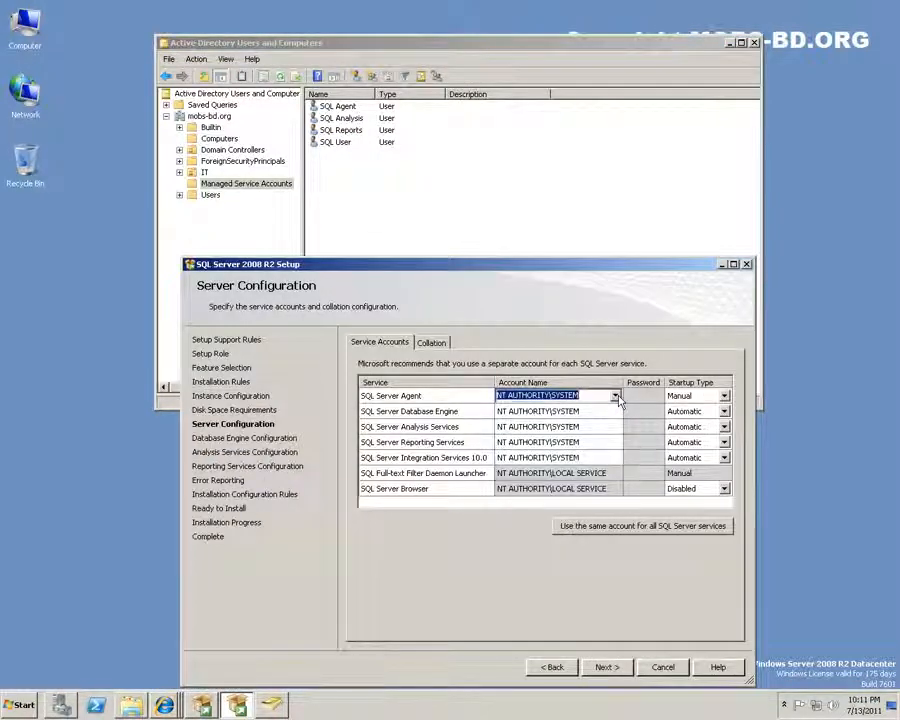
click(585, 396)
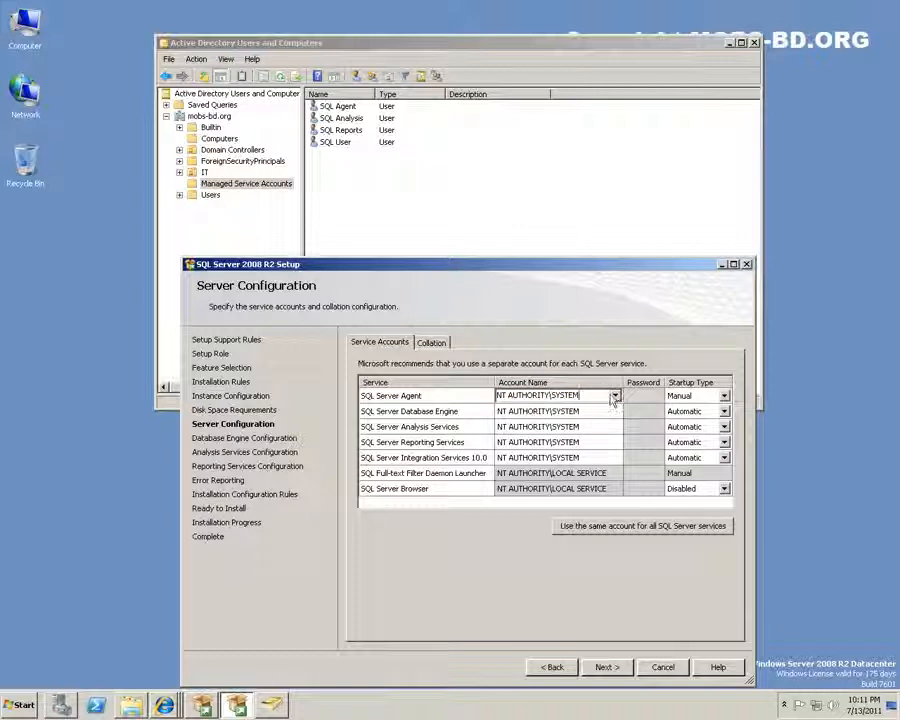
key(BackSpace)
key(BackSpace)
key(BackSpace)
key(BackSpace)
key(BackSpace)
key(BackSpace)
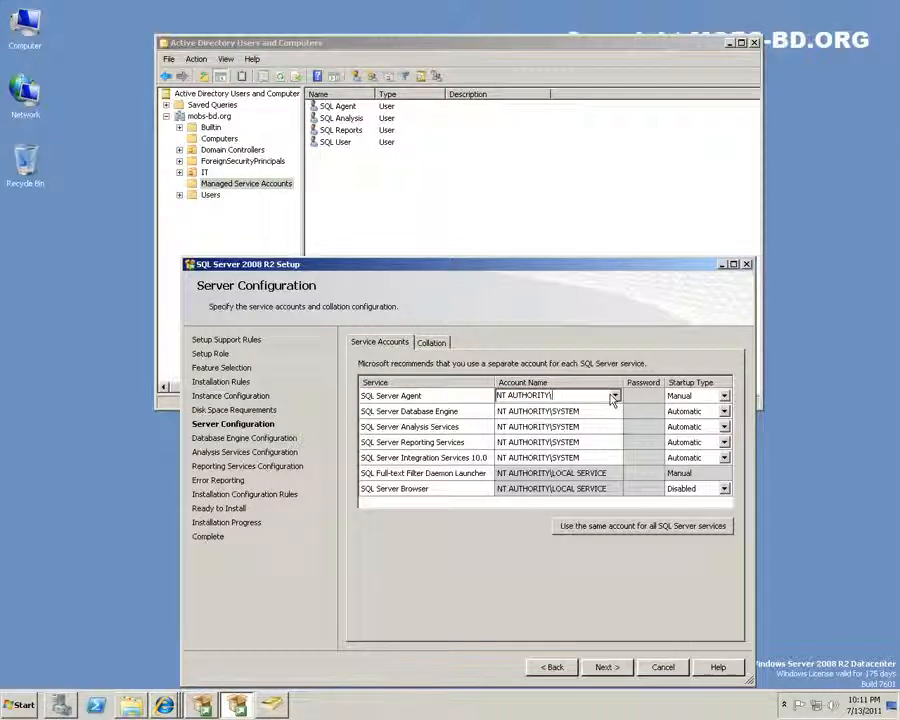
text(sqlagent)
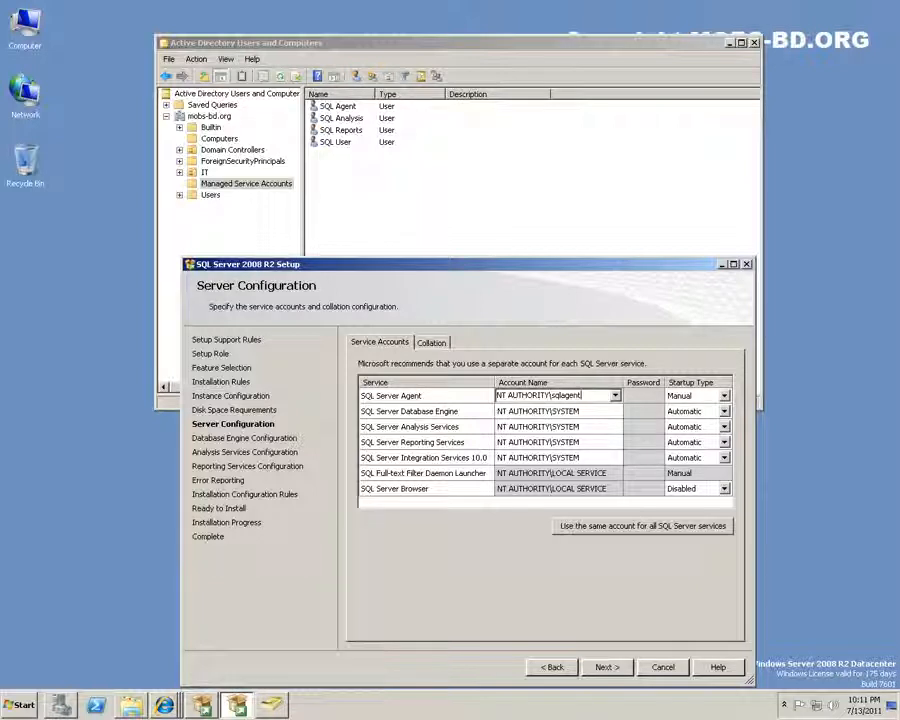
key(Return)
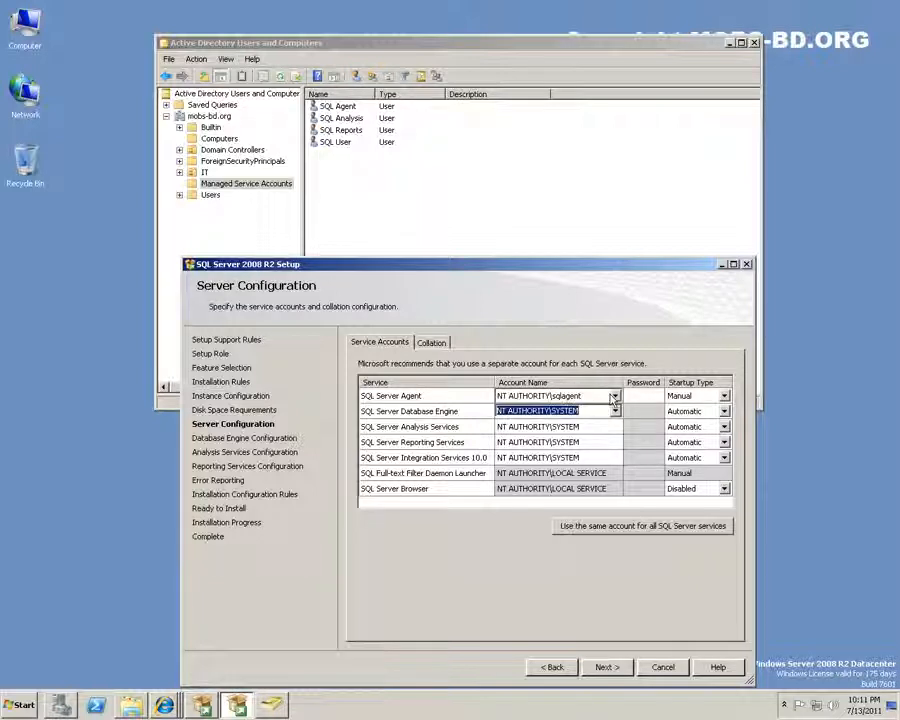
click(628, 395)
text(••••••••)
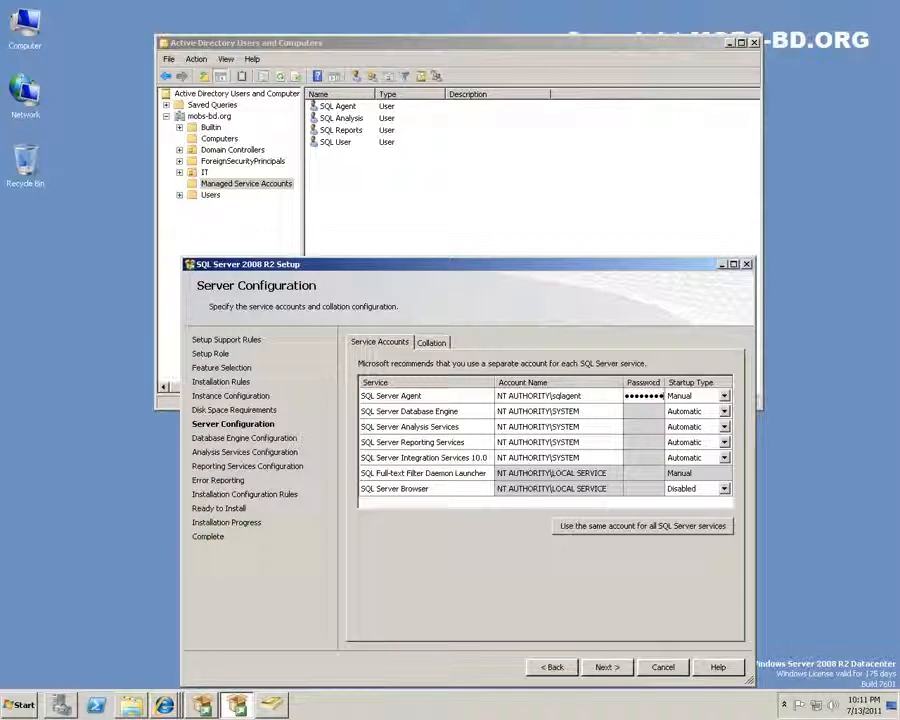
key(Tab)
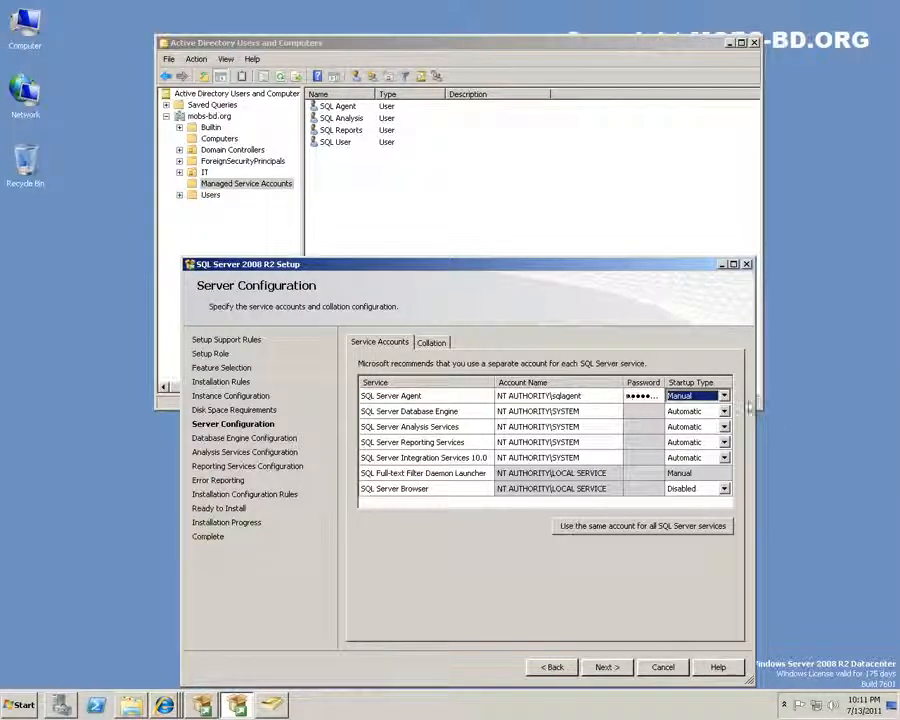
Set the SQL Server Agent startup type to Automatic
click(724, 396)
click(712, 411)
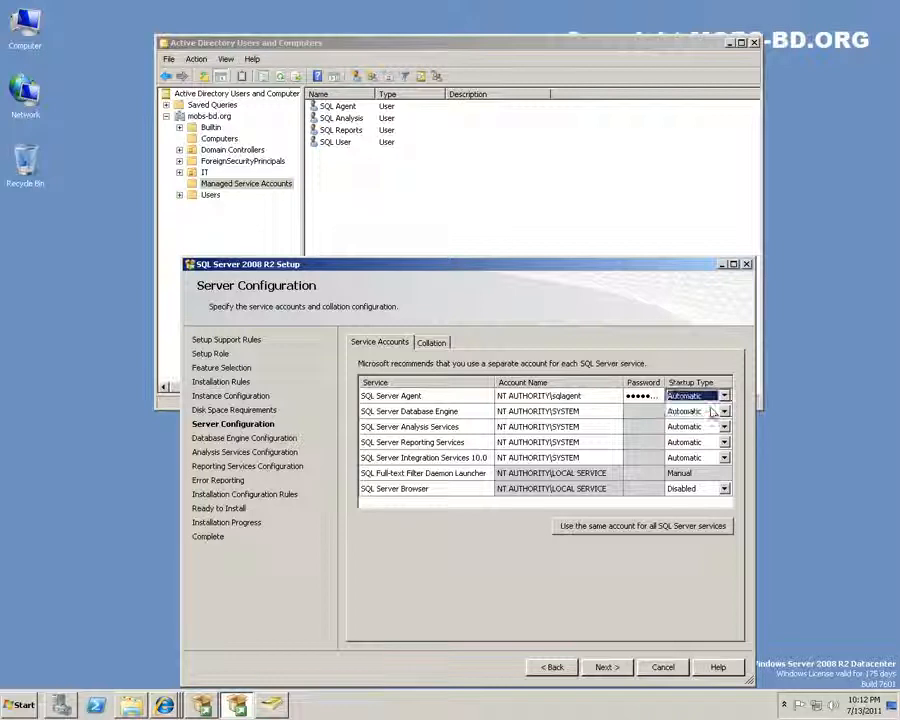
click(592, 411)
click(656, 416)
click(600, 411)
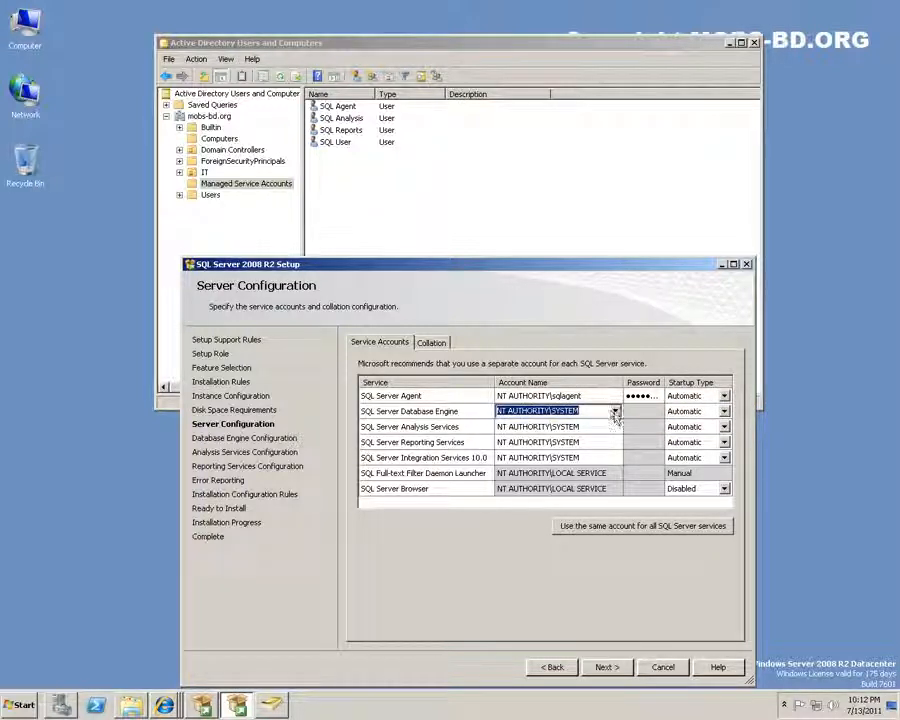
click(616, 427)
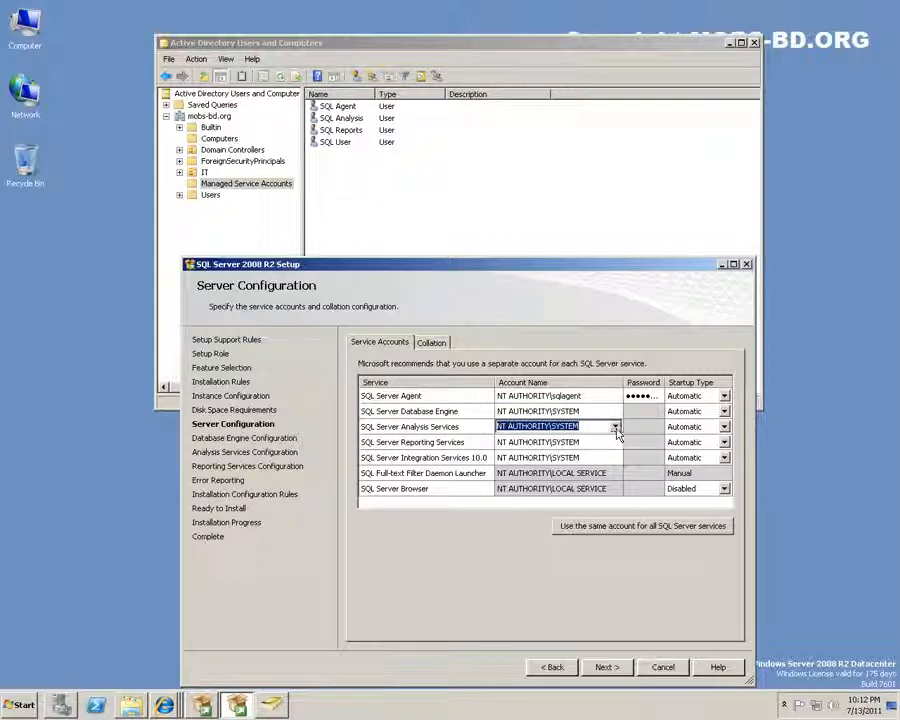
click(616, 428)
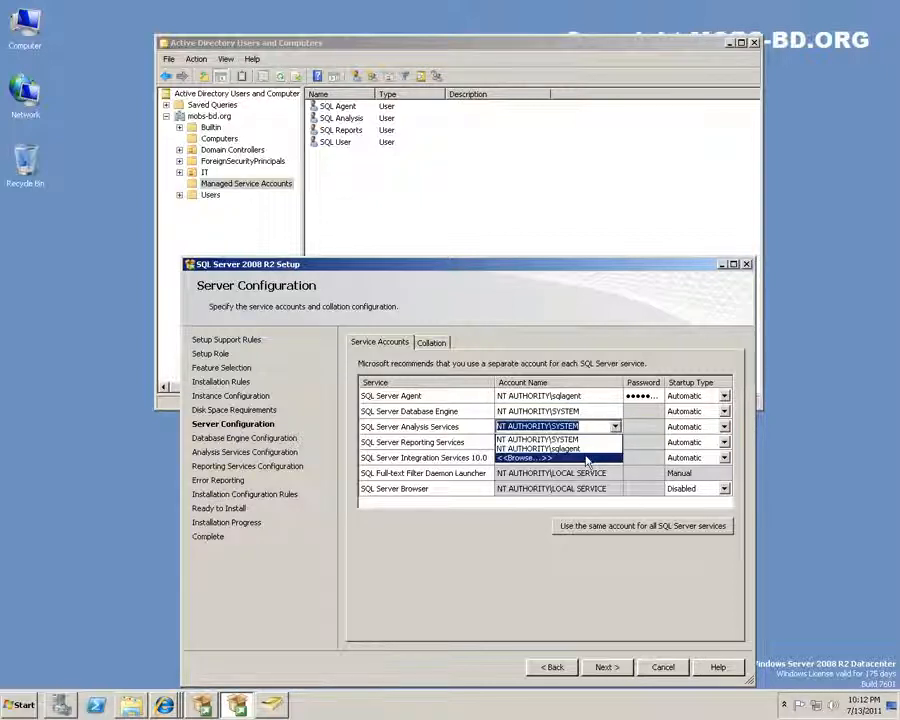
Assign the SQL Analysis domain account to Analysis Services through an advanced directory search
click(587, 457)
click(221, 427)
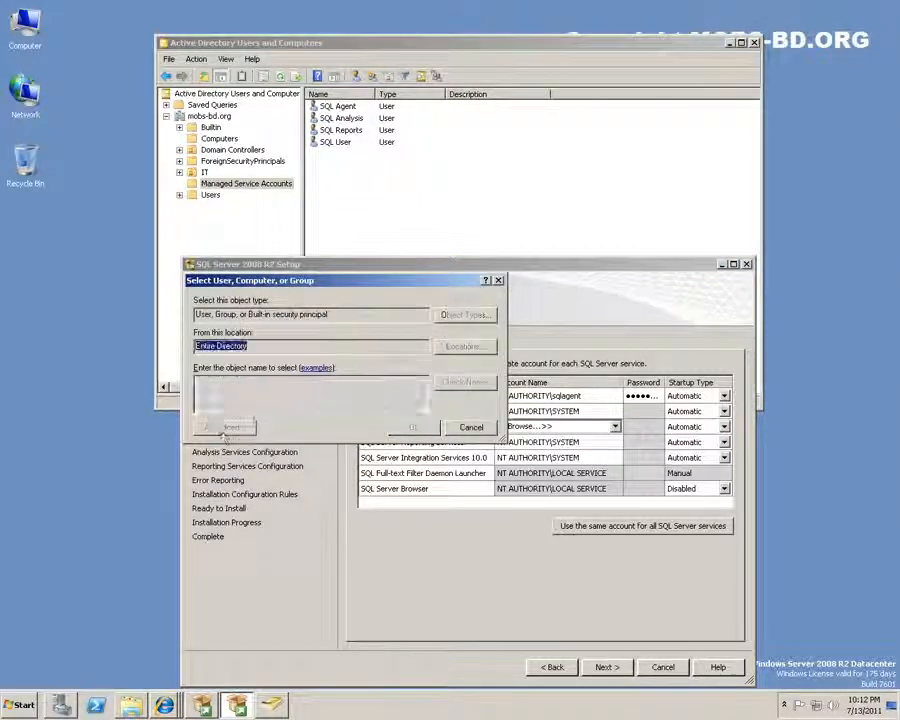
click(518, 414)
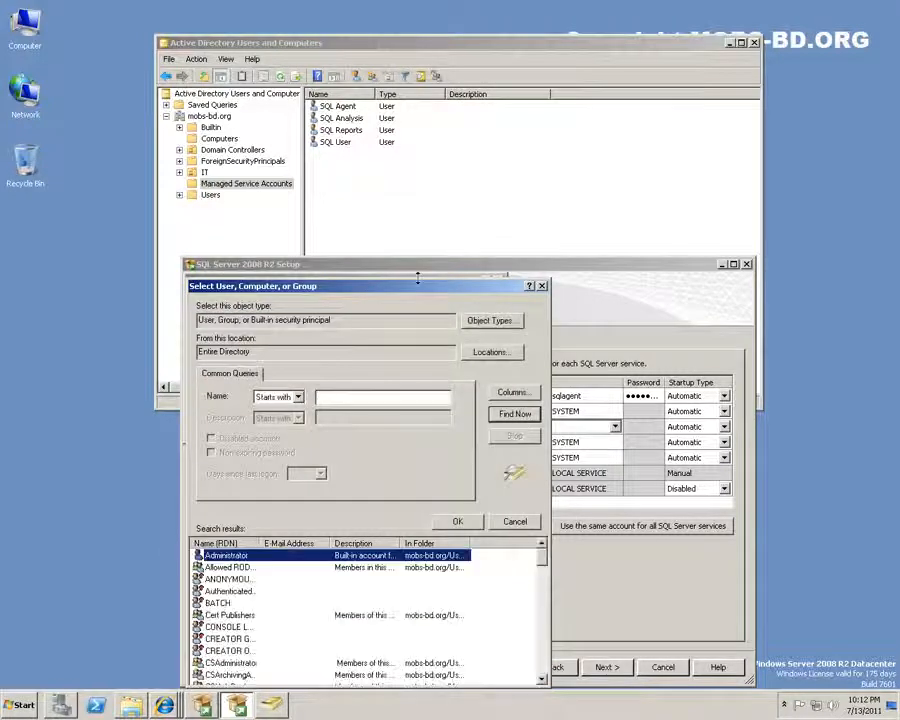
drag(416, 291, 433, 121)
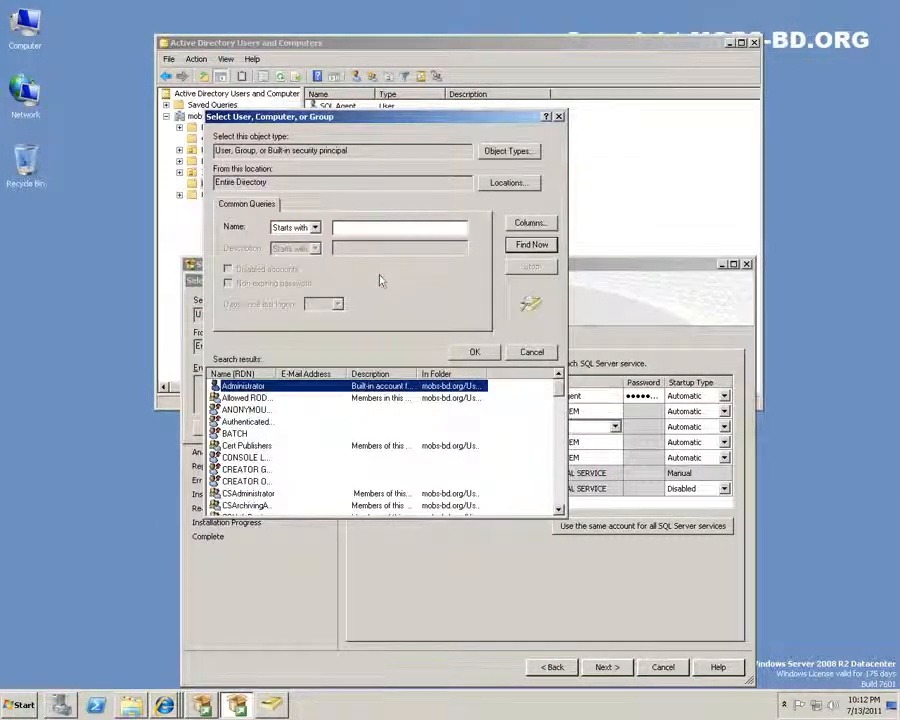
text(sql)
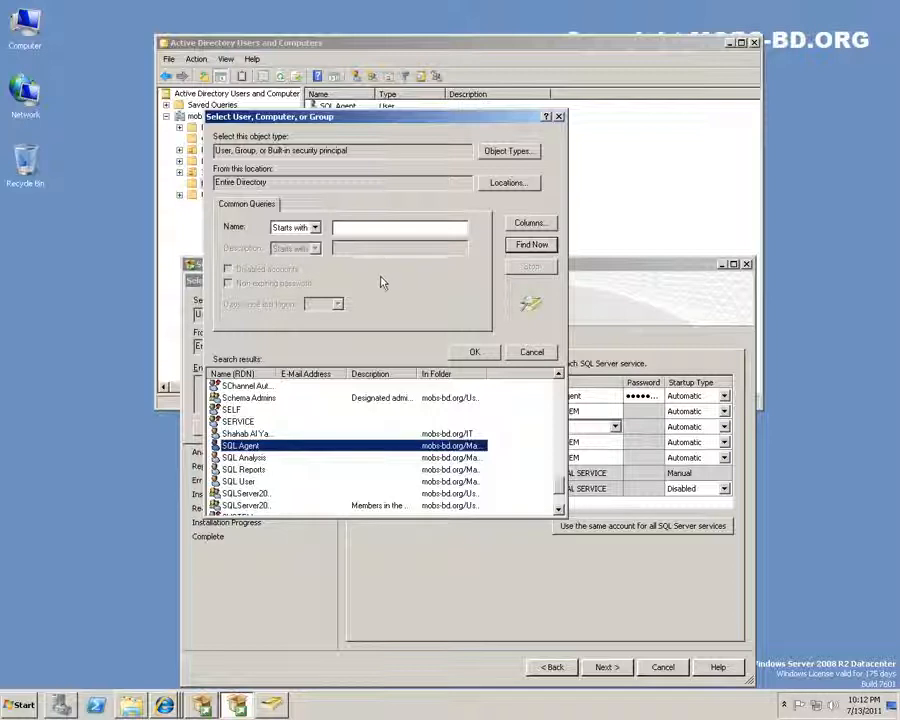
double_click(252, 457)
click(414, 427)
click(524, 455)
Search the directory from the Integration Services row and pick the SQL Reports account
click(523, 446)
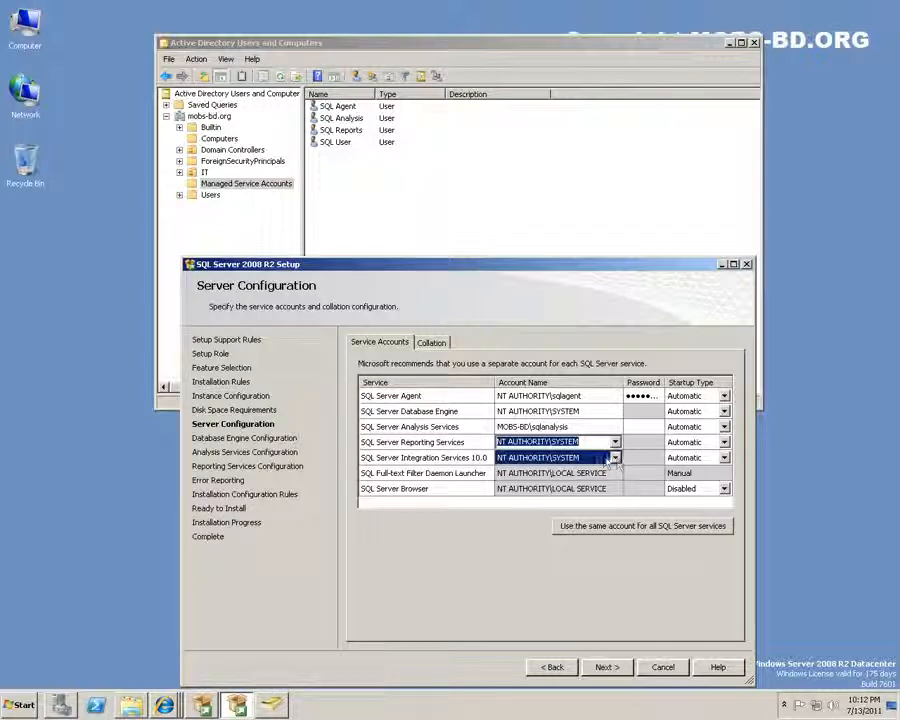
click(612, 457)
click(616, 458)
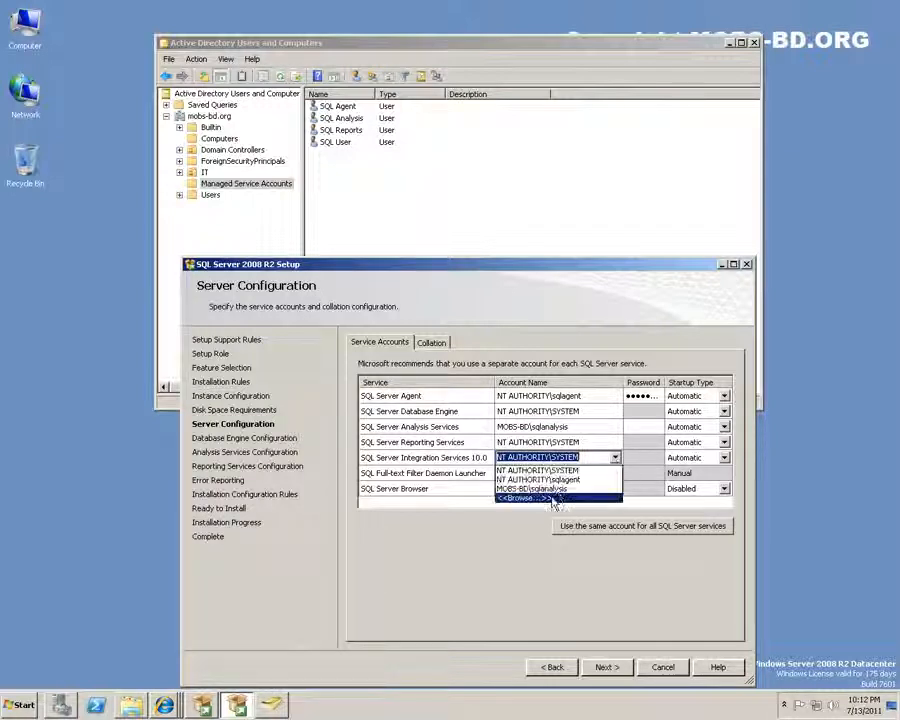
click(540, 496)
click(224, 427)
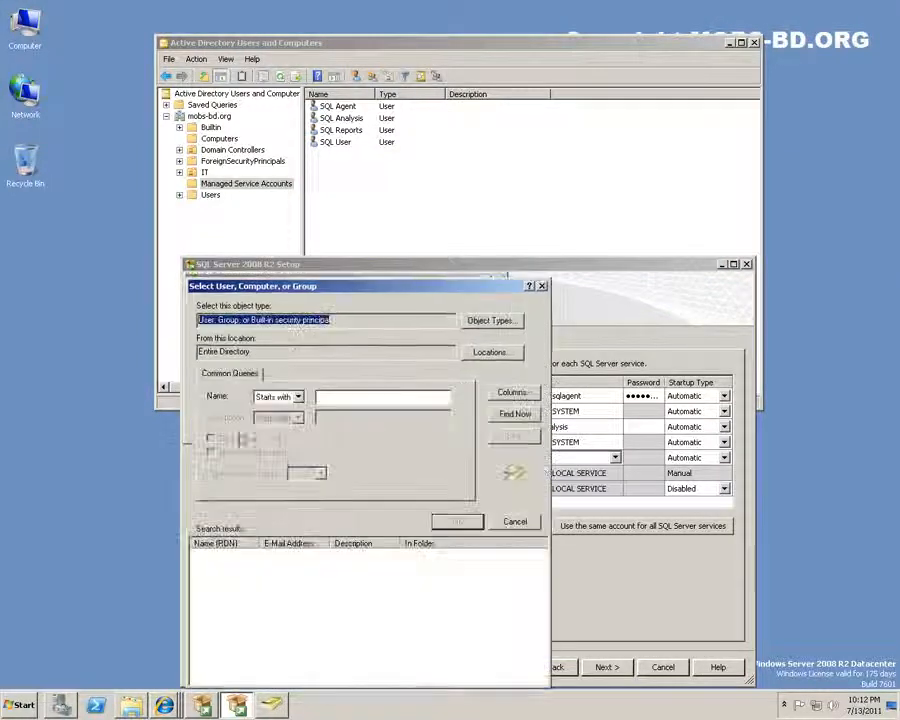
click(515, 413)
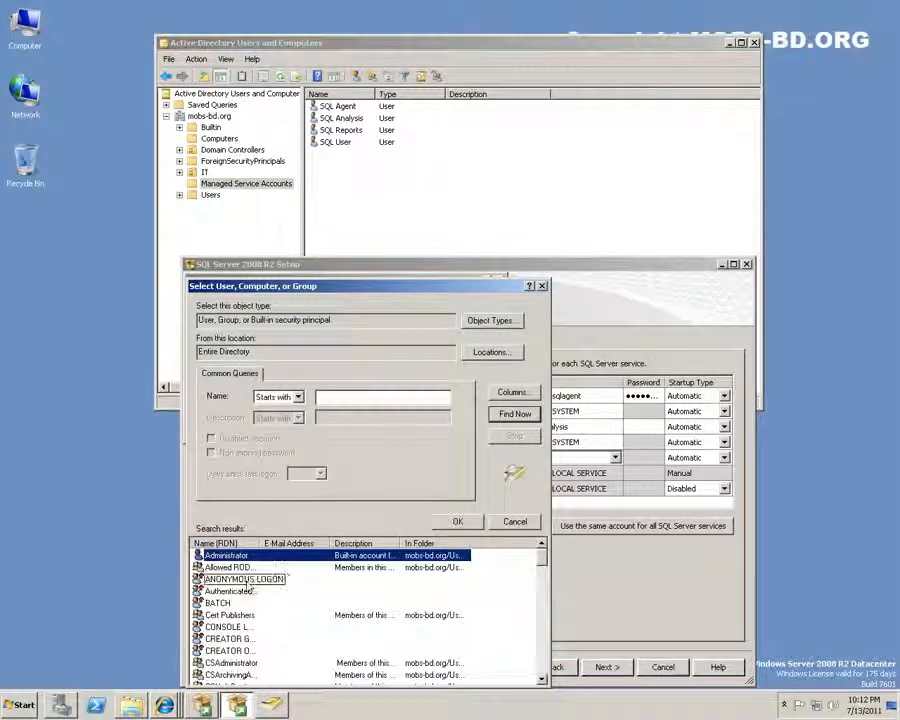
text(sql)
double_click(249, 640)
click(412, 427)
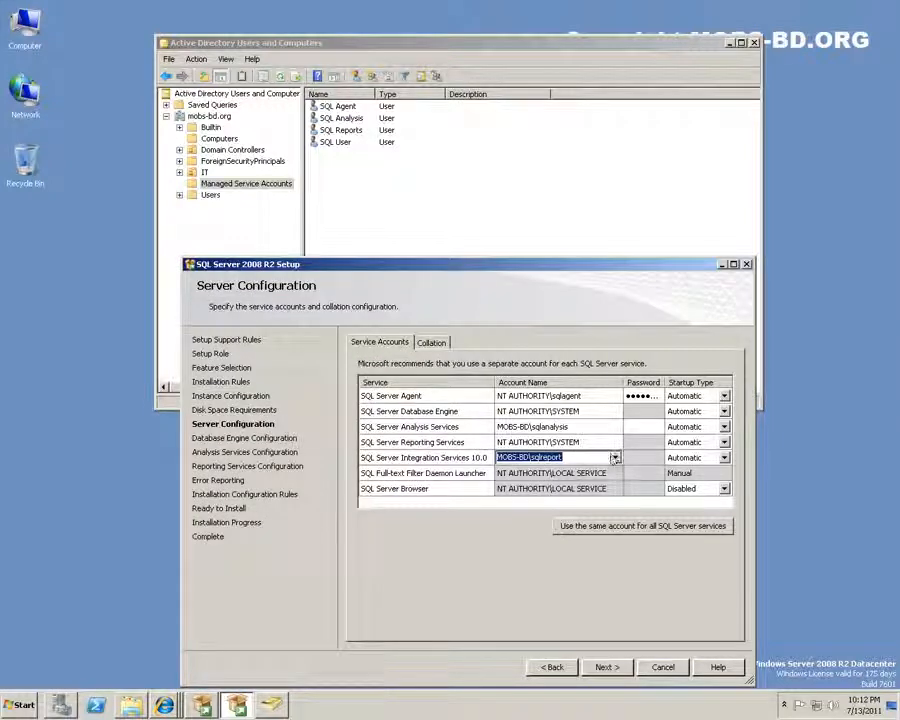
Give Reporting Services the SQL Reports account
click(616, 443)
click(616, 442)
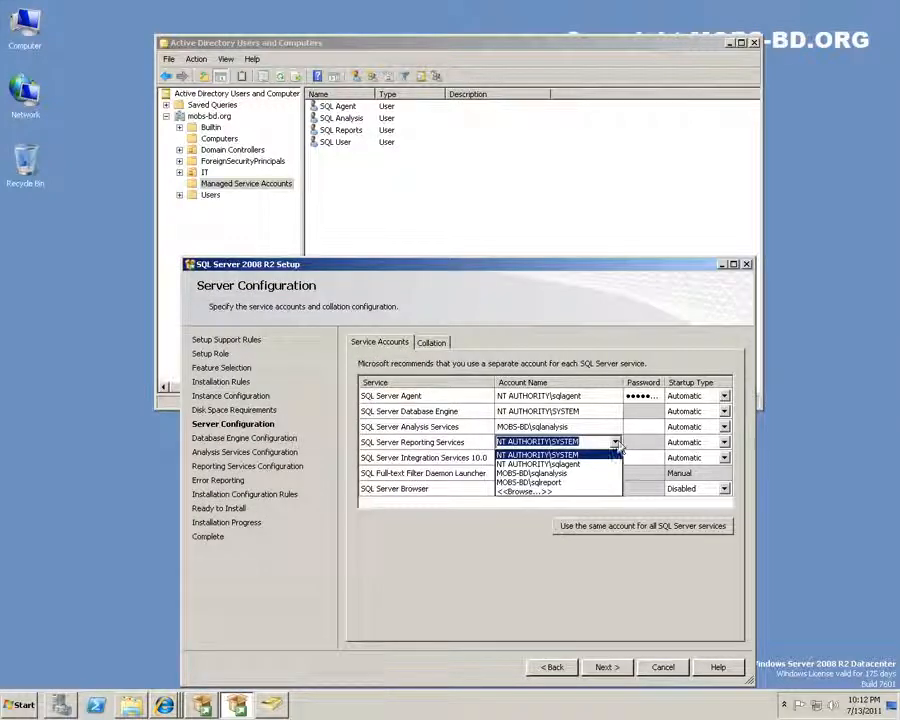
click(540, 516)
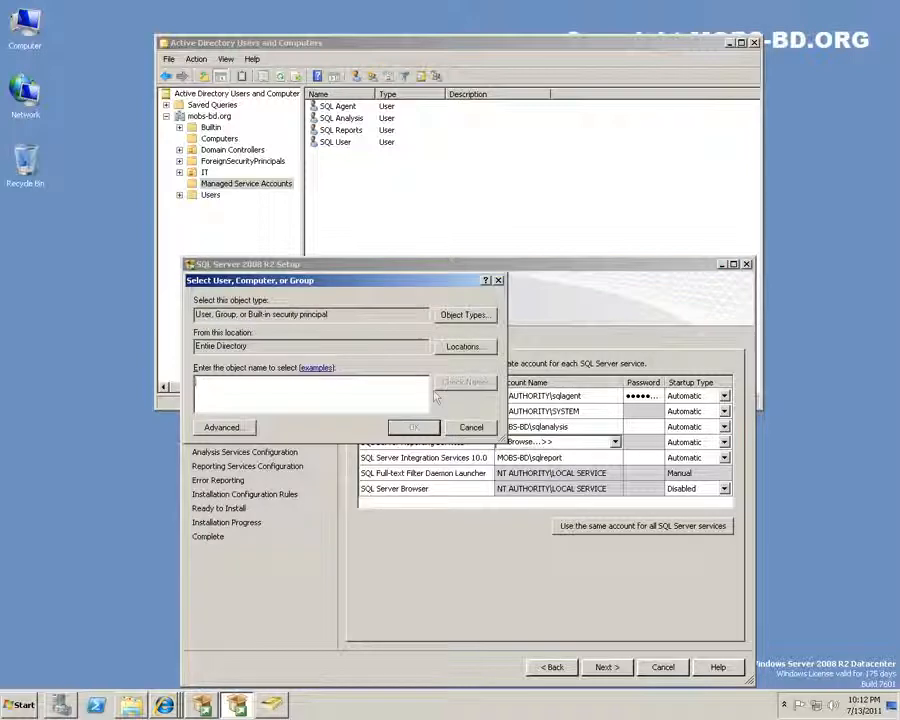
click(498, 281)
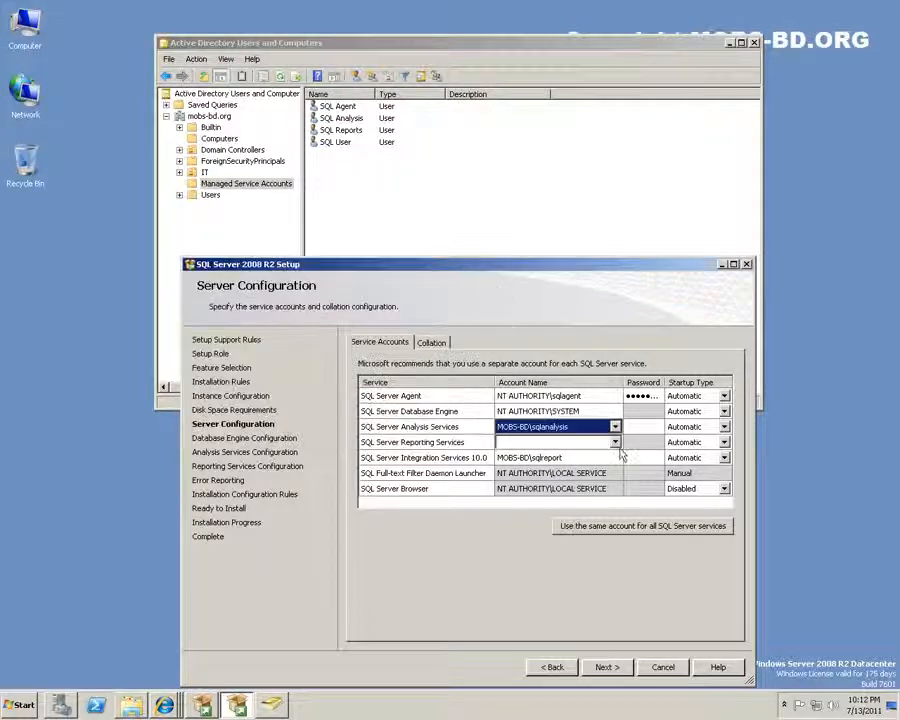
click(616, 442)
click(560, 484)
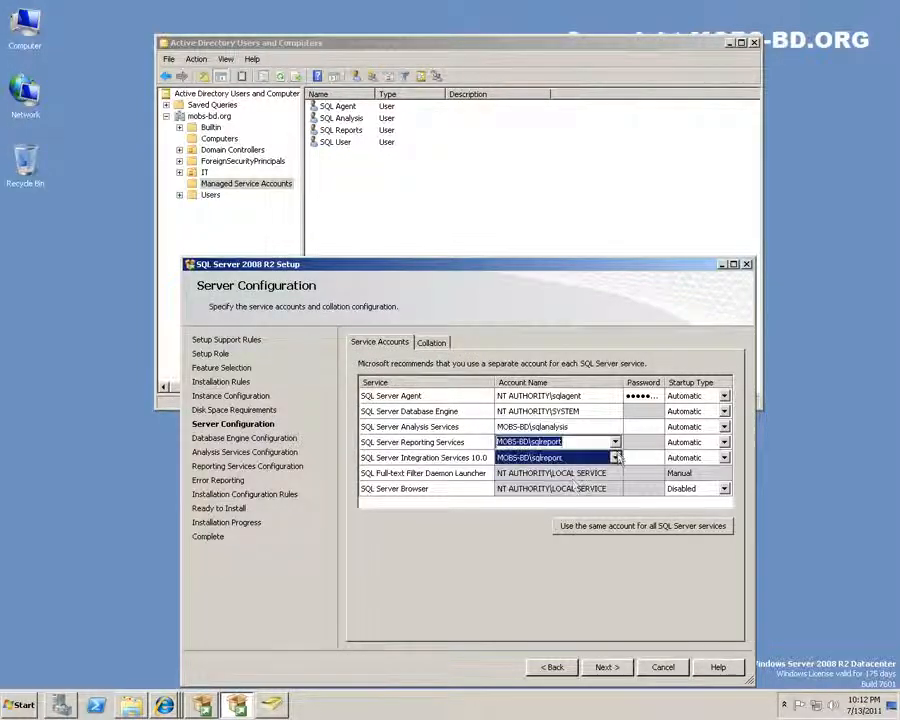
Put Integration Services back on NT AUTHORITY\SYSTEM
click(619, 457)
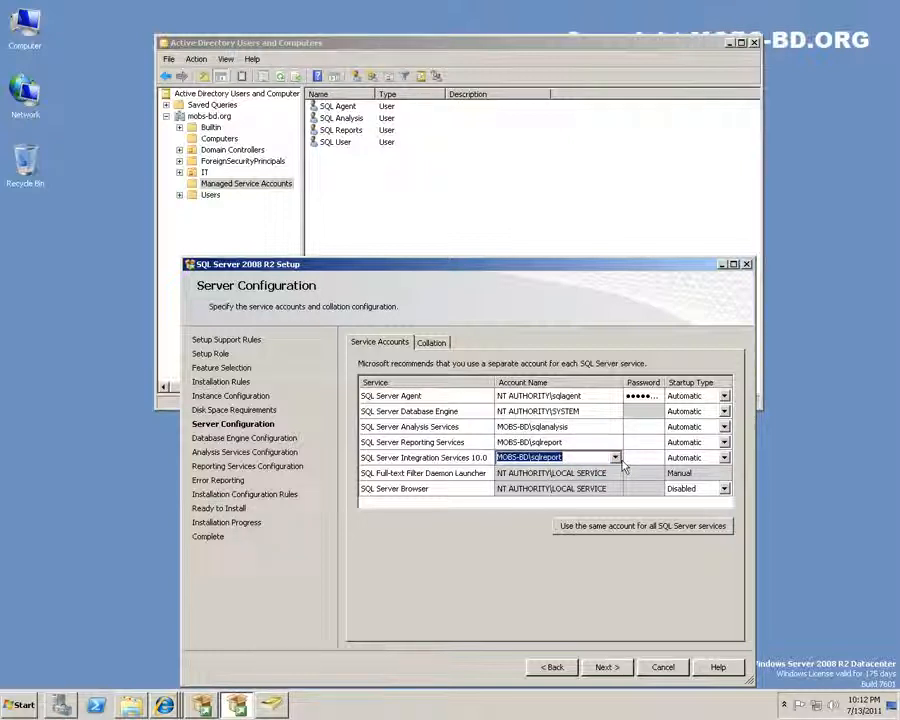
click(616, 458)
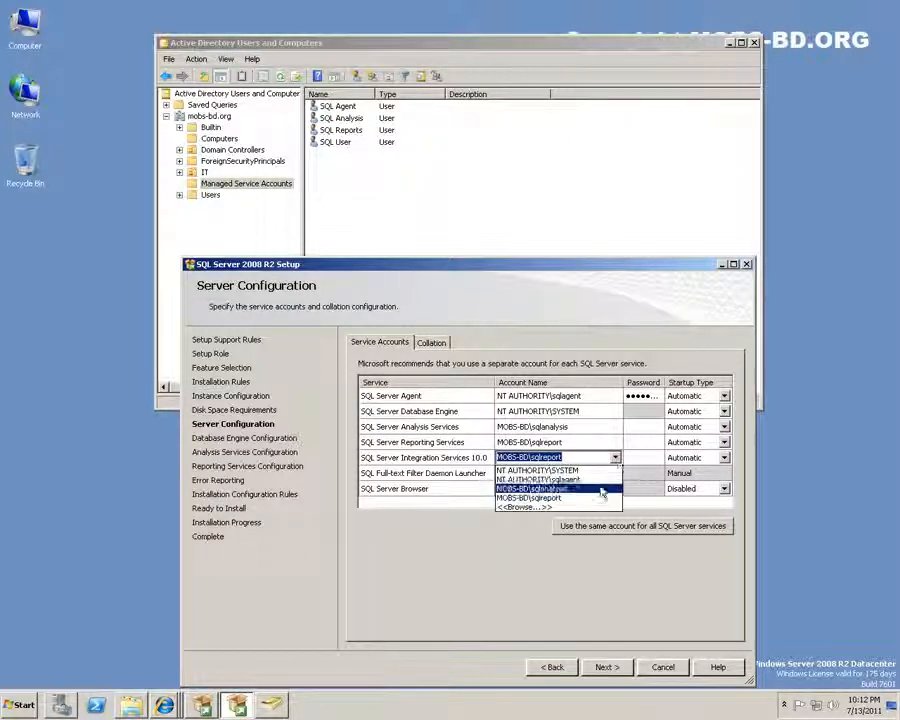
click(540, 470)
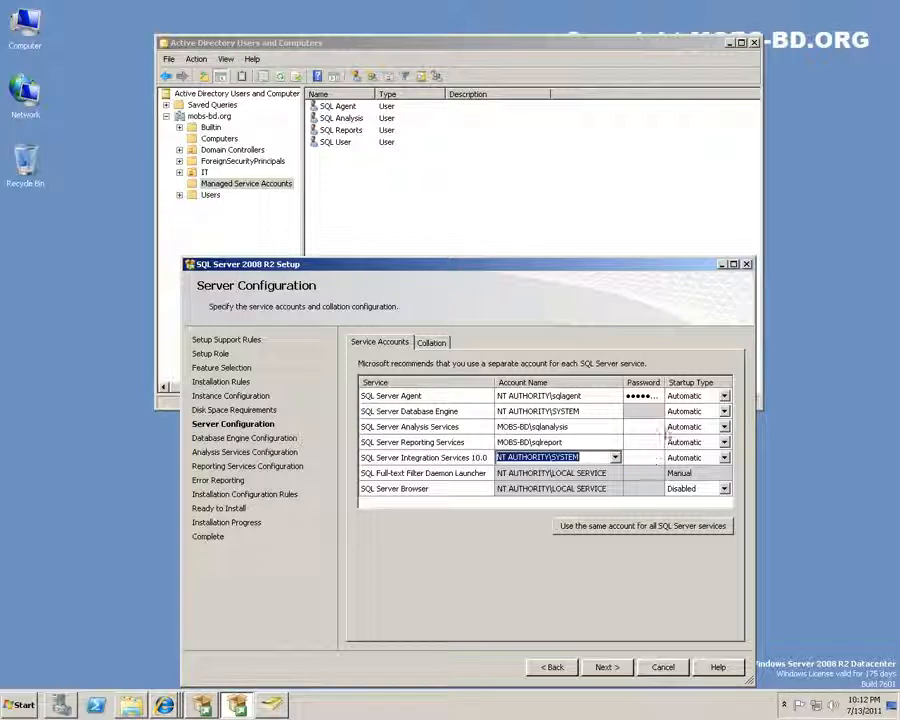
click(643, 416)
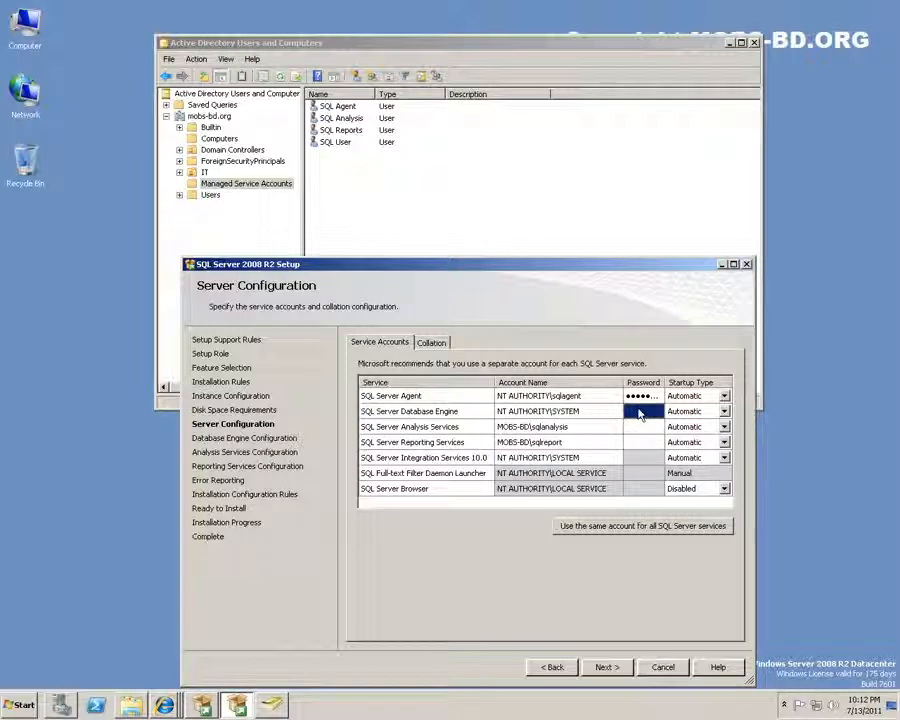
Enter the account passwords for Analysis Services and Reporting Services
click(643, 427)
text(Pas)
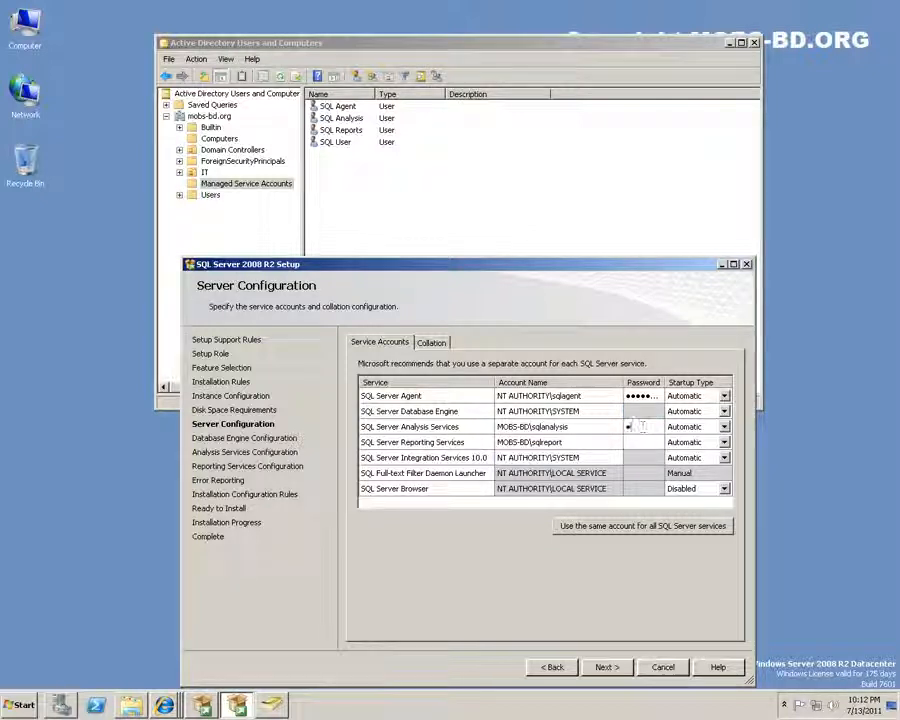
text(sw)
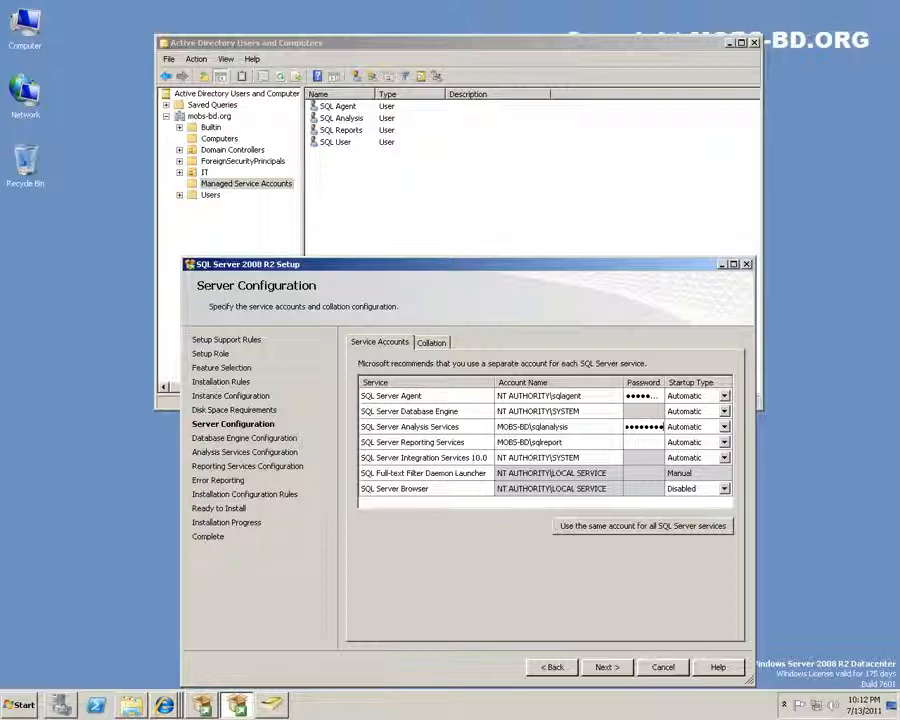
key(Tab)
key(Tab)
key(Tab)
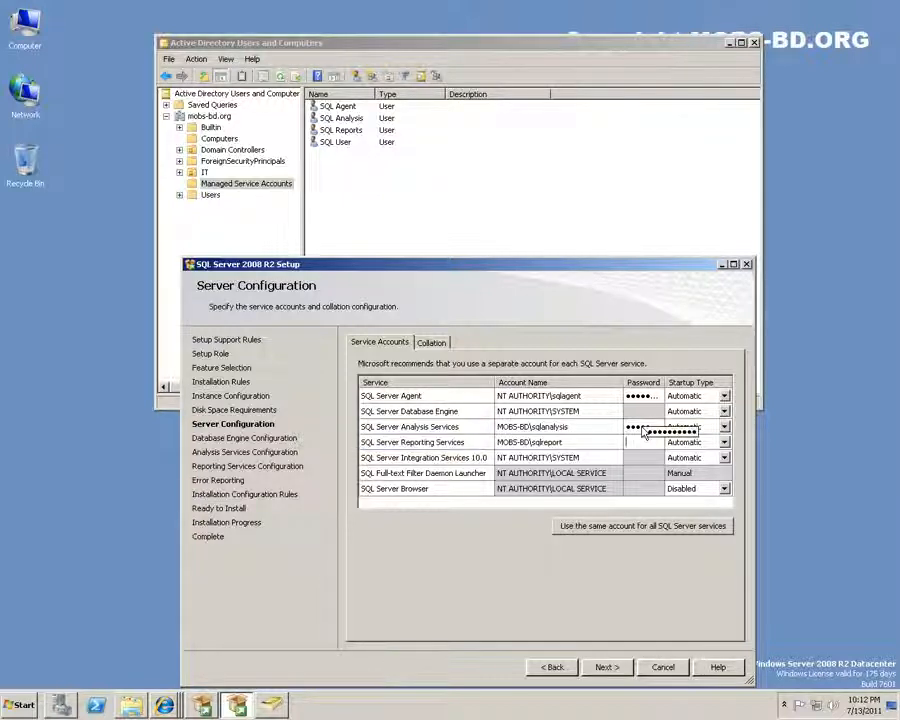
text(Passwo)
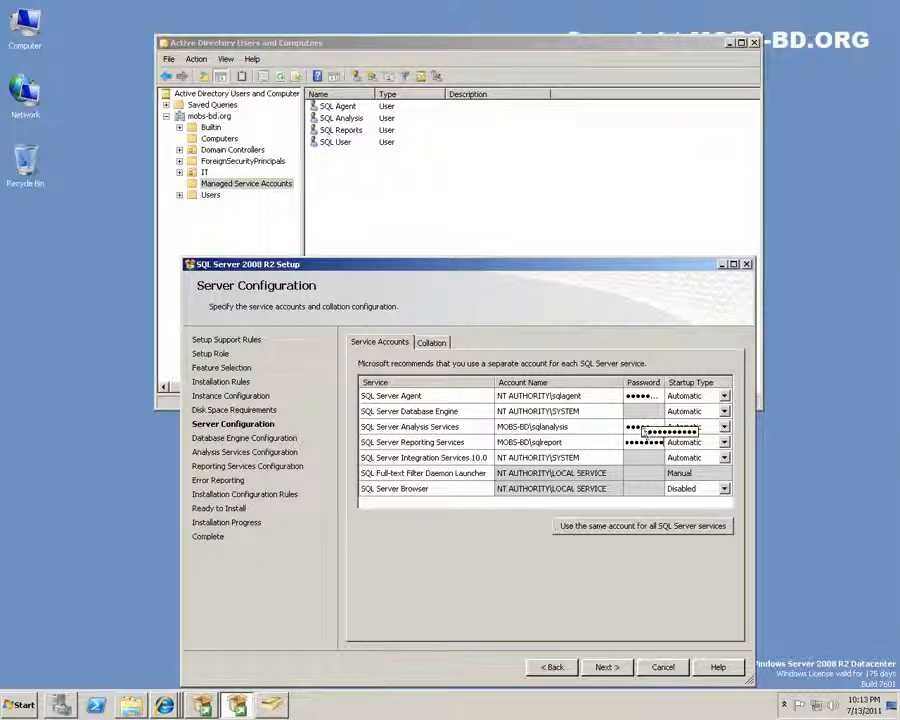
click(650, 457)
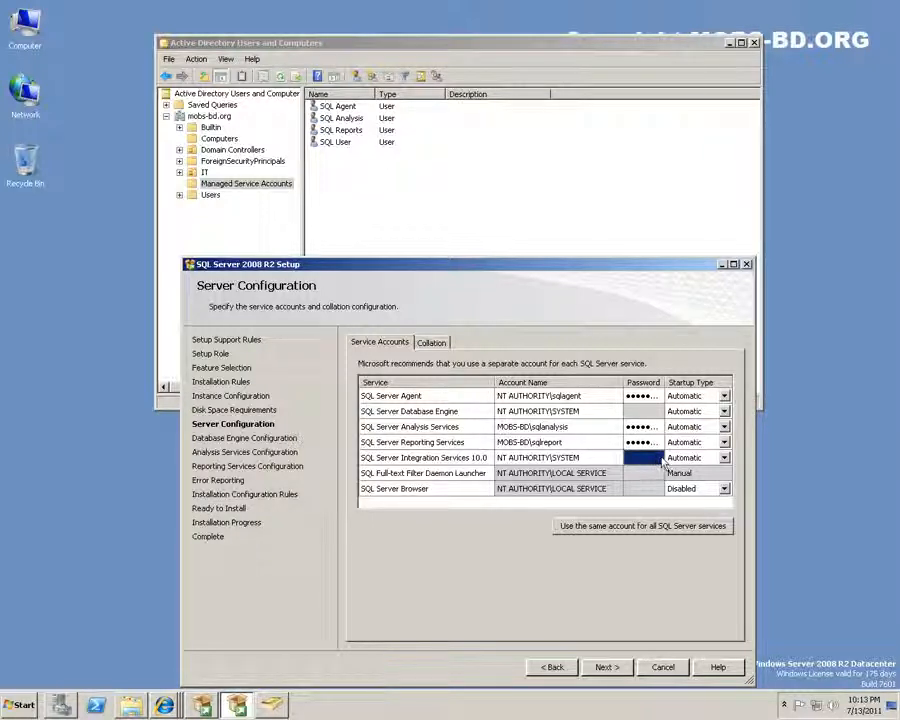
Set SQL Server Browser startup to Automatic and continue, which raises the invalid Agent credentials error
click(695, 473)
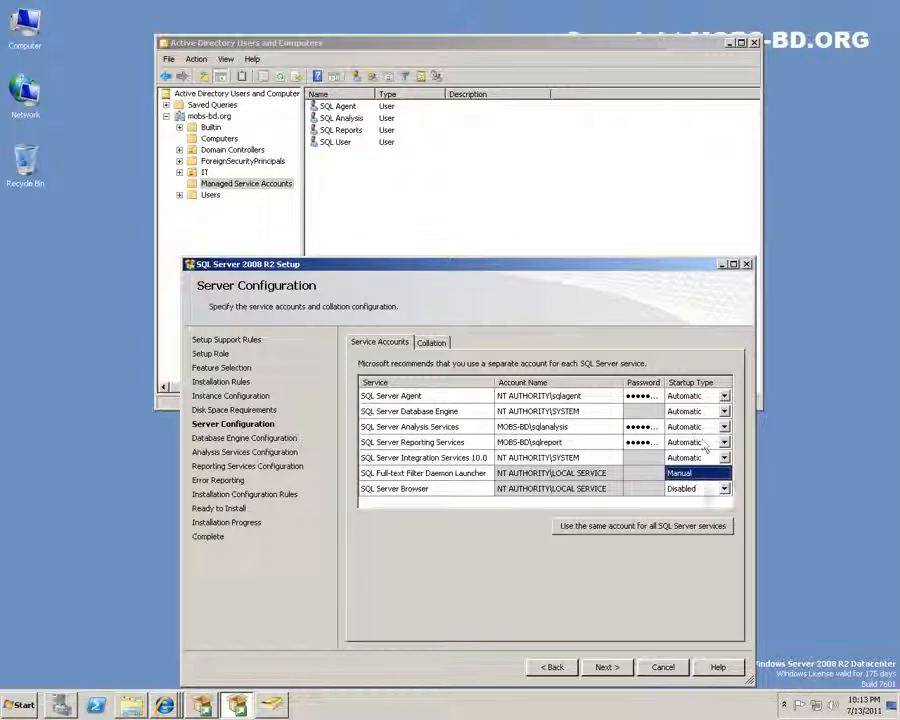
click(726, 490)
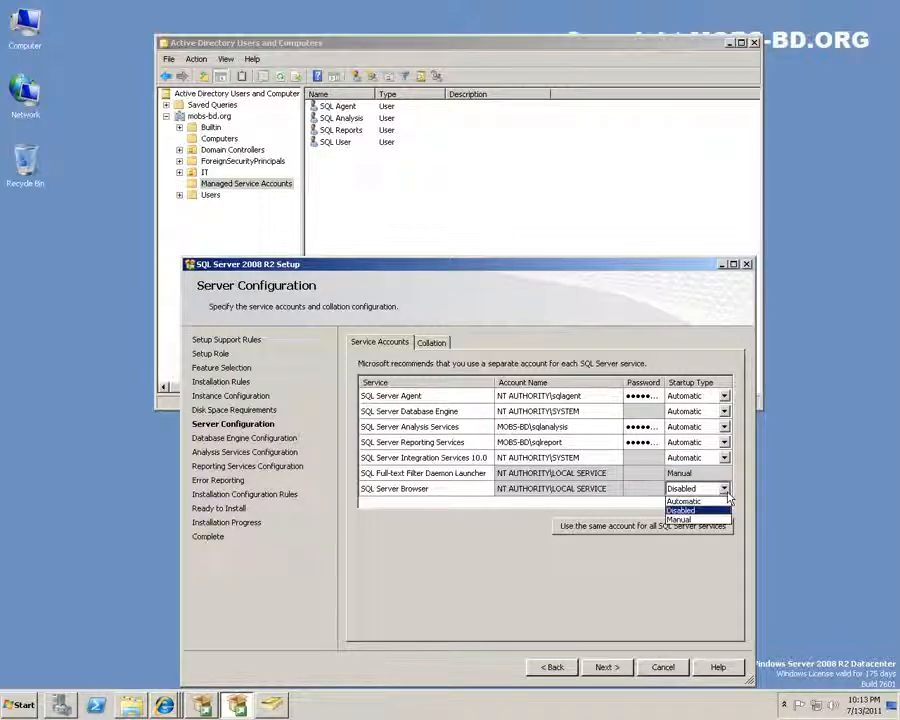
click(690, 500)
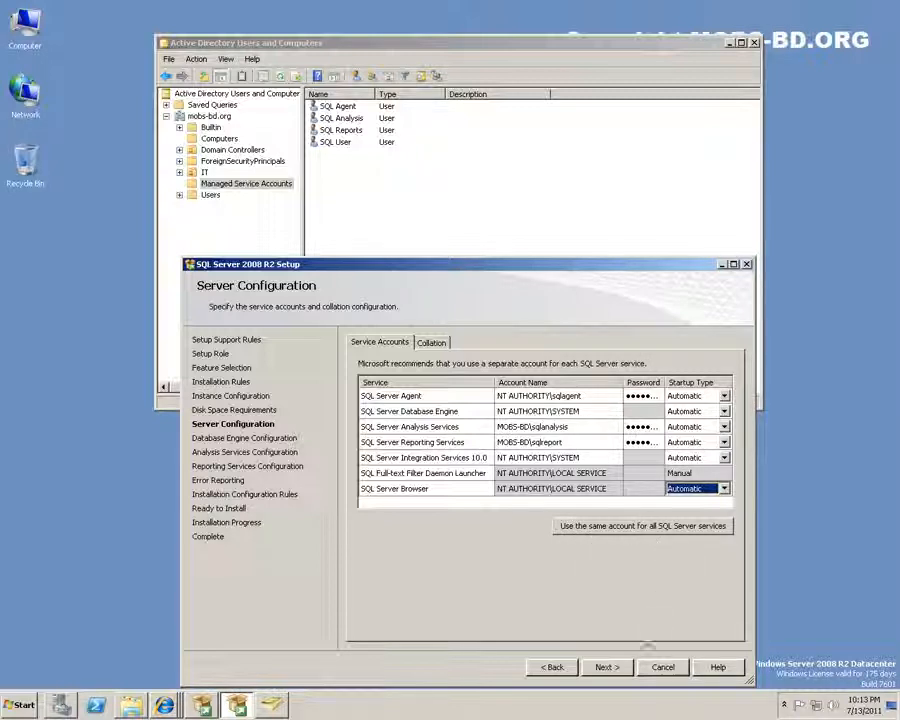
click(605, 665)
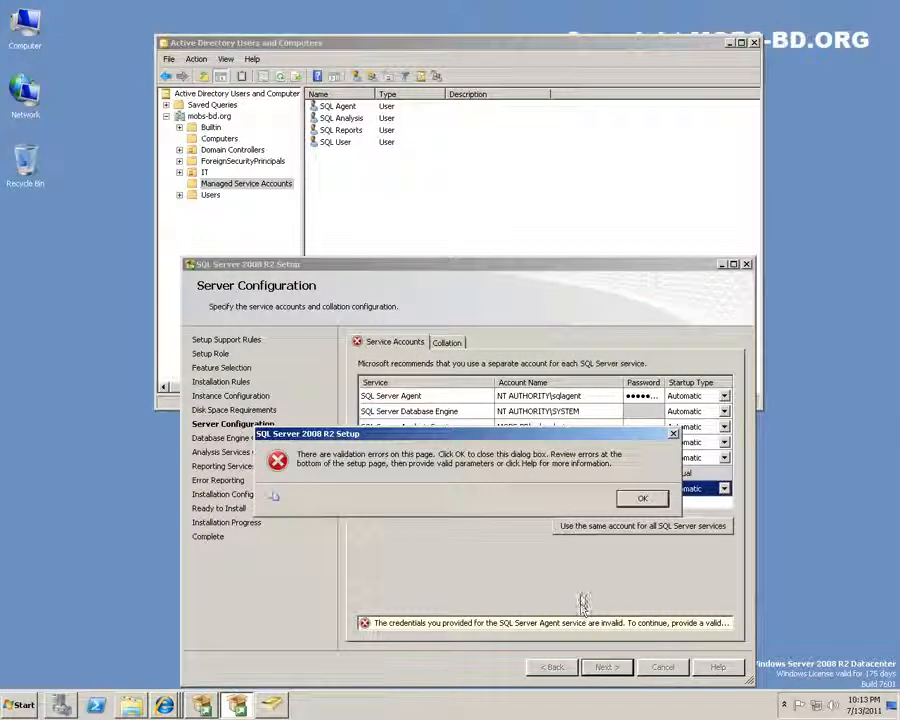
Dismiss the error and run SQL Server Agent as NT AUTHORITY\SYSTEM with its password cleared
click(643, 497)
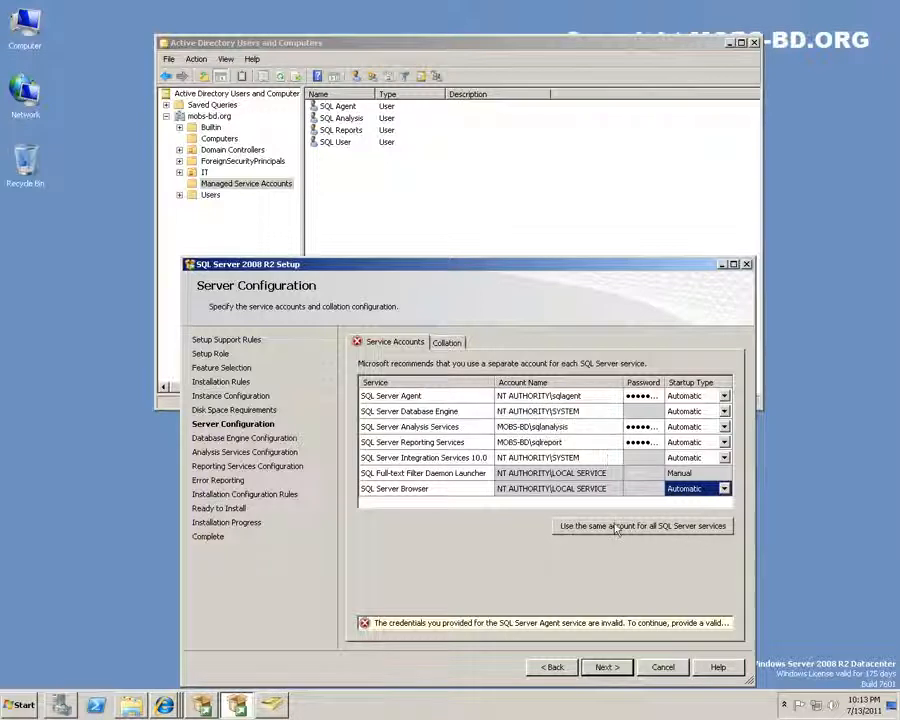
click(650, 526)
click(677, 539)
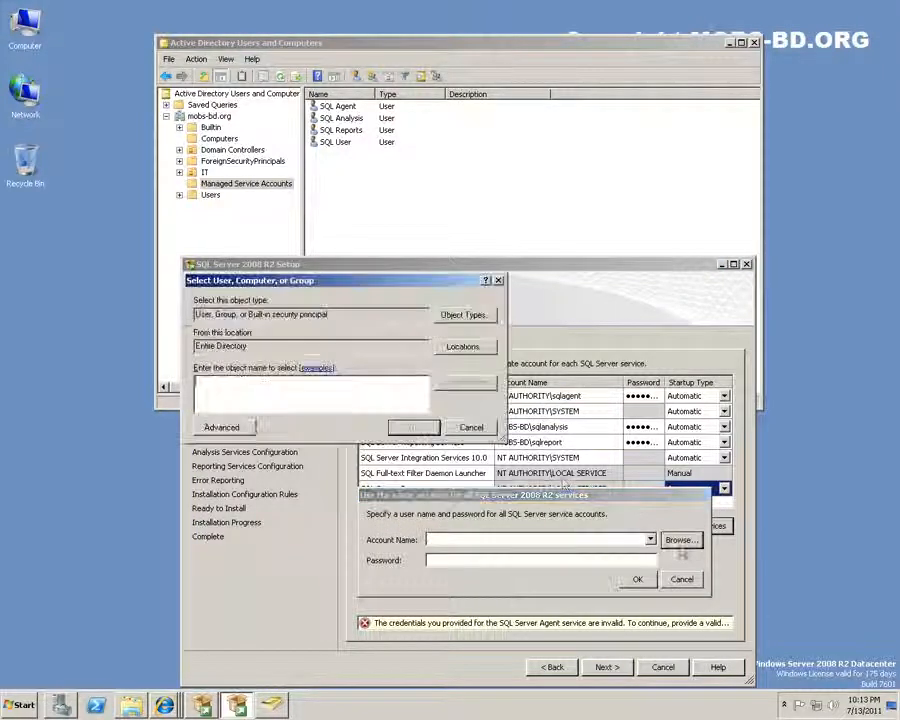
click(472, 426)
click(681, 579)
click(605, 396)
click(614, 396)
click(600, 412)
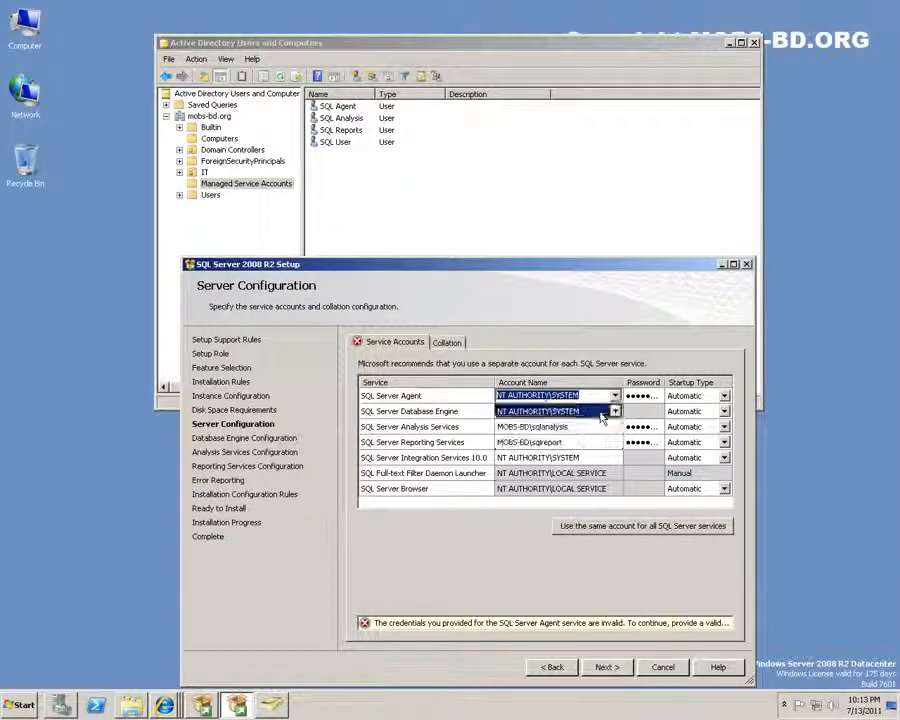
click(628, 396)
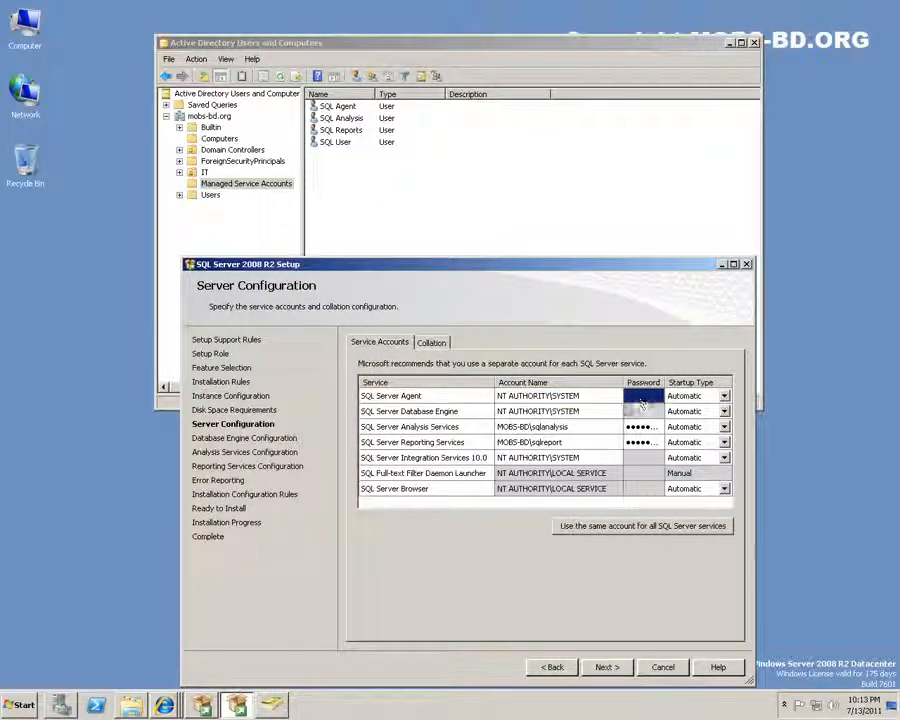
Switch Analysis and Reporting Services to NT AUTHORITY\SYSTEM, keep Integration Services on it, and continue
click(643, 526)
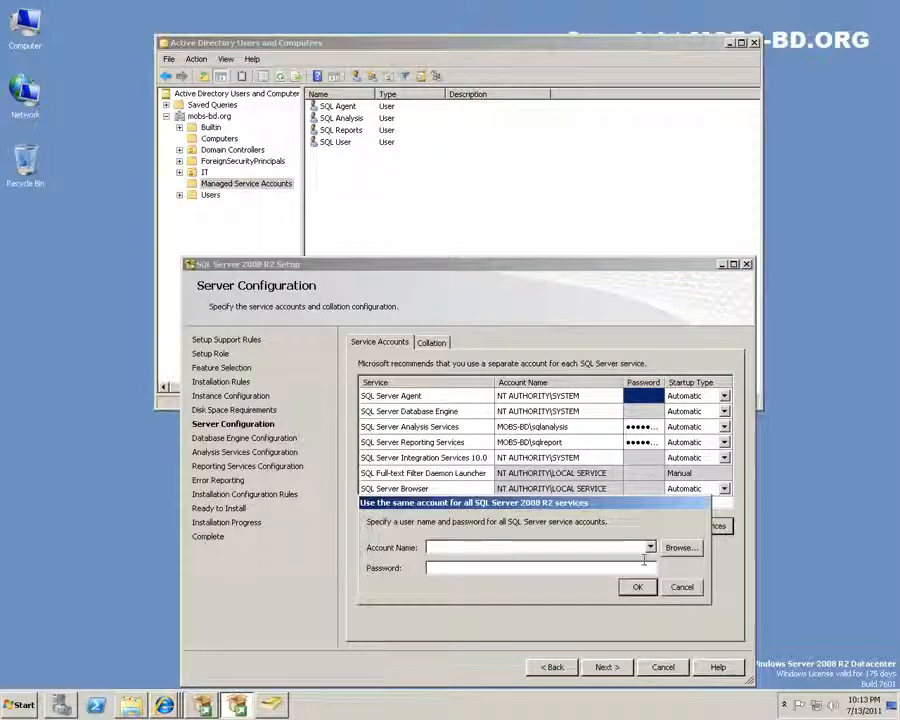
click(680, 583)
click(573, 428)
click(614, 427)
click(610, 445)
click(580, 442)
click(615, 442)
click(612, 457)
click(616, 457)
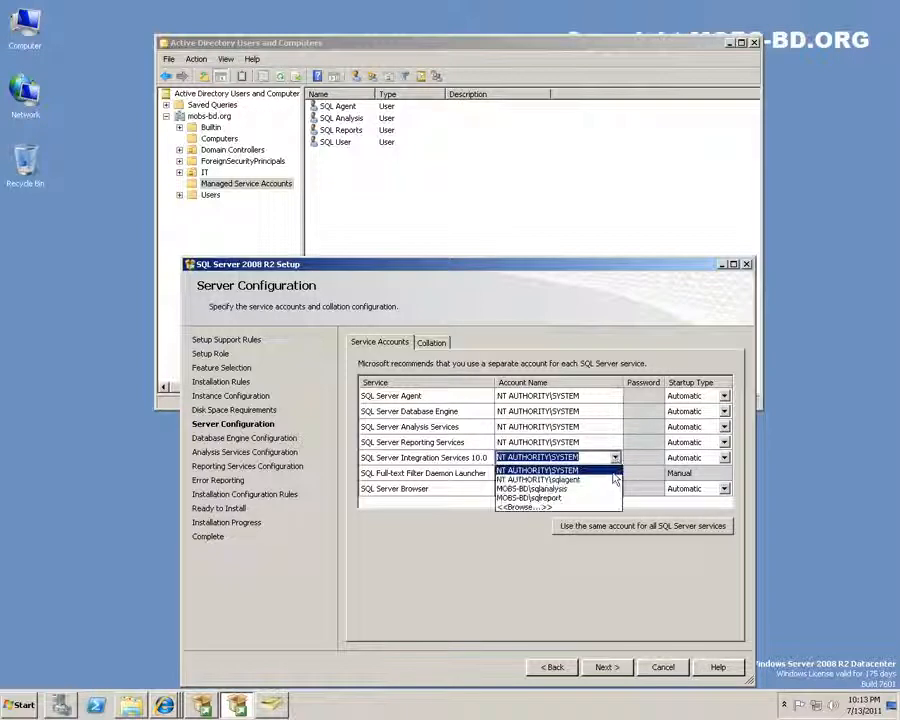
click(555, 466)
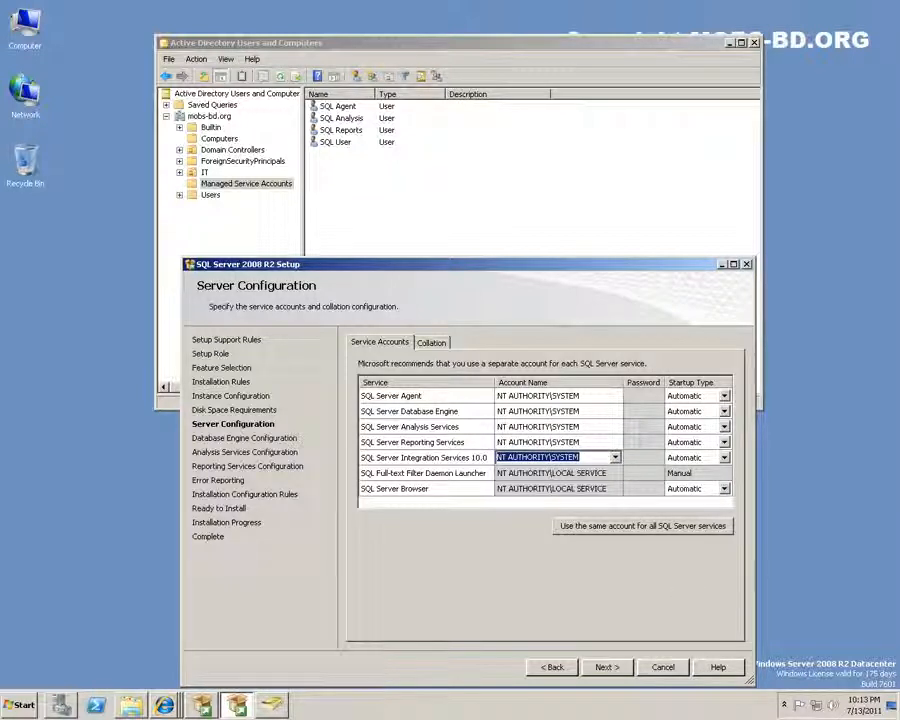
click(605, 667)
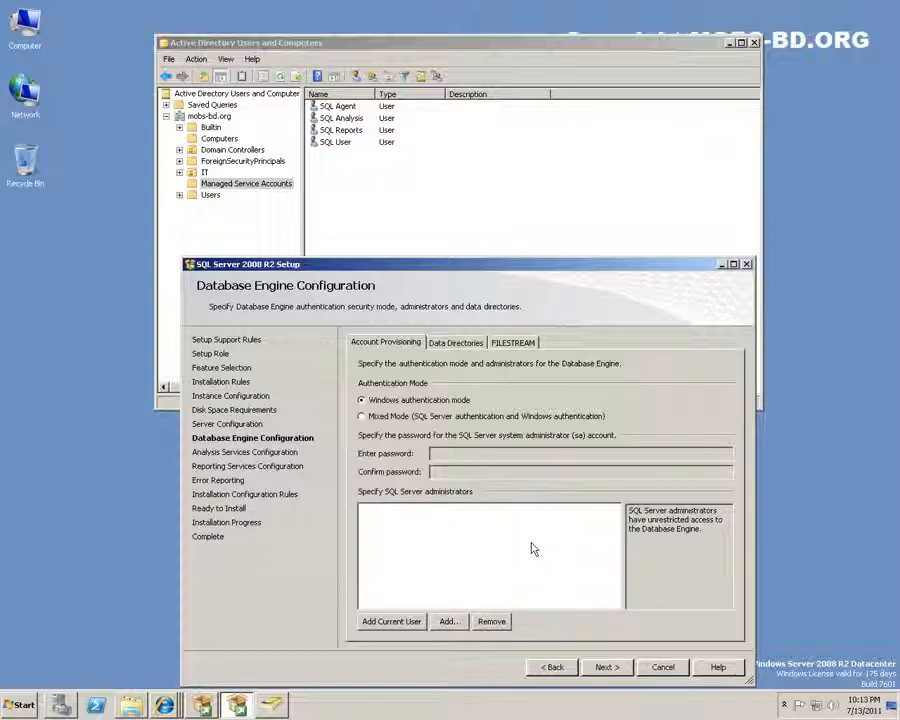
Enable Mixed Mode with an sa password and add the current user as SQL Server administrator
click(410, 415)
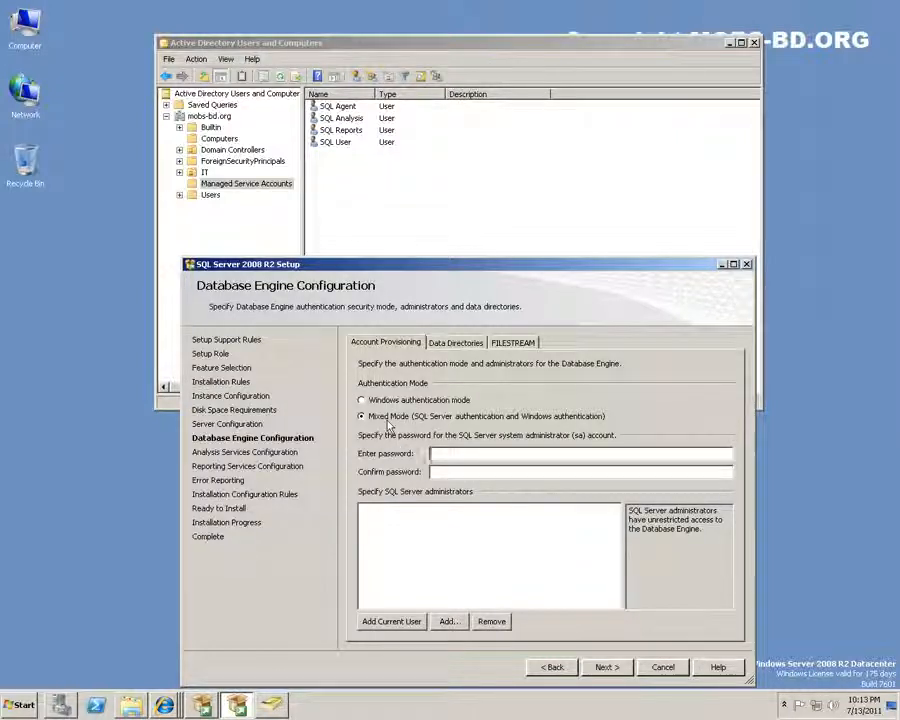
text(Pas)
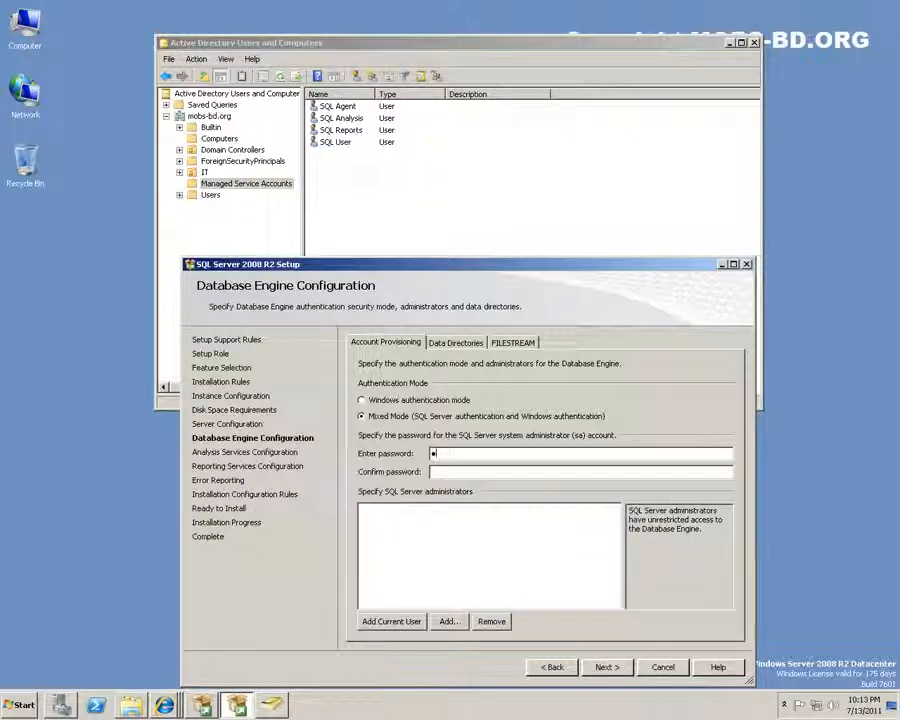
text(sword123P)
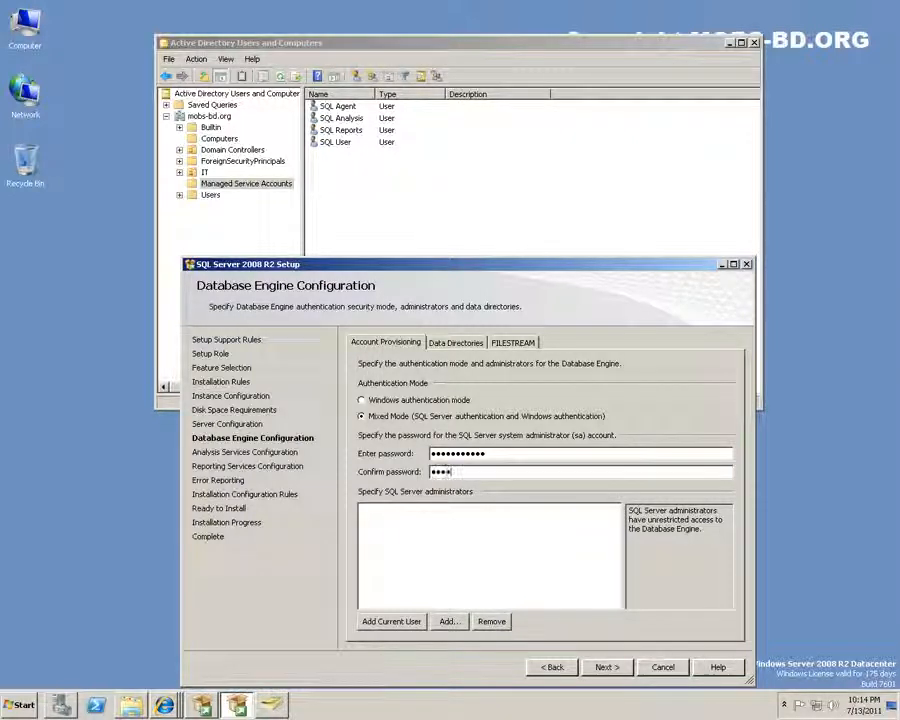
text(@ssword123)
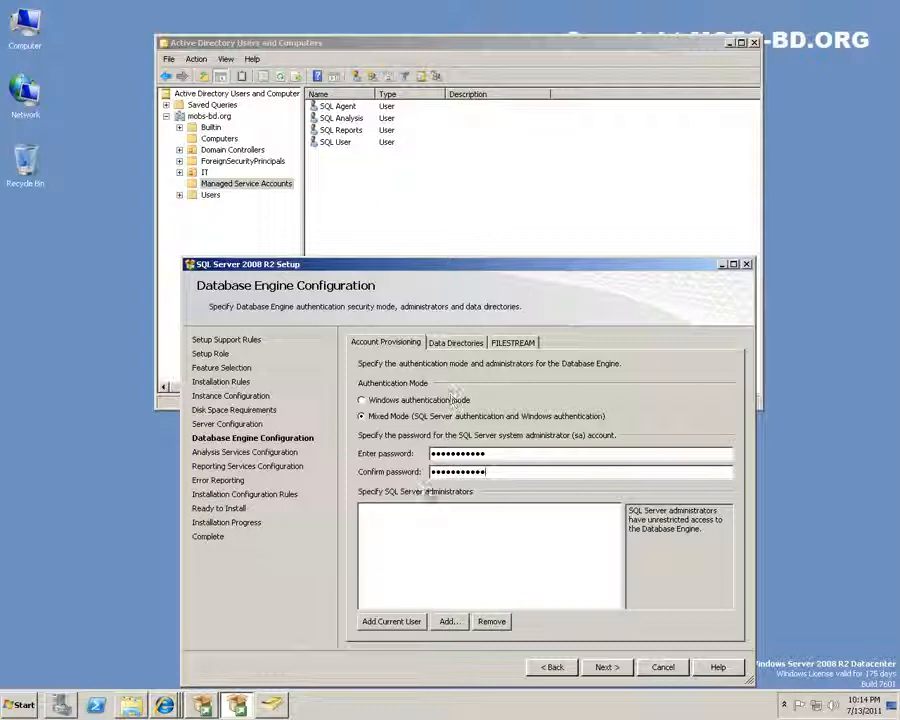
click(391, 622)
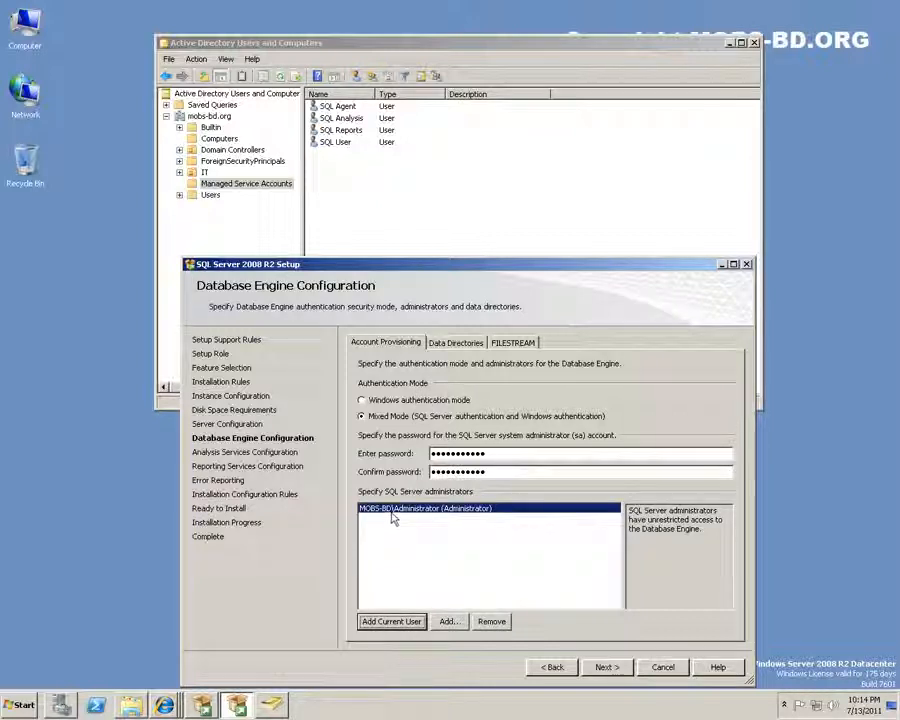
click(613, 670)
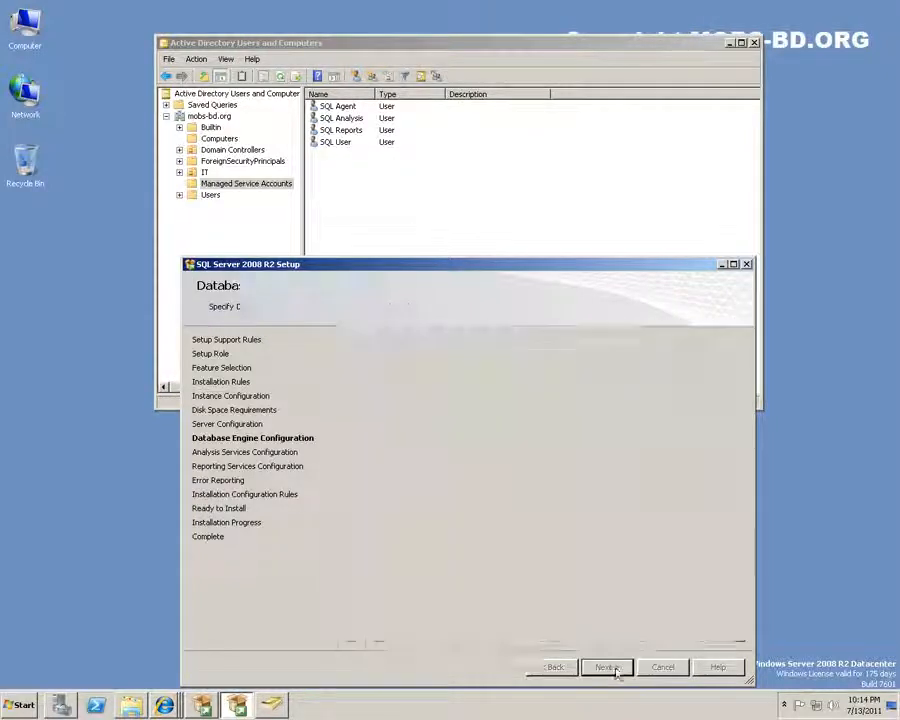
click(545, 665)
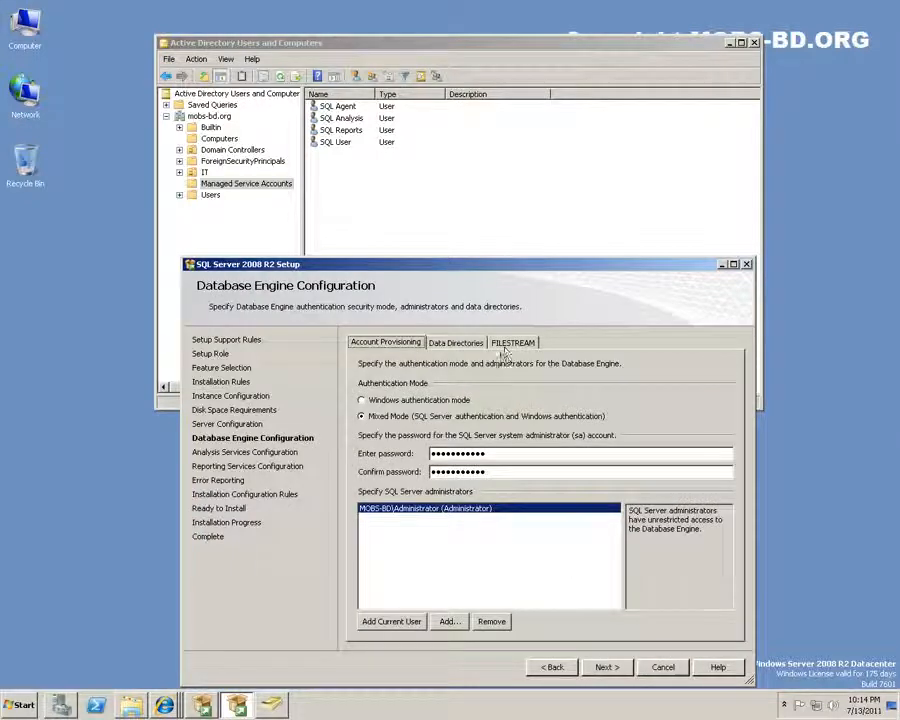
Review the Data Directories and FILESTREAM tabs, then add the current user as Analysis Services administrator
click(456, 343)
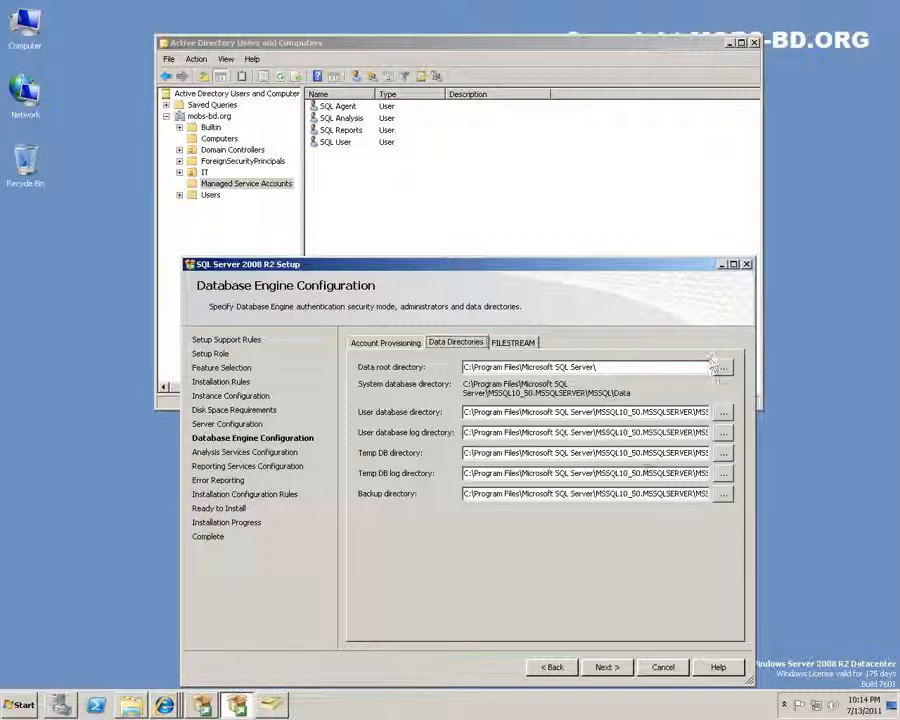
click(513, 342)
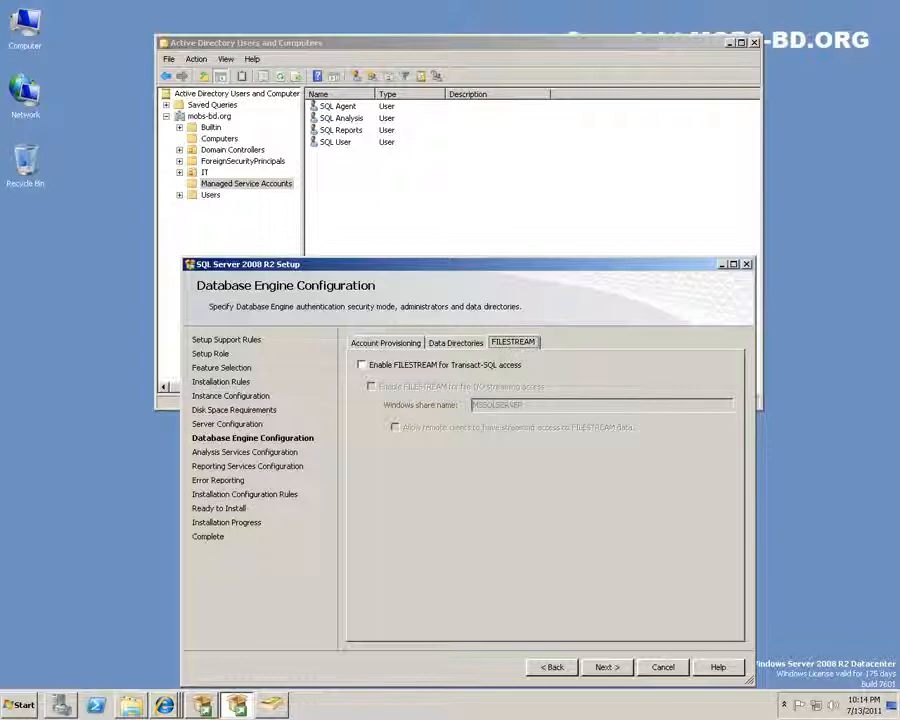
click(459, 343)
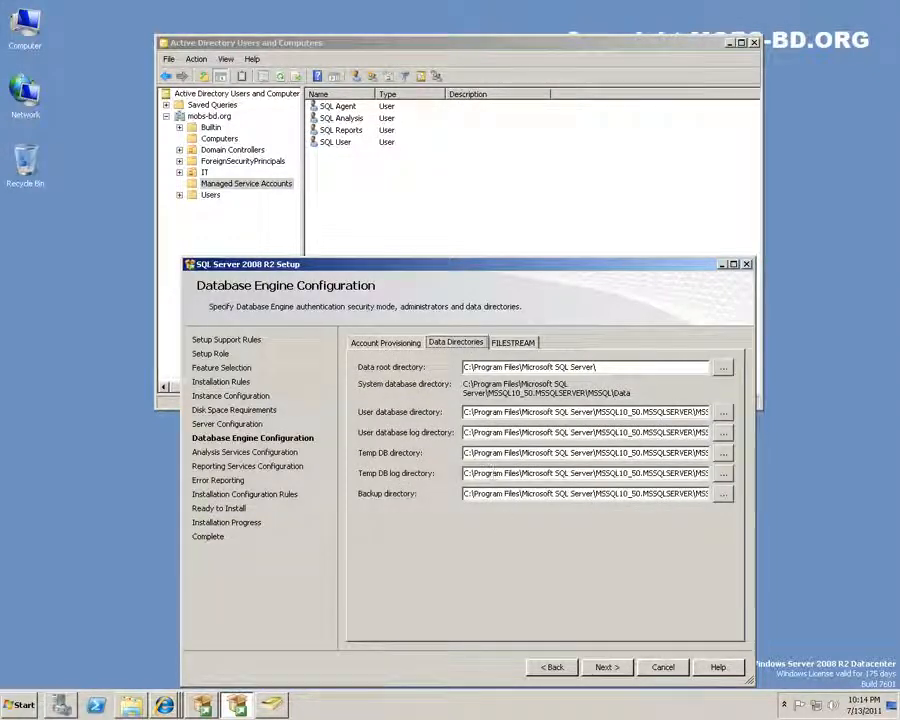
click(385, 343)
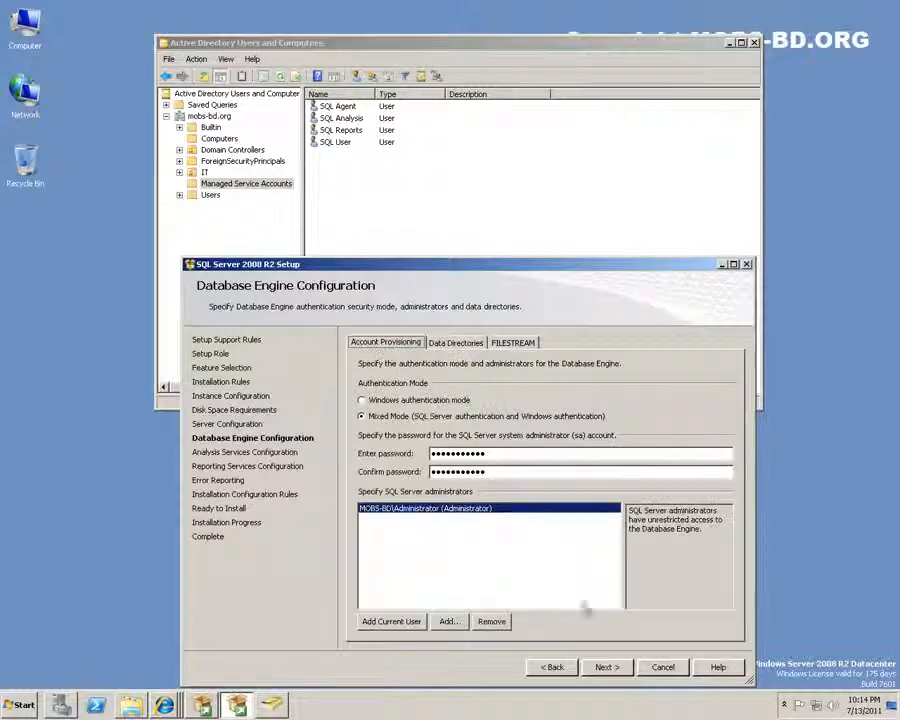
click(604, 667)
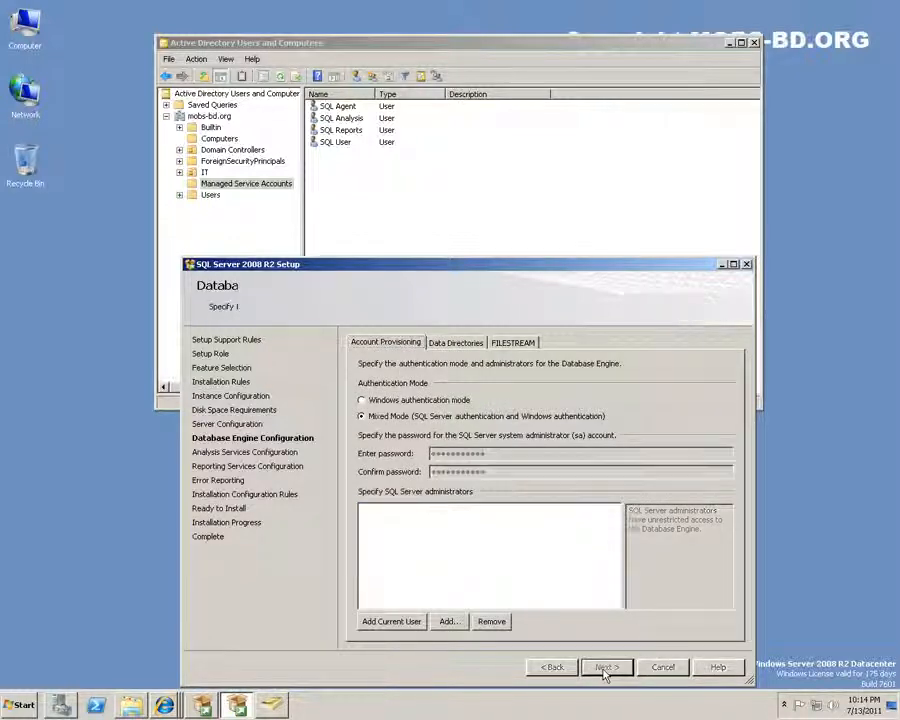
click(388, 623)
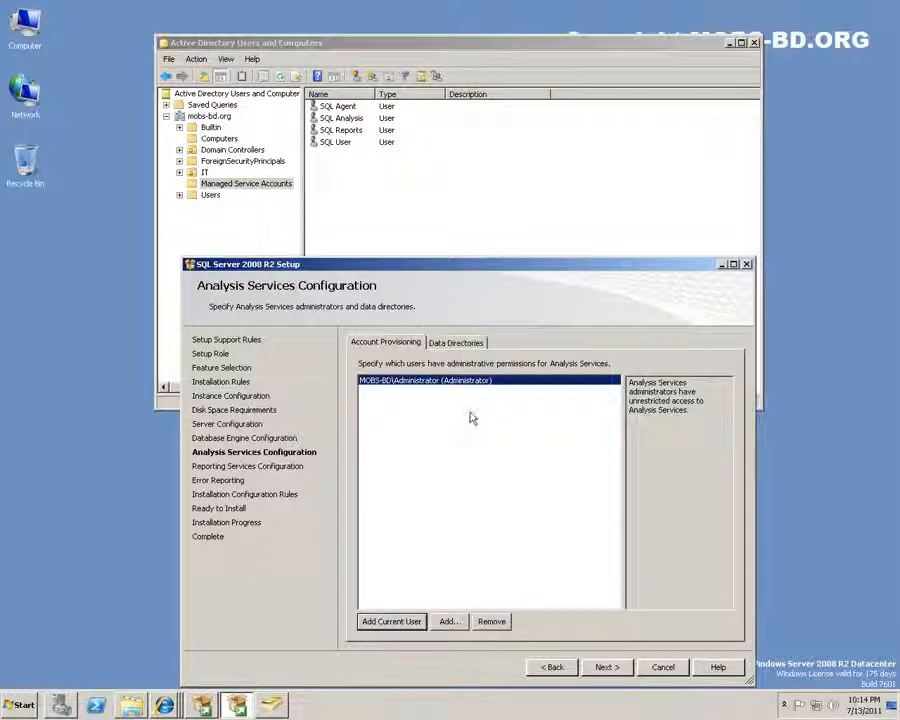
Check the Analysis Services data directory paths, then advance to Reporting Services Configuration
click(662, 391)
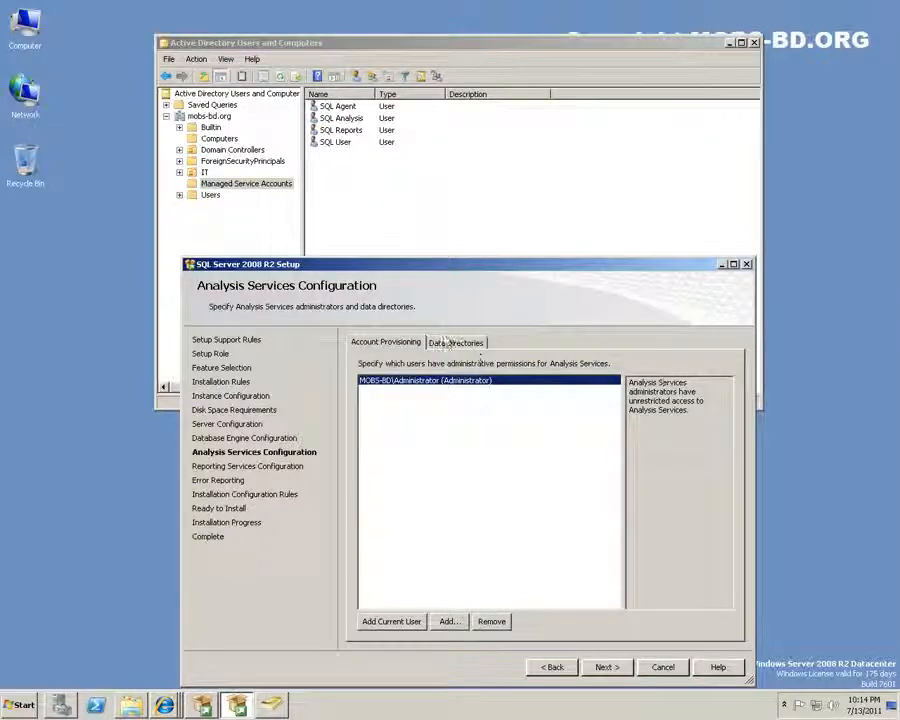
click(455, 342)
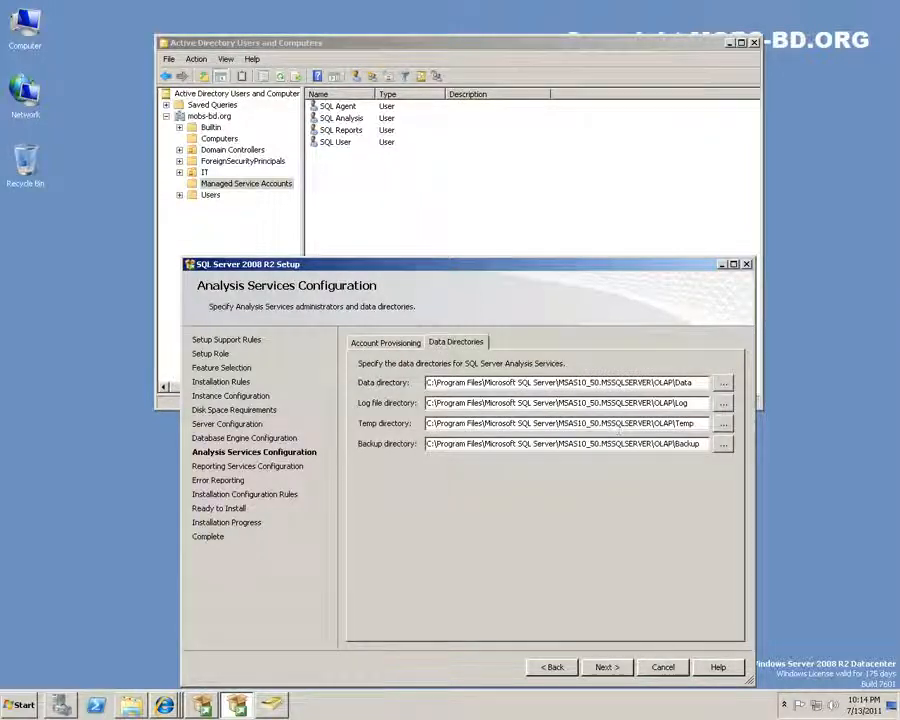
click(384, 343)
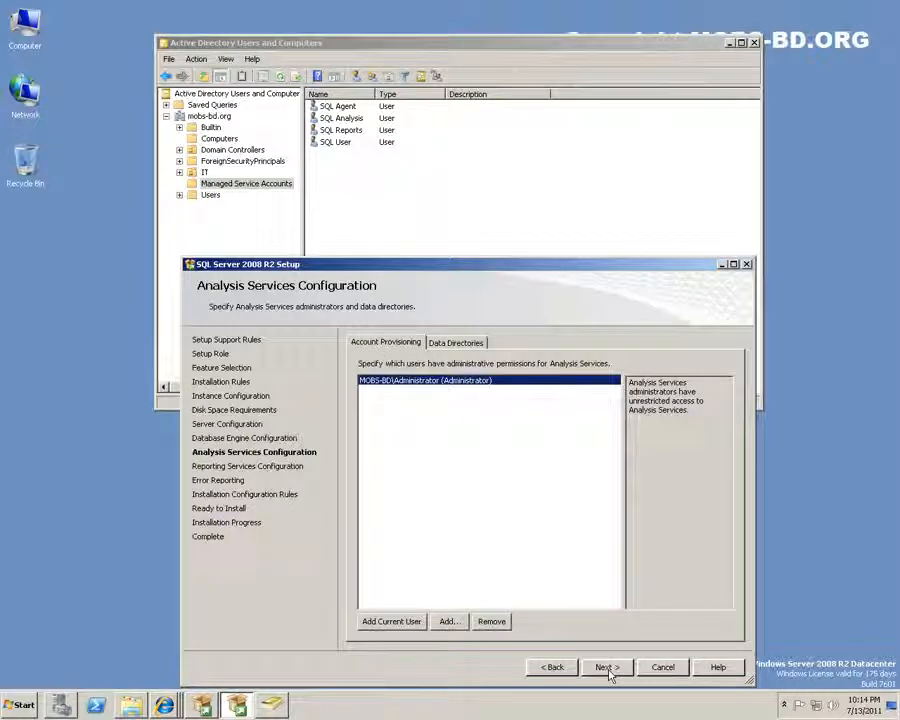
click(456, 343)
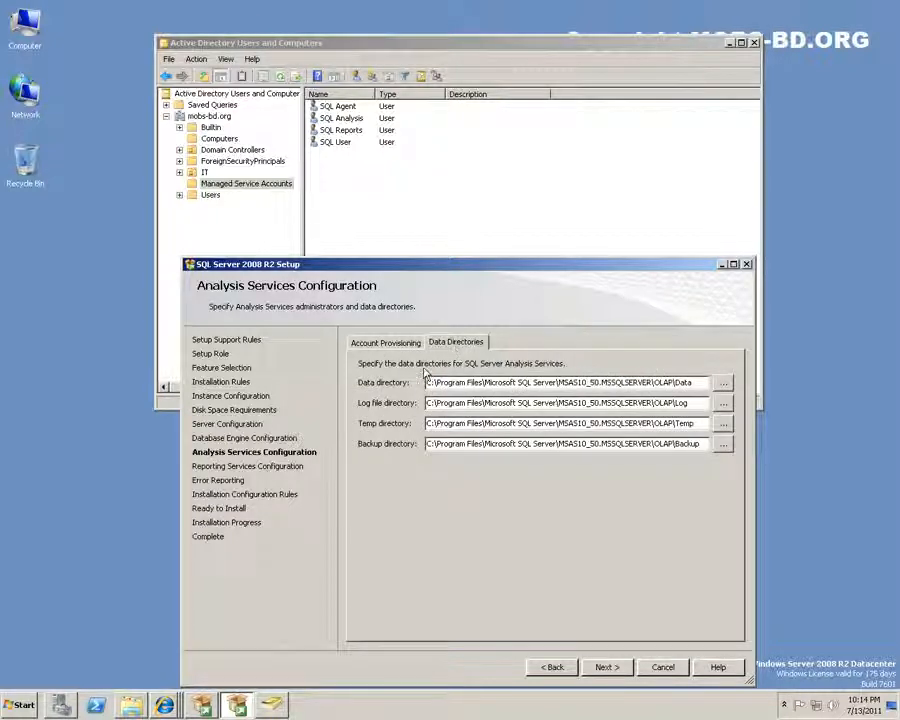
click(411, 347)
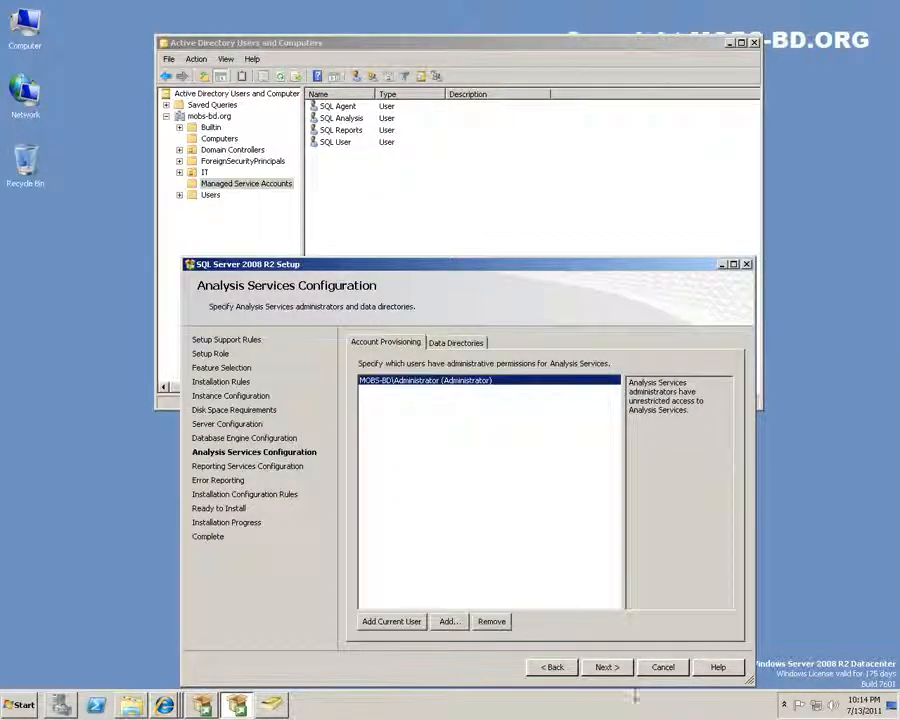
click(607, 667)
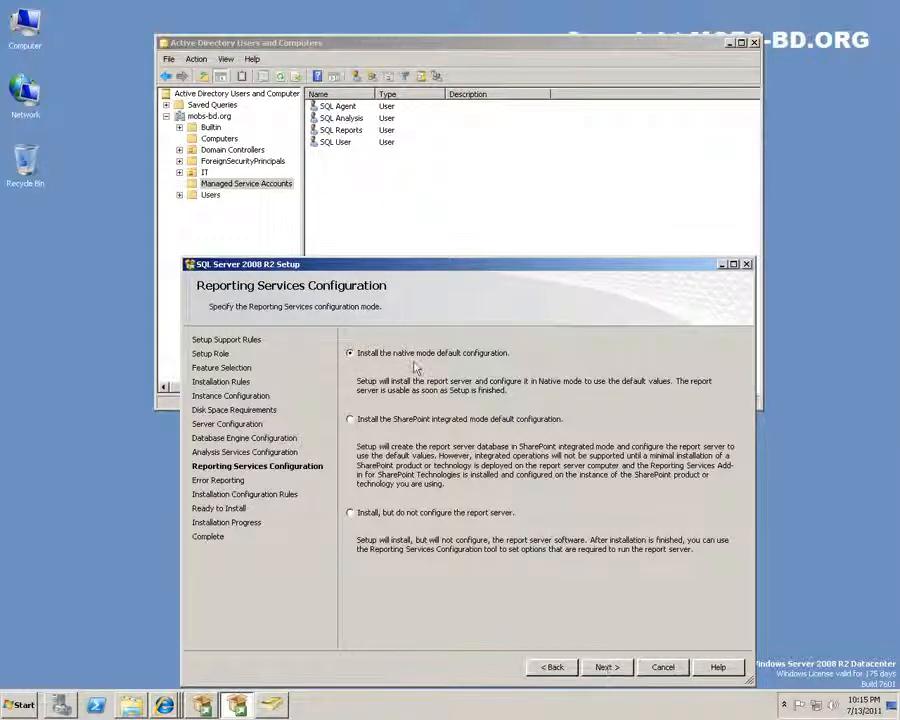
Pass Error Reporting and the configuration rules (6 passed, 2 skipped) to reach Ready to Install
click(607, 667)
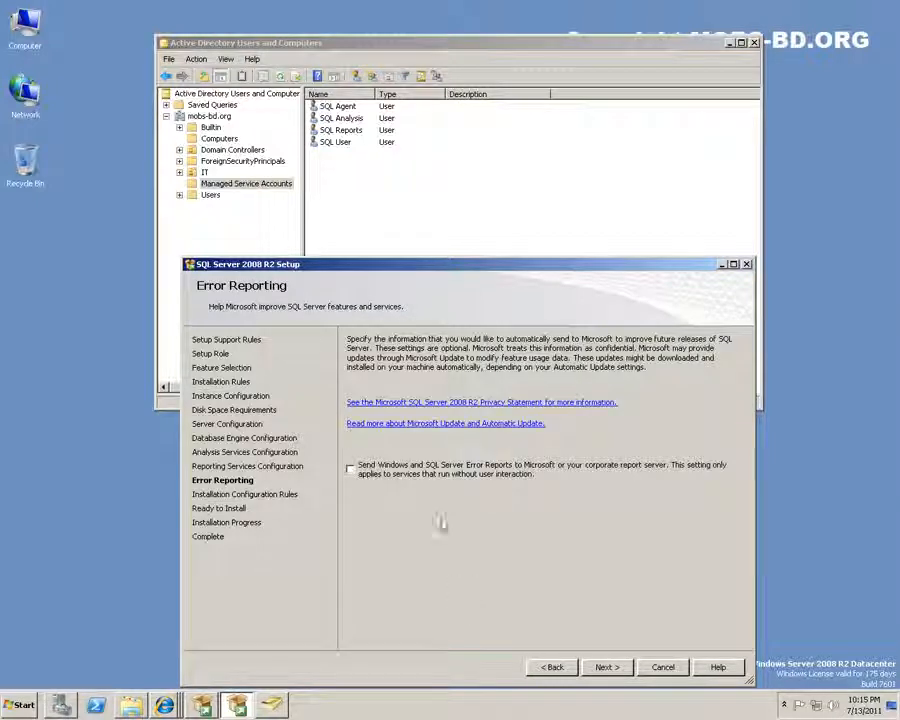
click(607, 667)
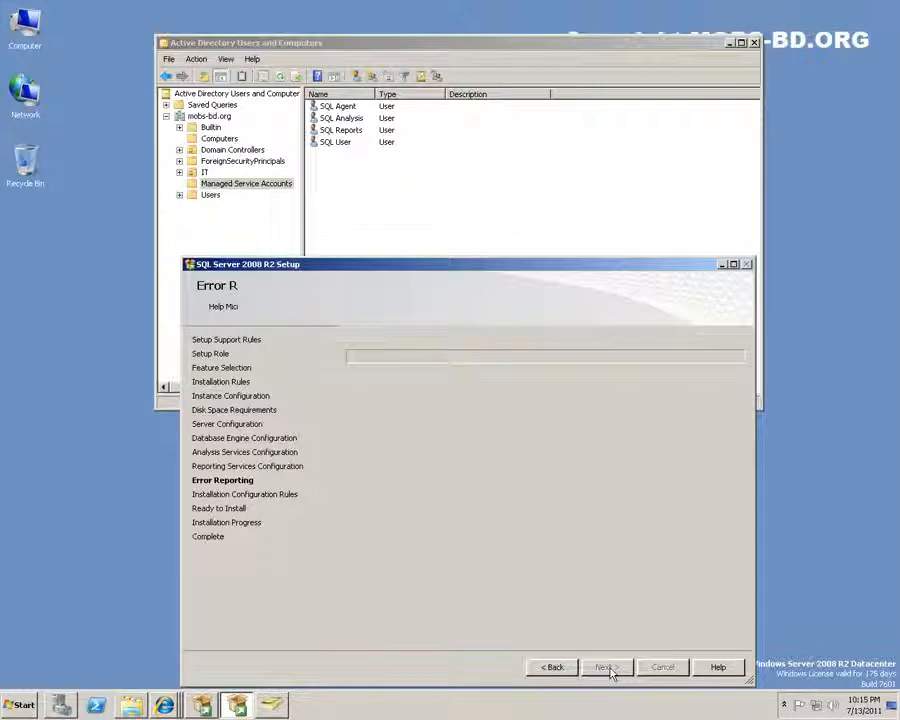
click(378, 378)
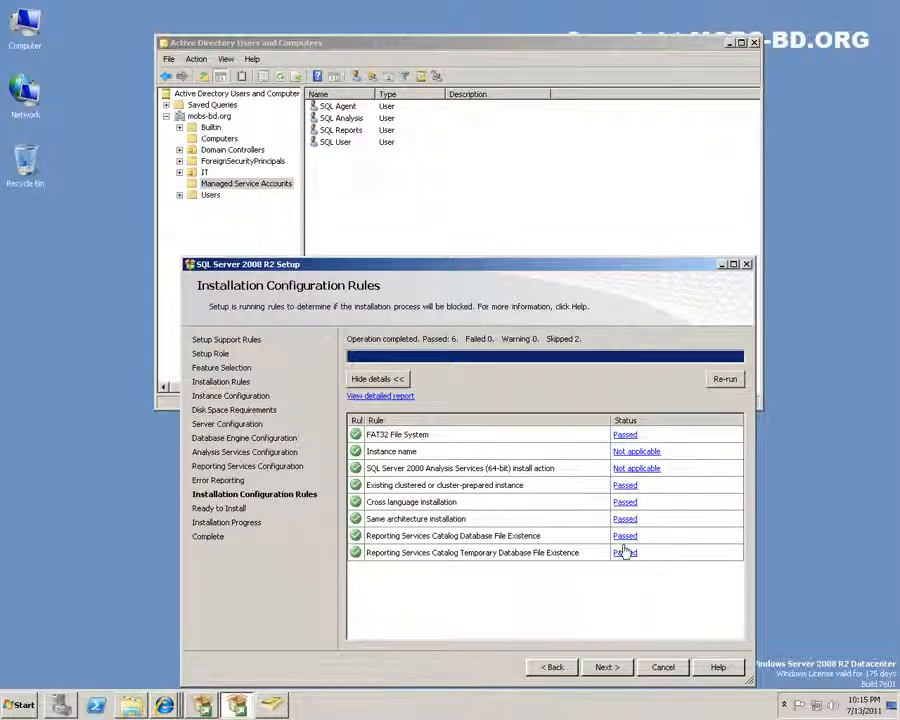
click(607, 667)
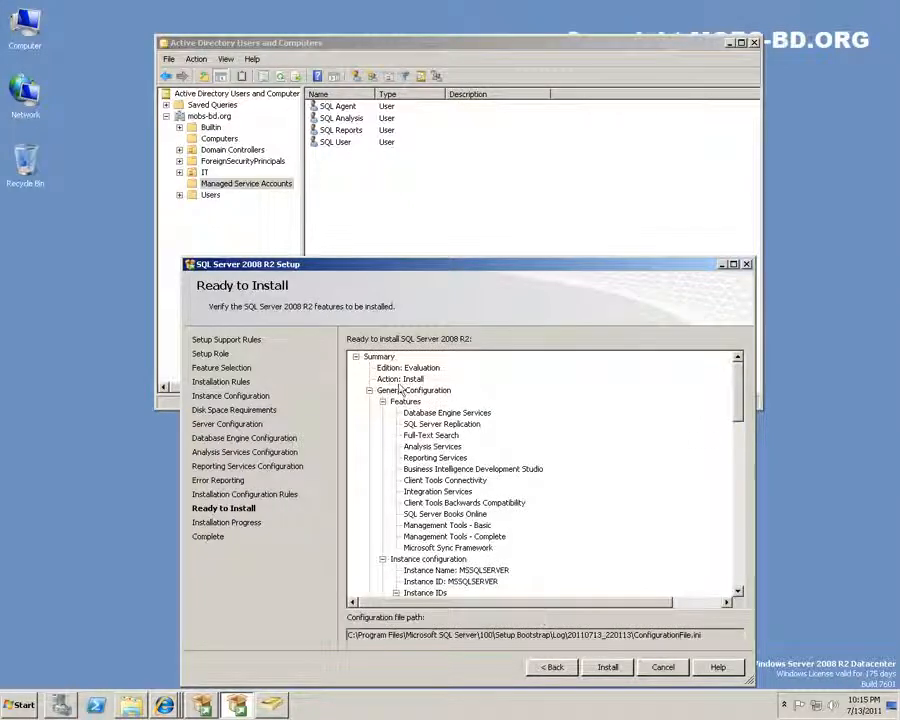
Scroll through the Ready to Install summary and start the SQL Server installation
mouse_move(742, 376)
mouse_down()
mouse_move(745, 575)
mouse_move(744, 450)
mouse_move(730, 364)
mouse_up()
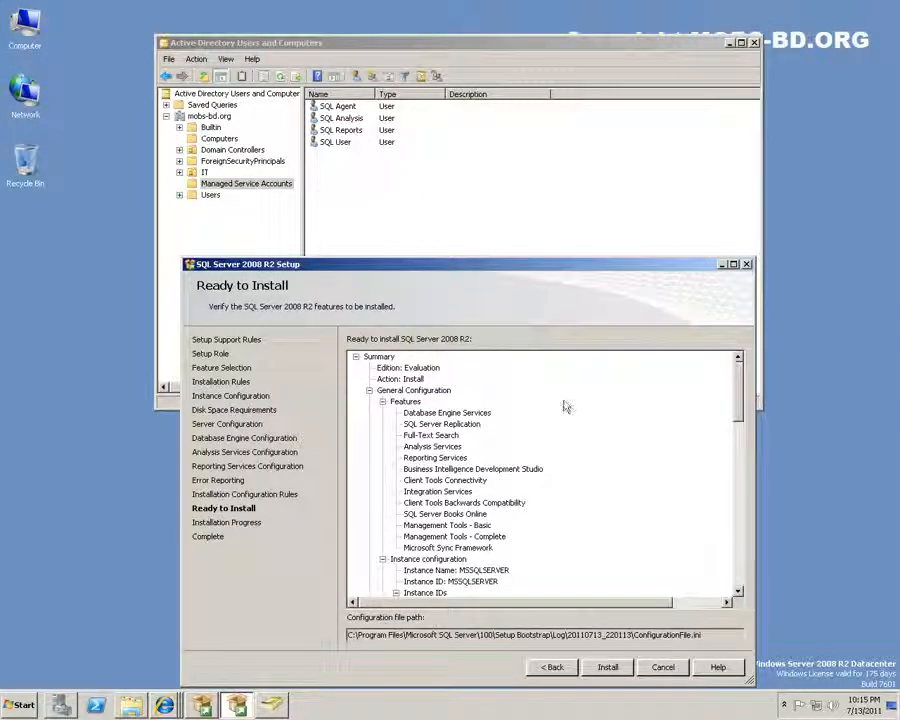
mouse_move(740, 362)
mouse_down()
mouse_move(747, 540)
mouse_move(739, 380)
mouse_up()
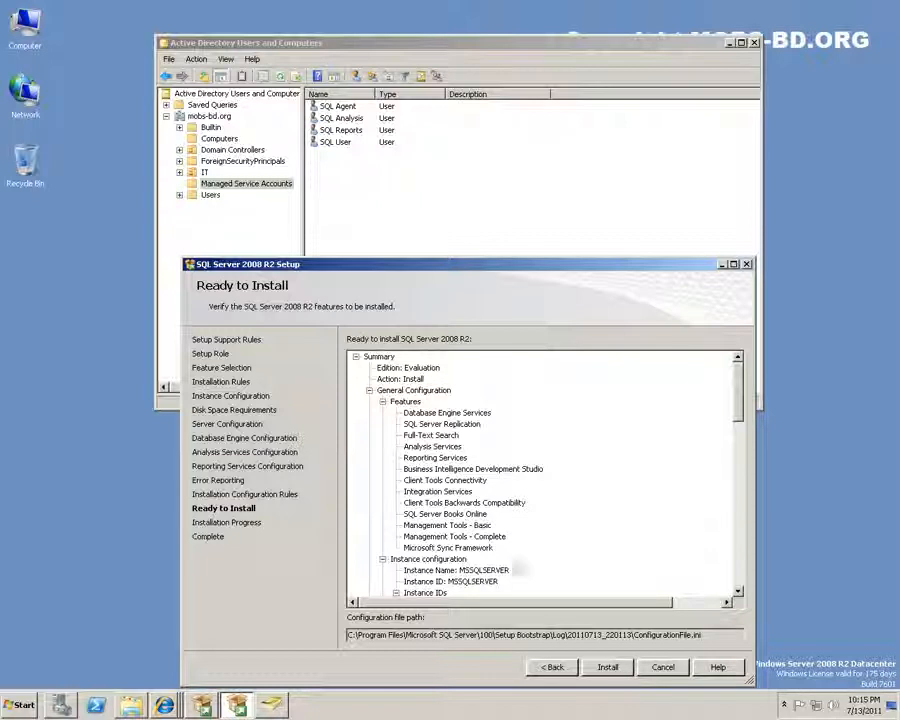
click(607, 667)
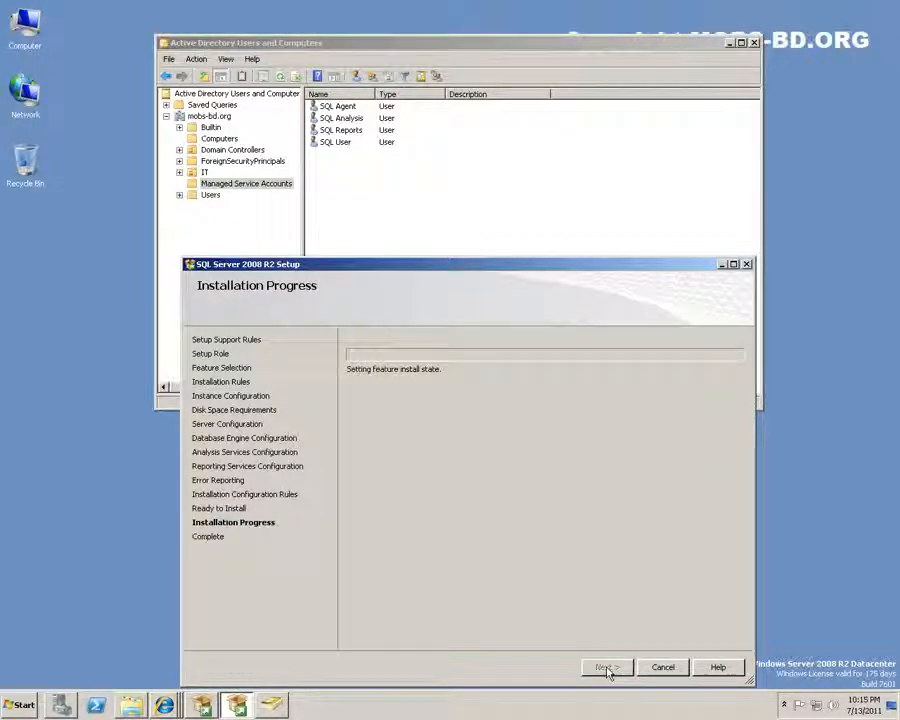
Close Active Directory Users and Computers, bring Setup forward, and bring up the Start menu
click(754, 43)
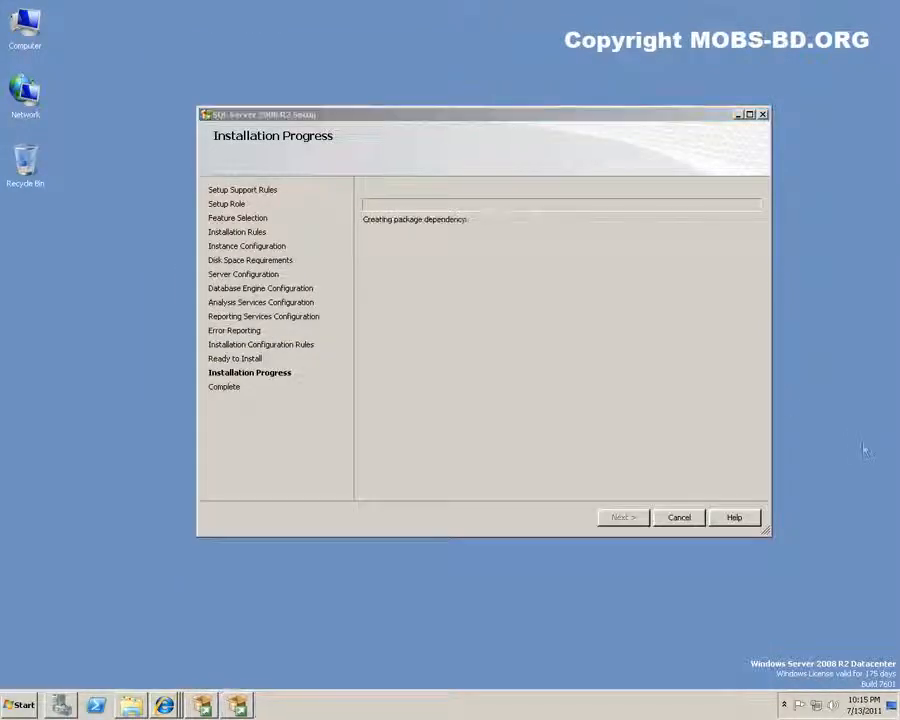
click(413, 111)
click(18, 706)
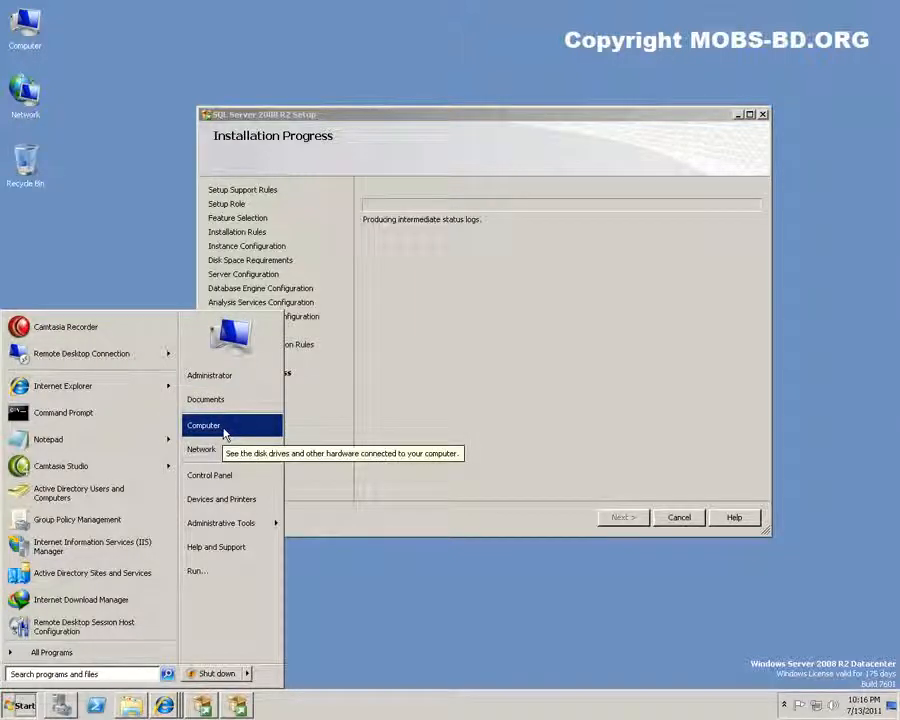
Open Control Panel from the Start menu, then minimise it to show setup progress
click(210, 475)
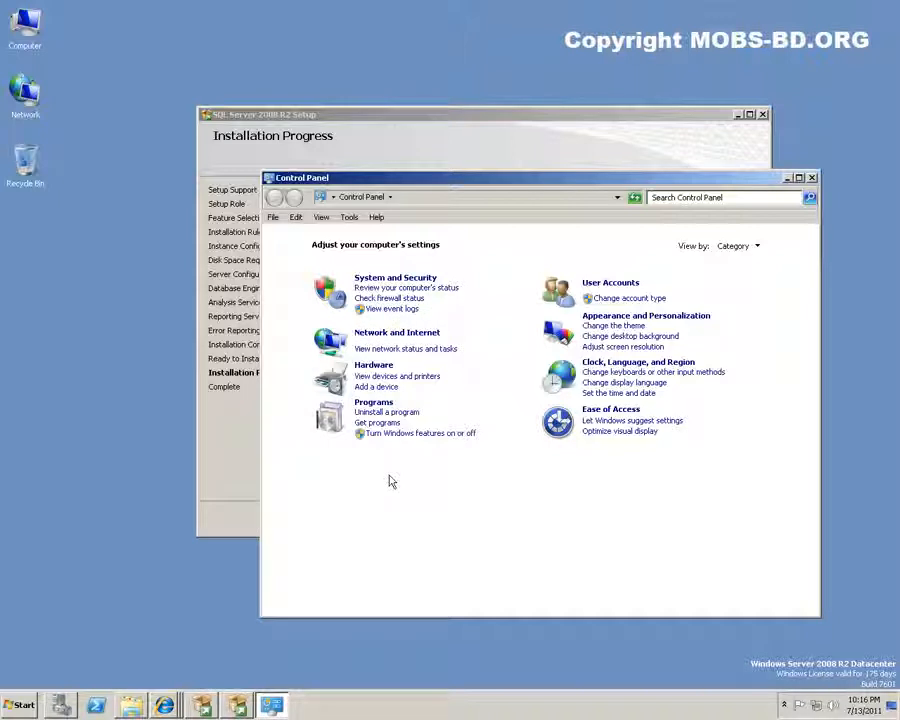
click(786, 178)
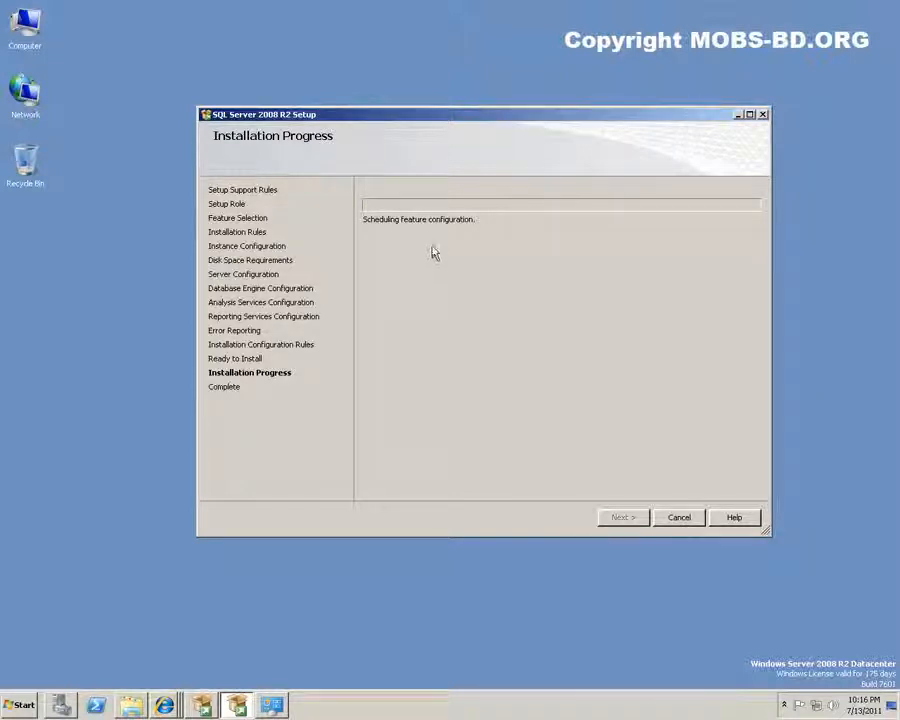
Move the Setup window lower and to the left while the installation completes
drag(482, 117, 440, 160)
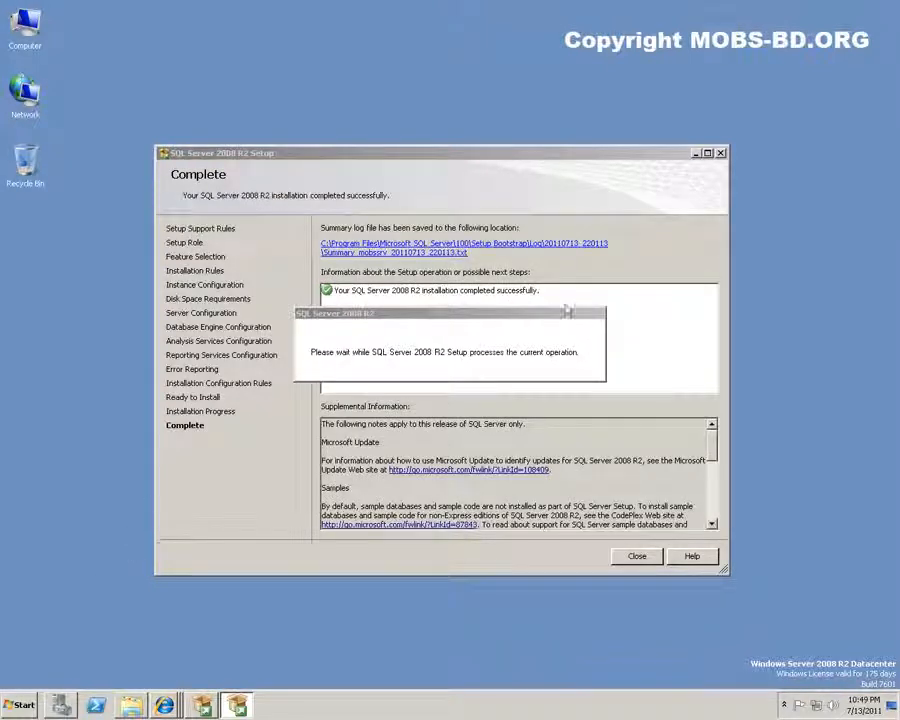
Browse the SQL Server 2008 R2 Start-menu folders (Analysis Services, Configuration Tools, Integration Services, Performance Tools), then move the Please wait notice aside
click(22, 708)
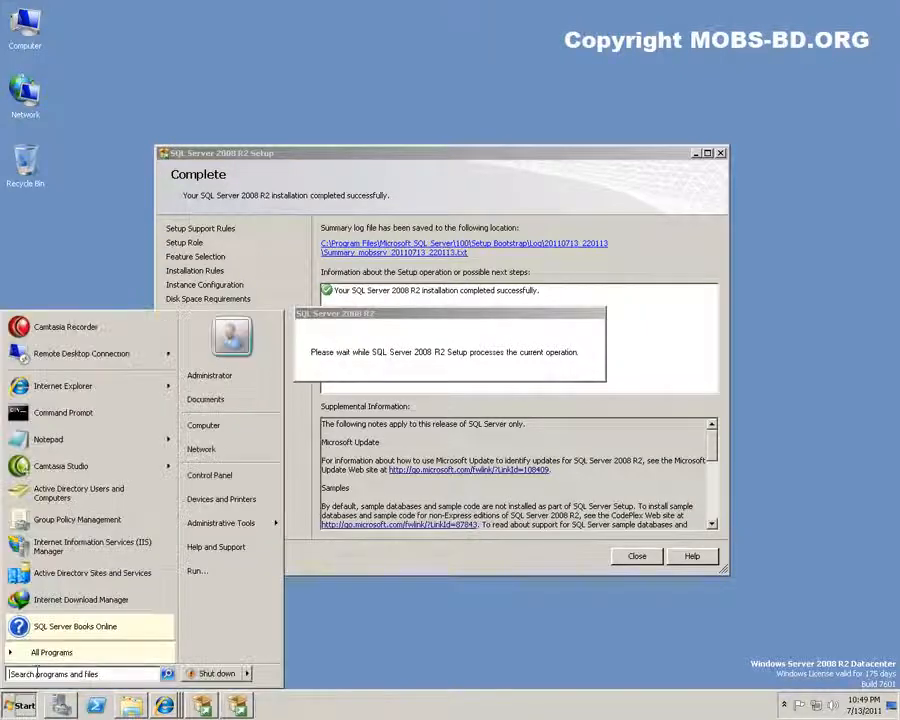
click(45, 653)
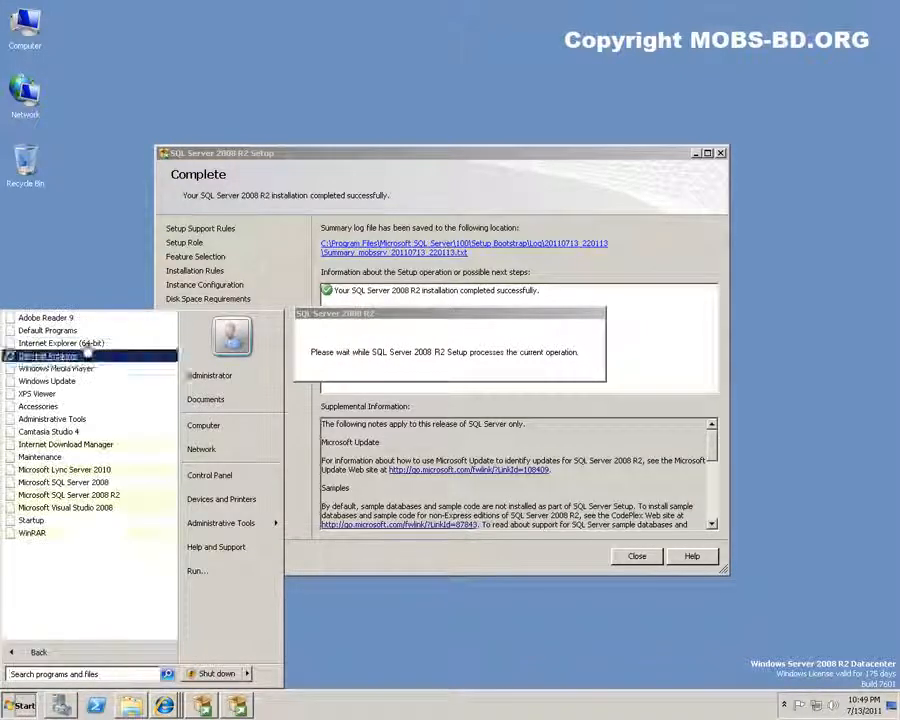
click(73, 494)
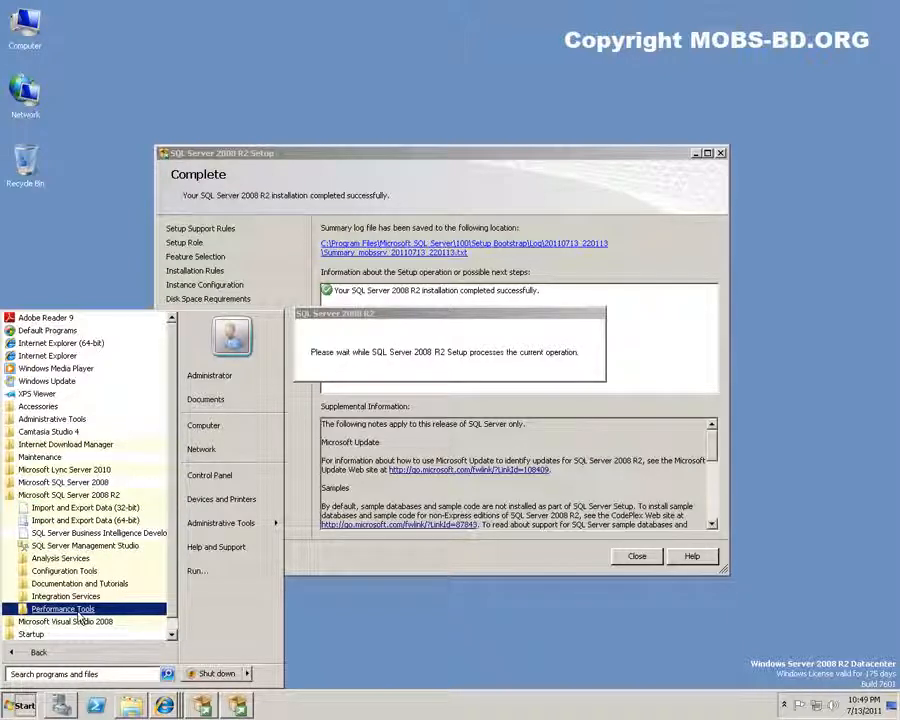
click(66, 558)
click(75, 584)
scroll(75, 576, down, 2)
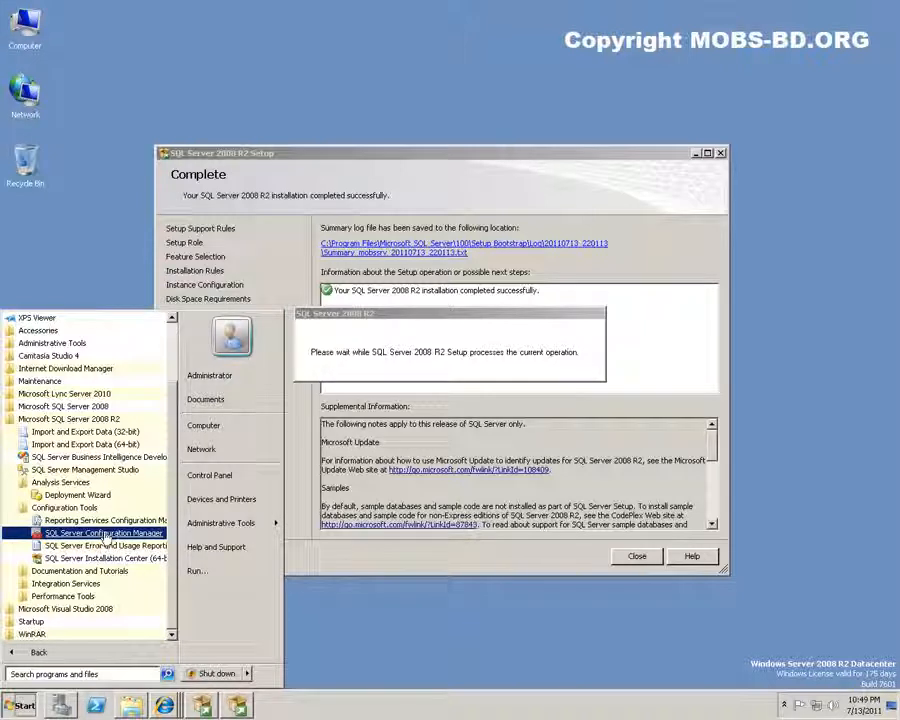
click(47, 585)
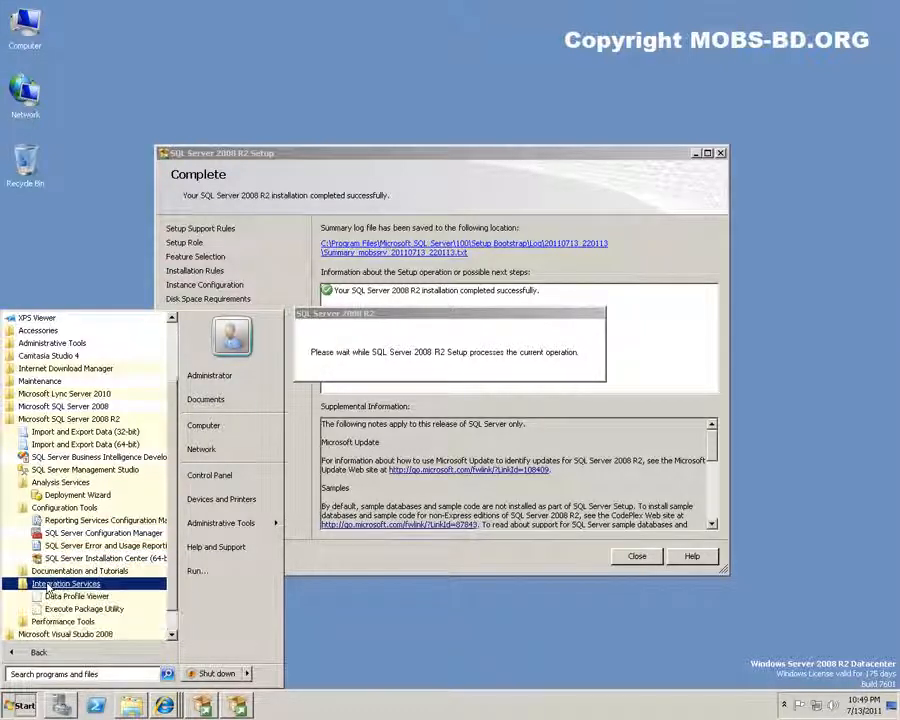
click(85, 622)
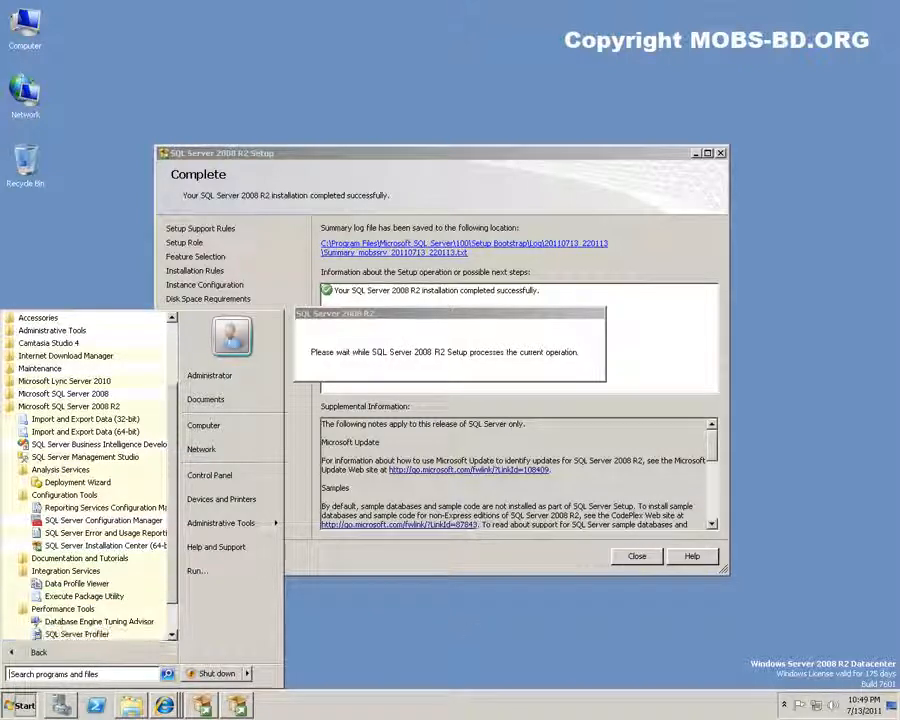
click(445, 322)
drag(445, 322, 446, 72)
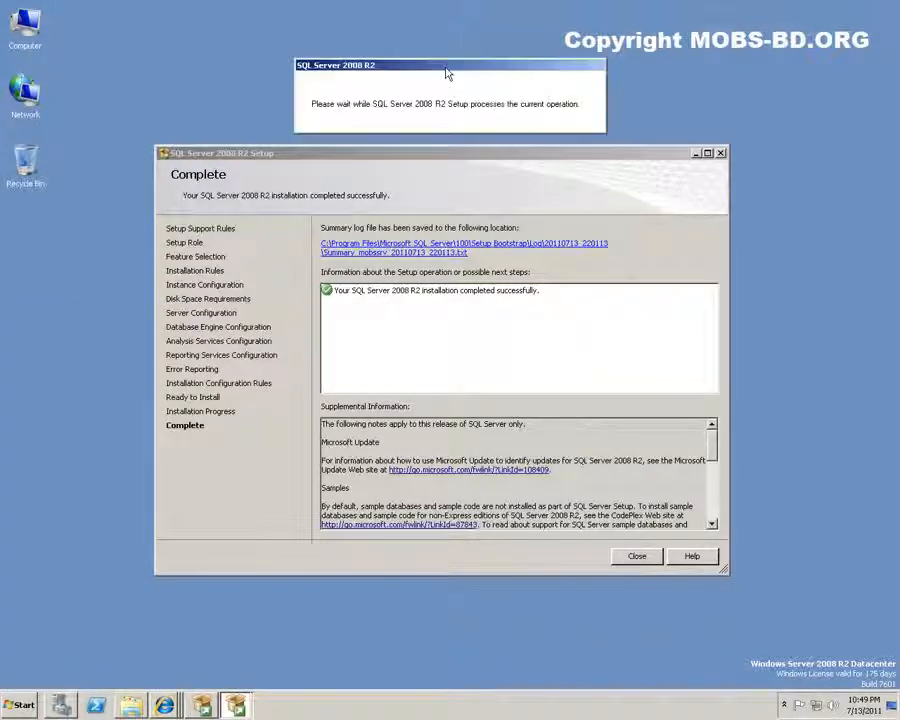
Close the completed SQL Server 2008 R2 Setup wizard
click(436, 160)
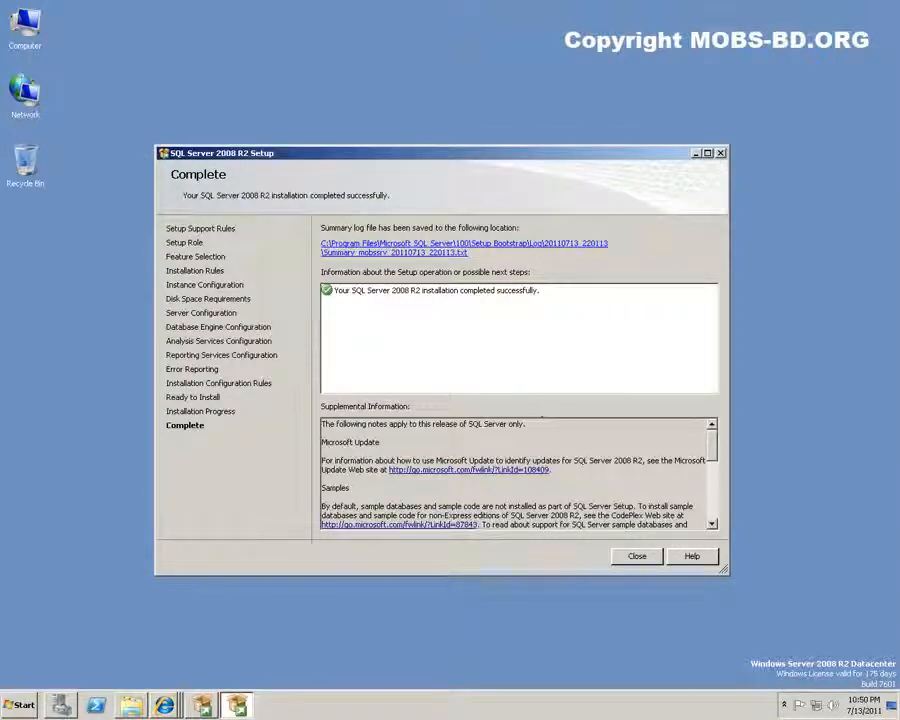
scroll(720, 467, down, 3)
drag(721, 466, 710, 426)
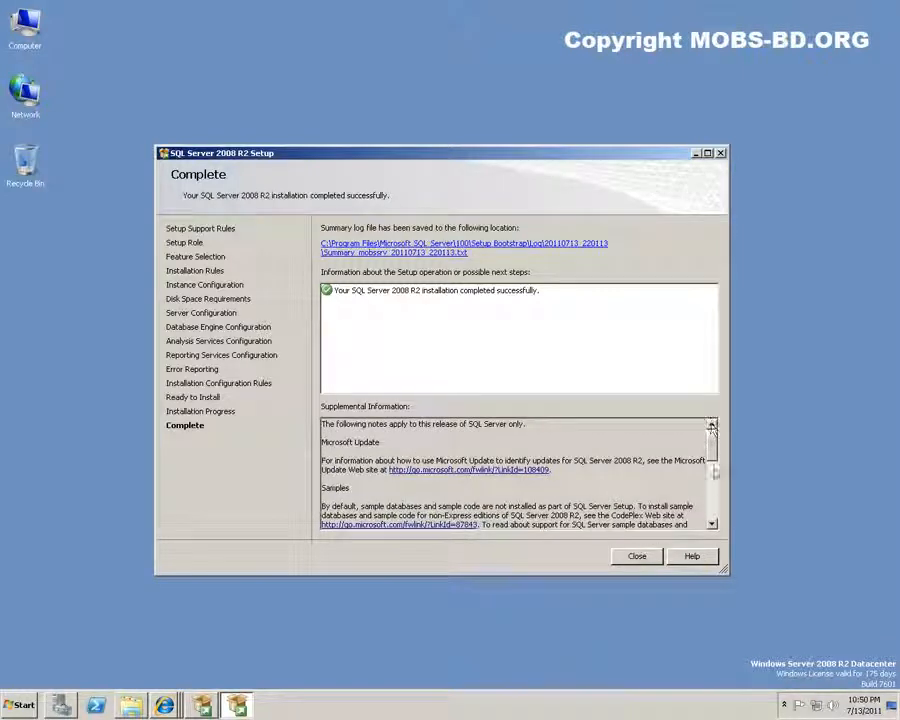
click(637, 557)
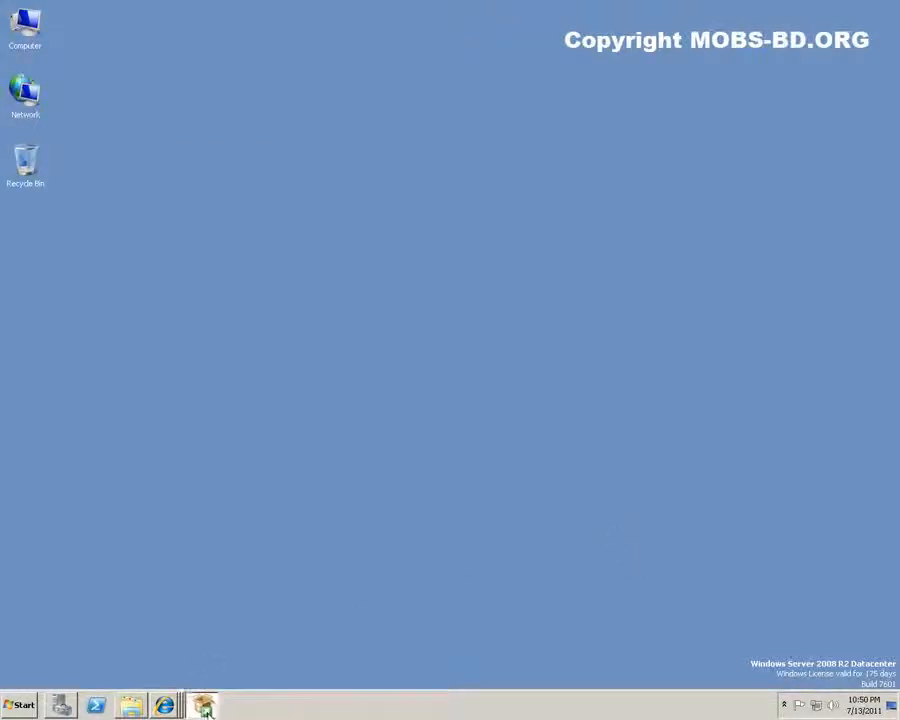
Bring back SQL Server Installation Center, view its Tools page, then close it
click(203, 707)
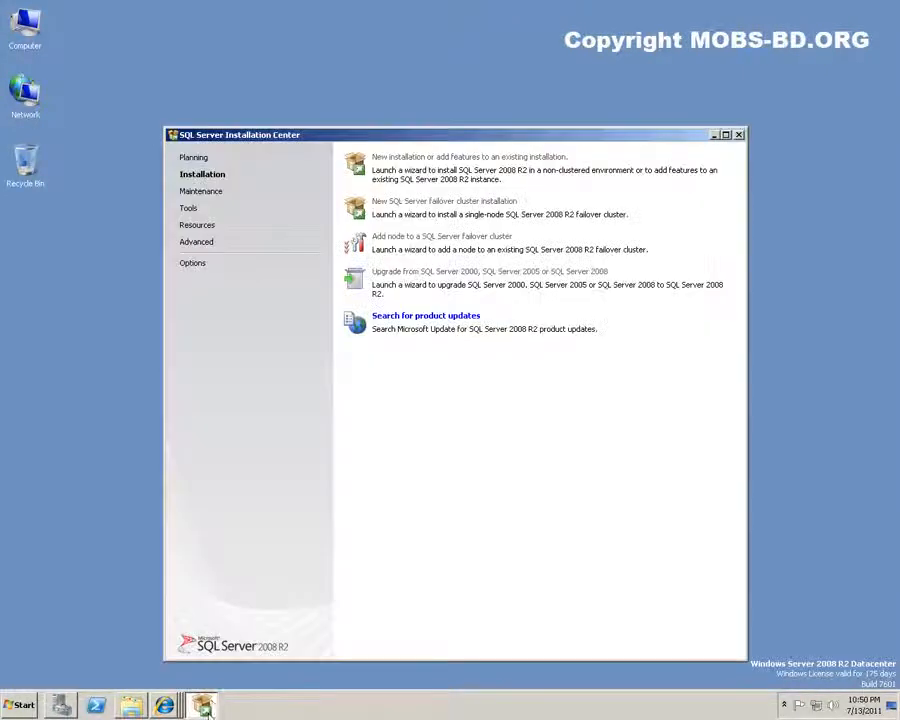
click(190, 210)
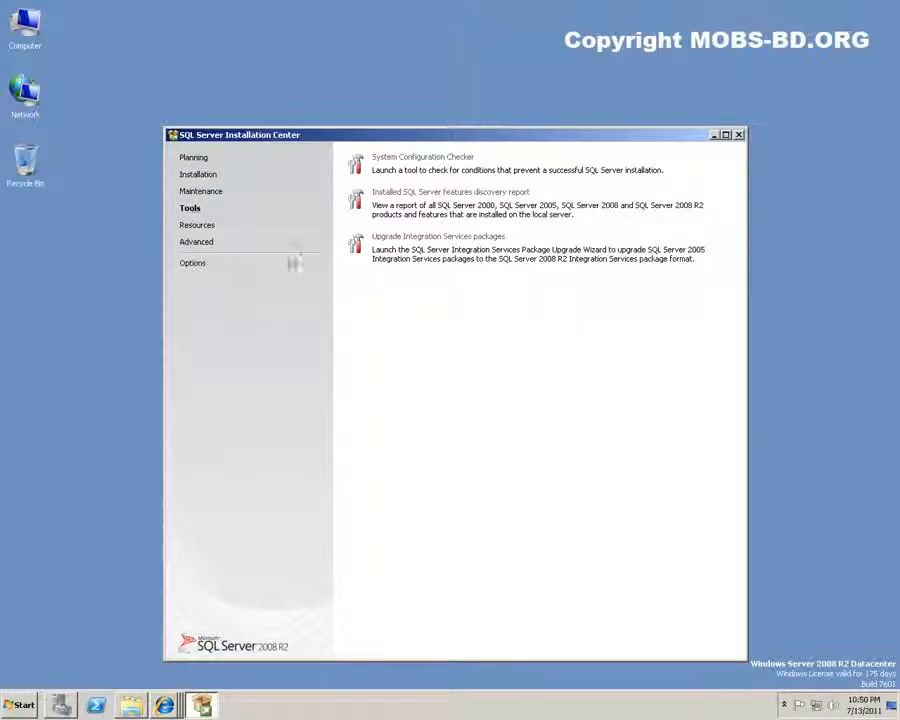
click(739, 136)
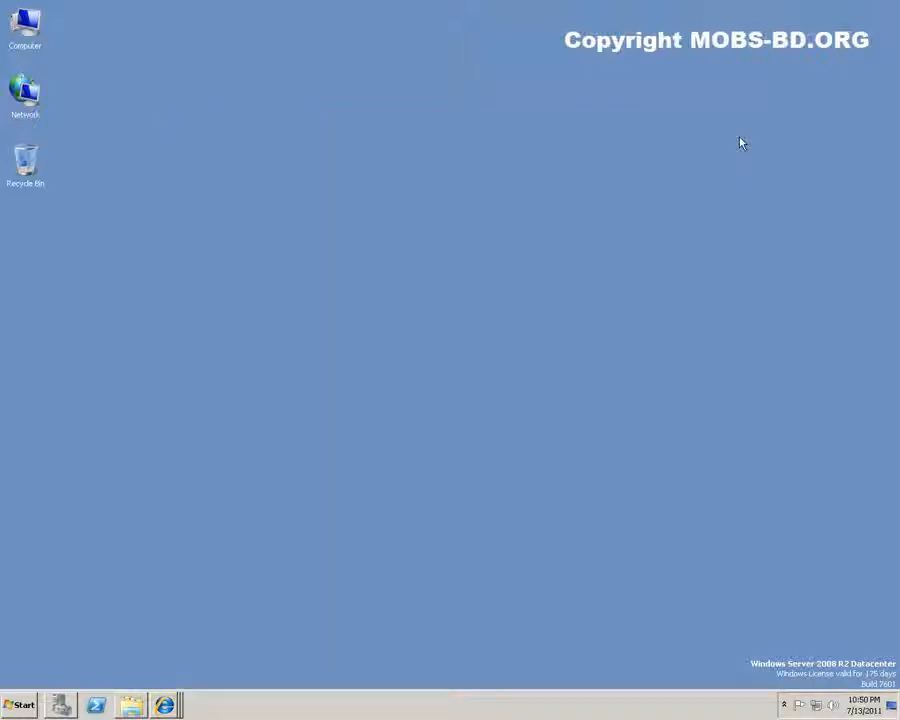
Launch SQL Server Configuration Manager from Microsoft SQL Server 2008 R2 > Configuration Tools
click(19, 708)
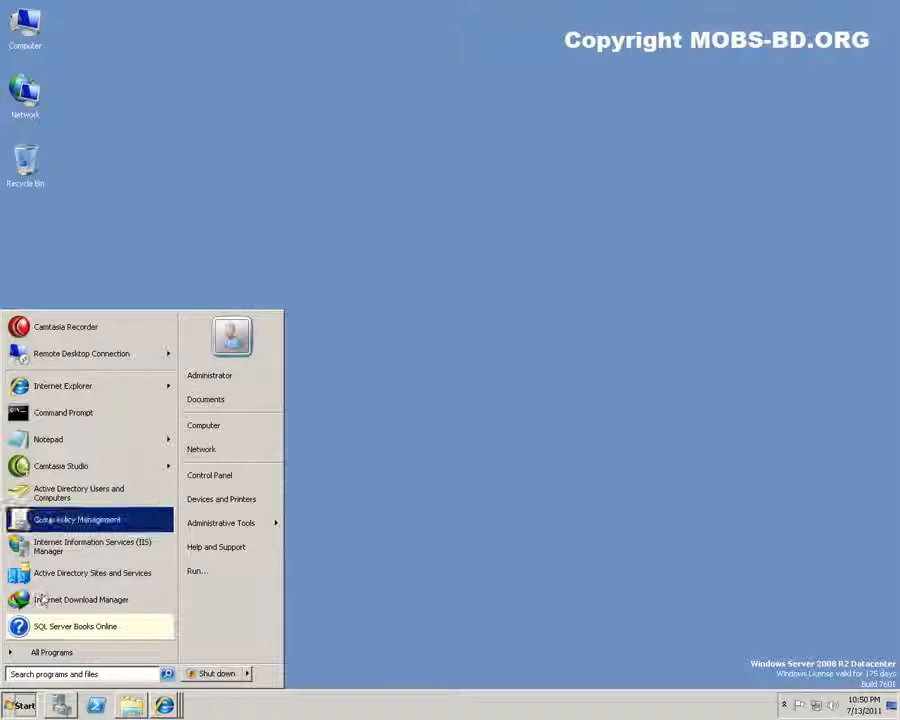
click(54, 652)
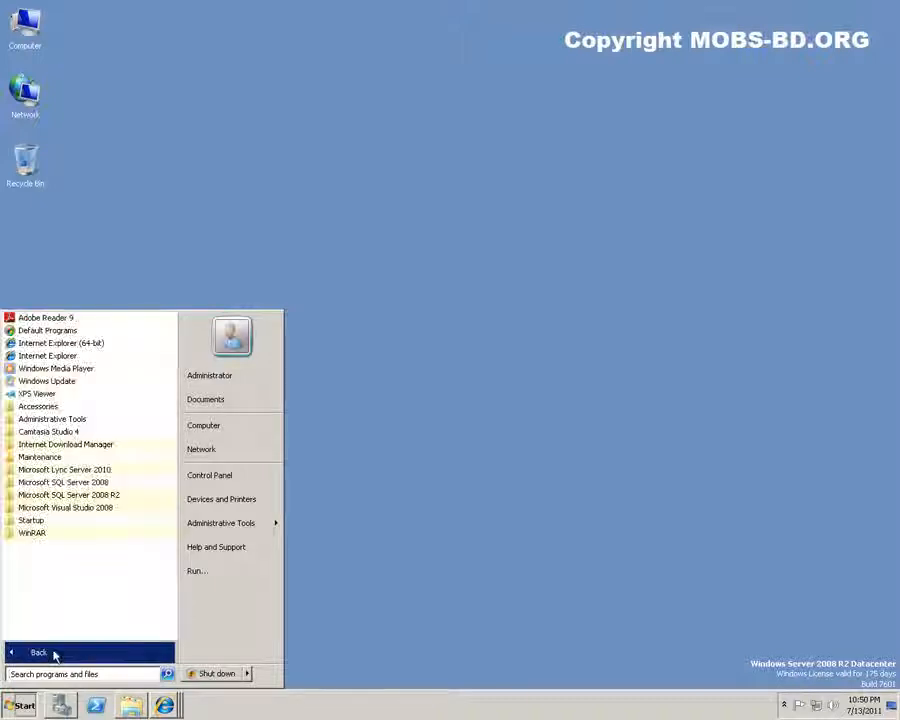
click(60, 494)
click(63, 572)
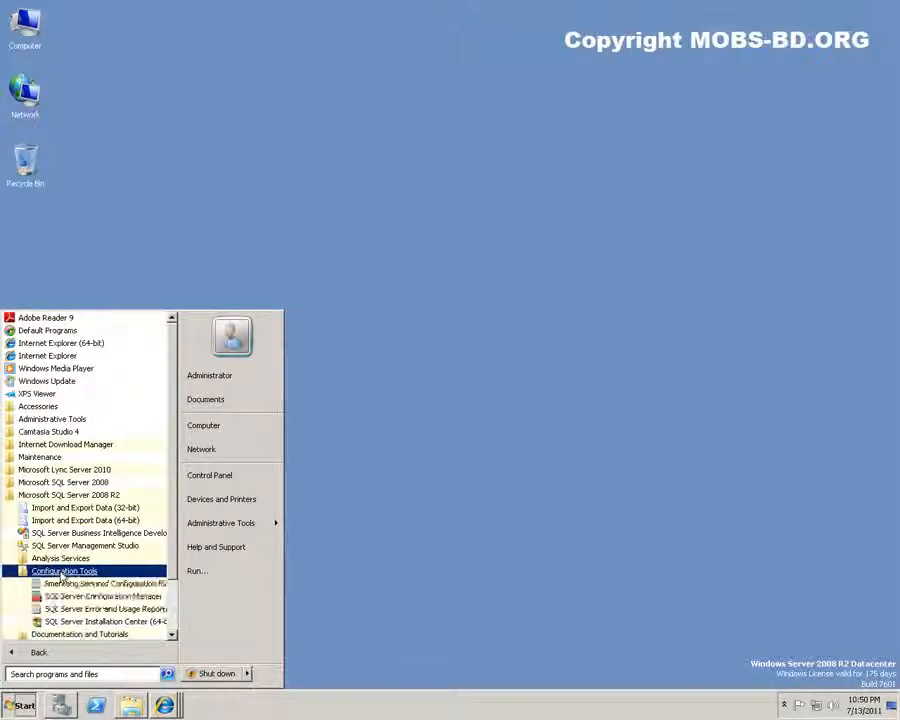
click(86, 598)
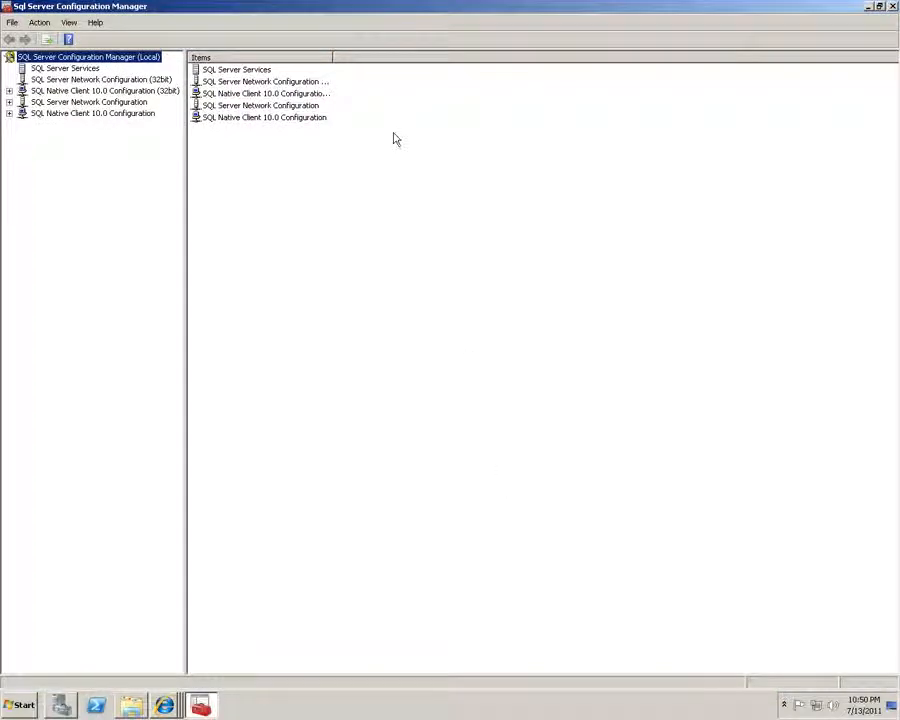
Change the SQL Full-text Filter Daemon Launcher start mode from Manual to Automatic, keeping Local Service logon
click(48, 69)
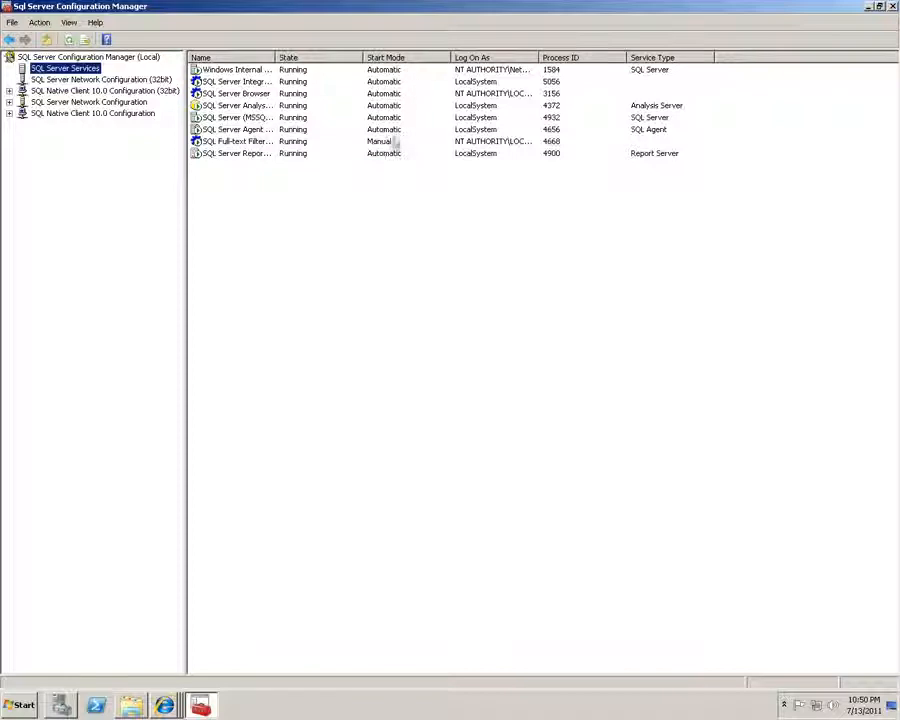
drag(275, 58, 340, 60)
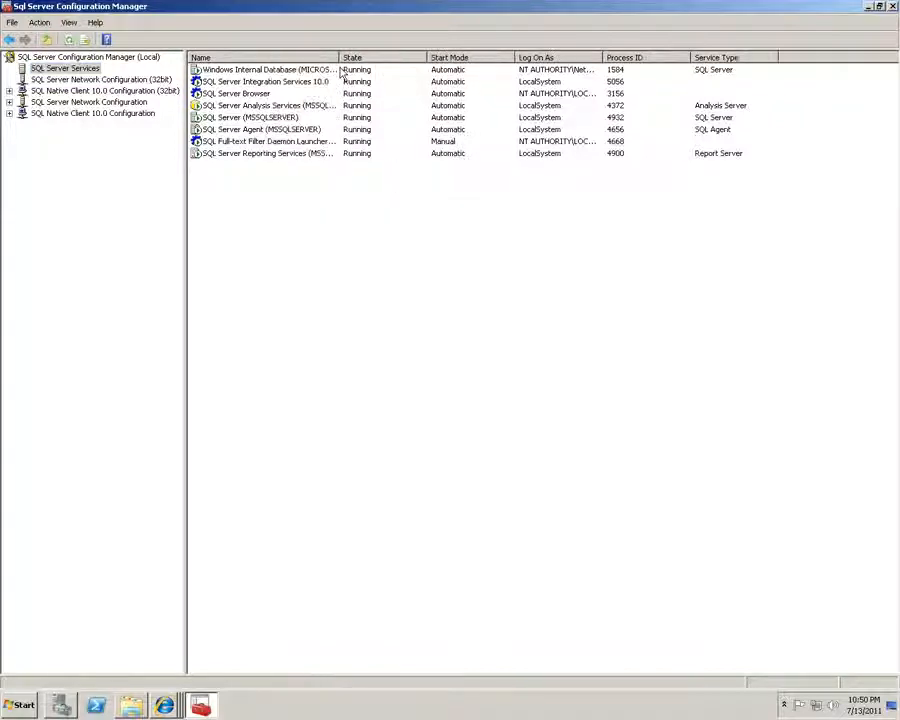
double_click(441, 141)
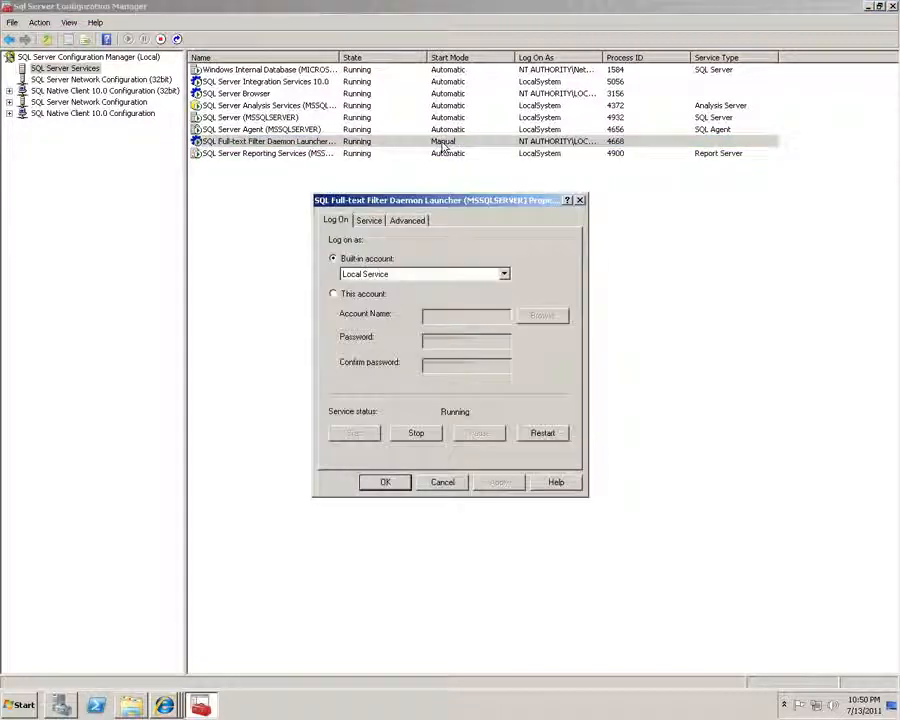
click(504, 274)
click(504, 274)
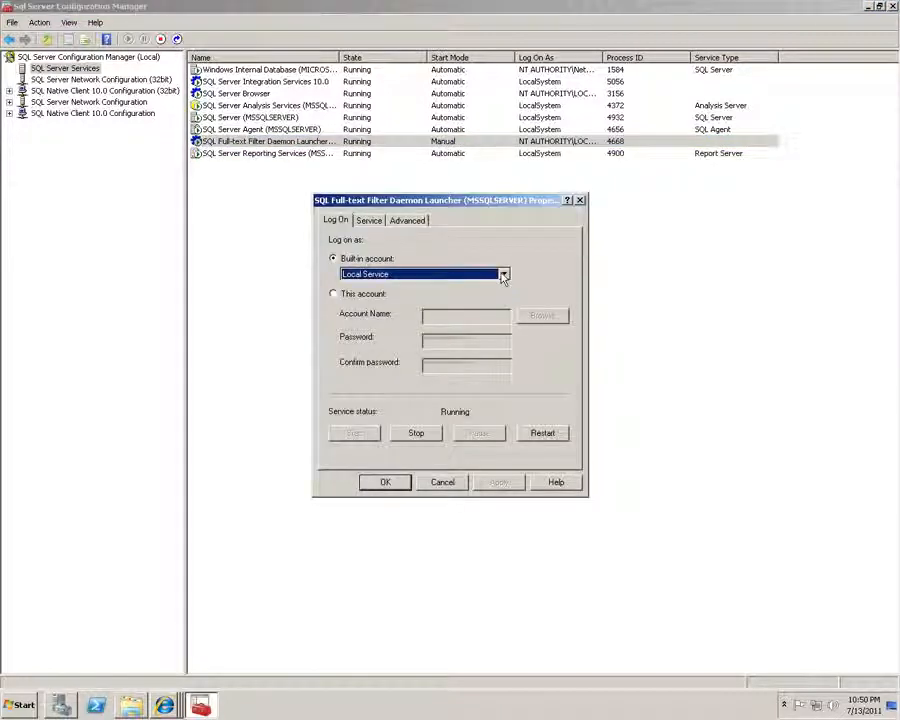
click(369, 221)
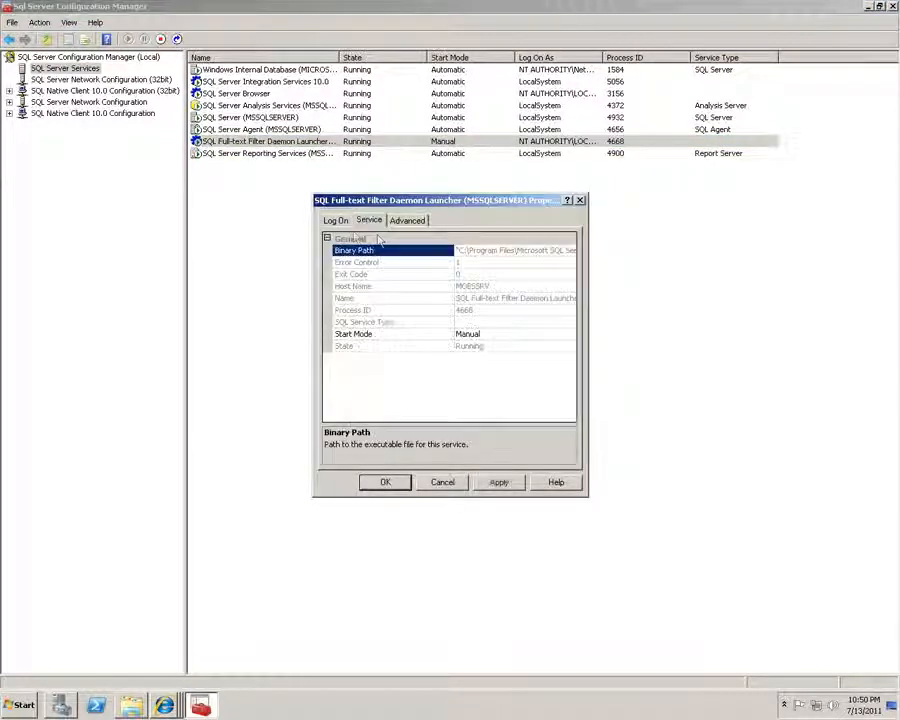
click(490, 334)
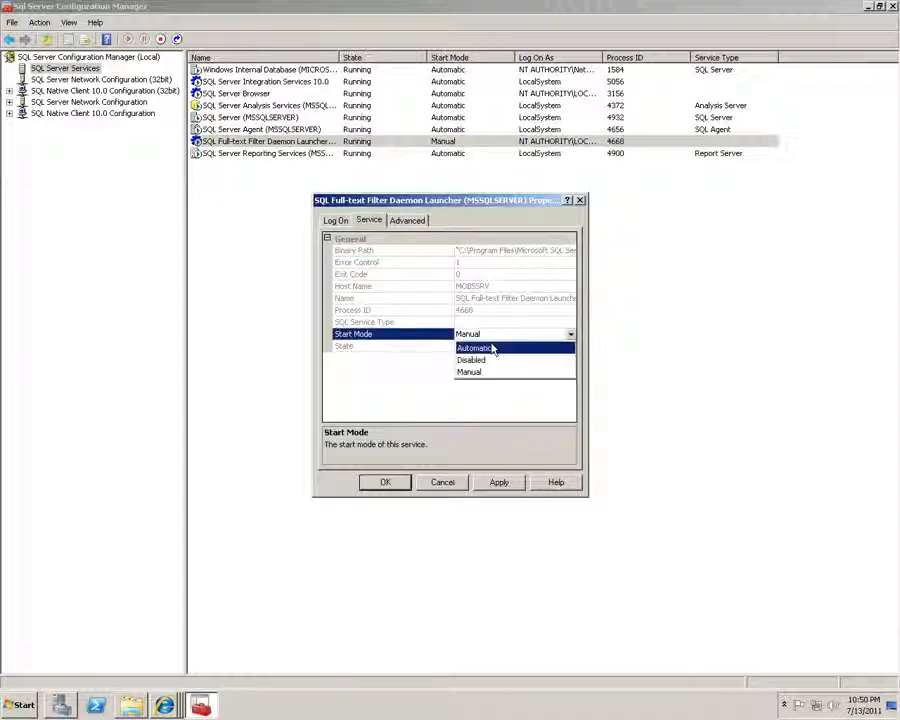
click(492, 347)
click(499, 482)
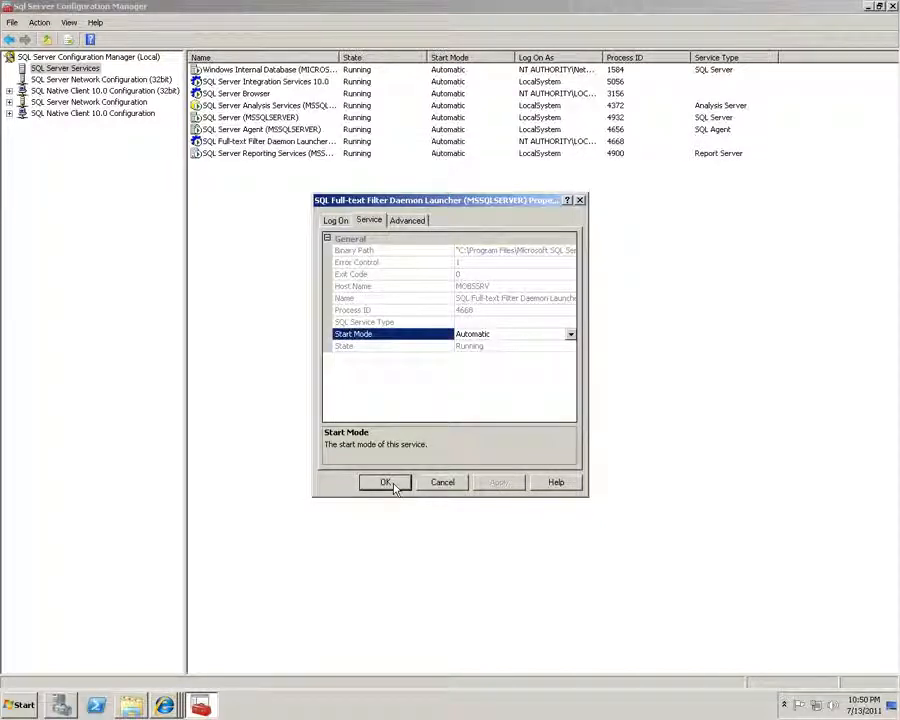
click(386, 483)
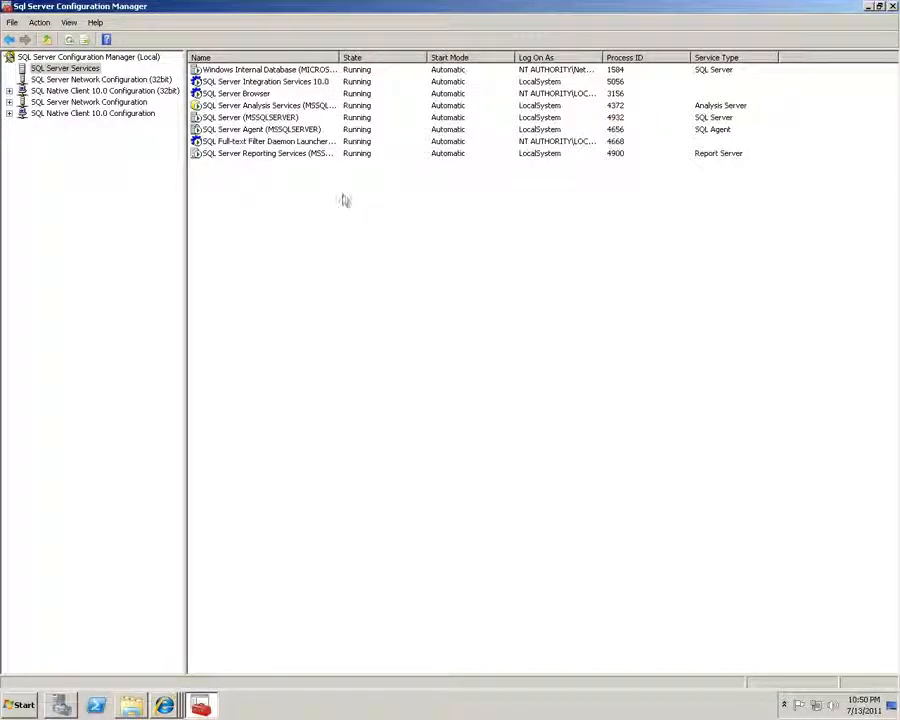
Expand SQL Native Client 10.0 Configuration (32bit) and list its Client Protocols
click(230, 142)
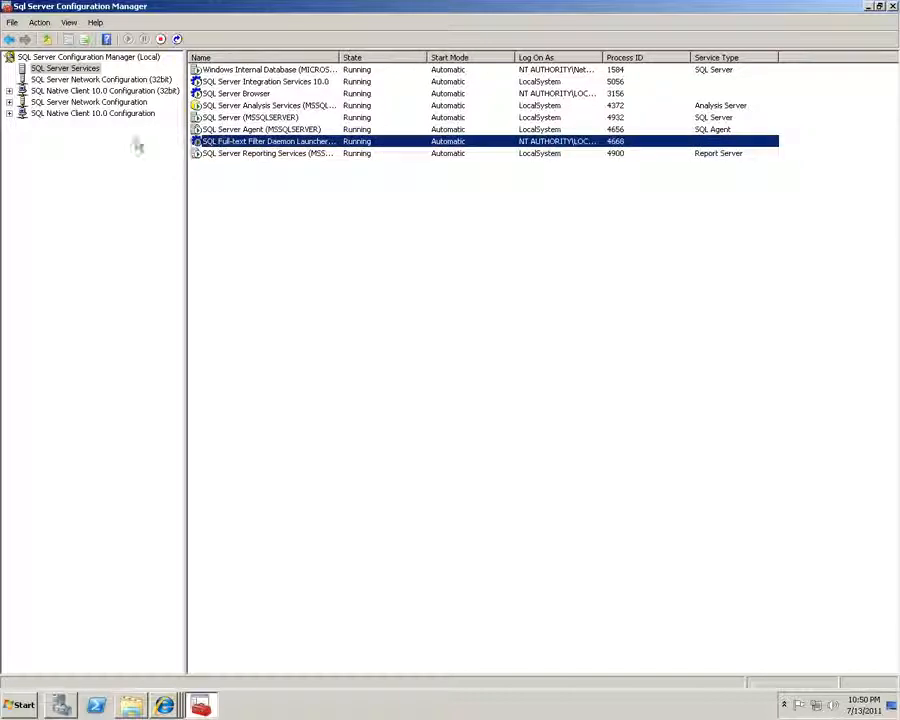
click(9, 91)
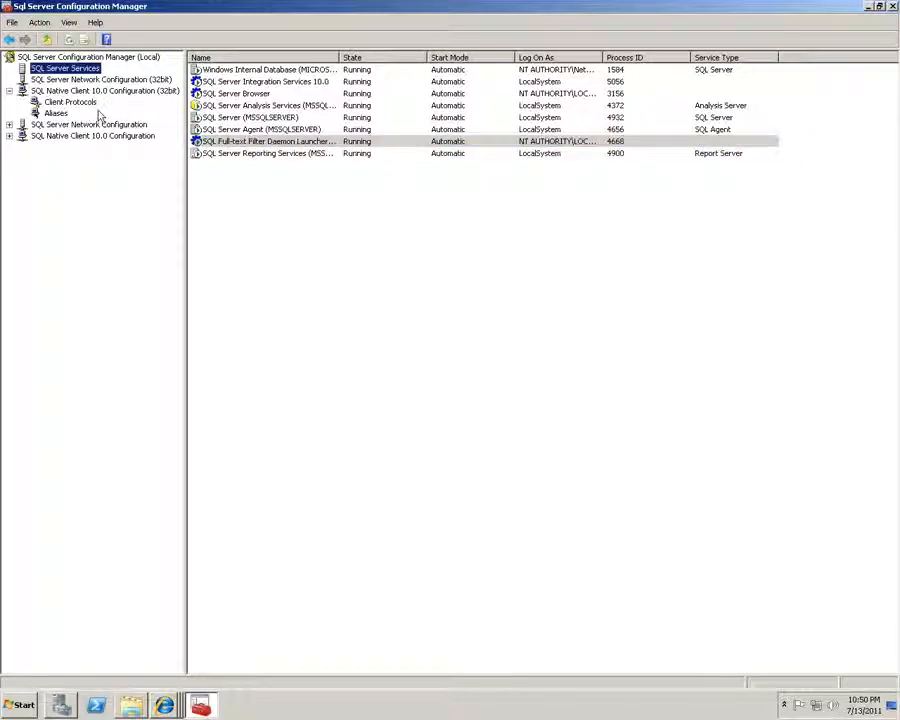
click(85, 80)
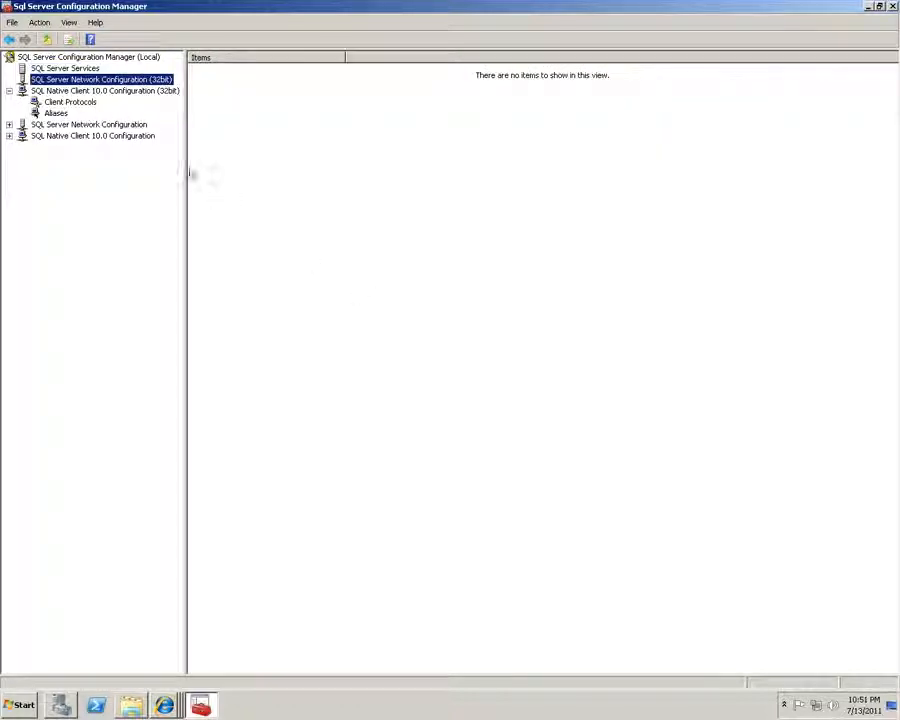
click(62, 102)
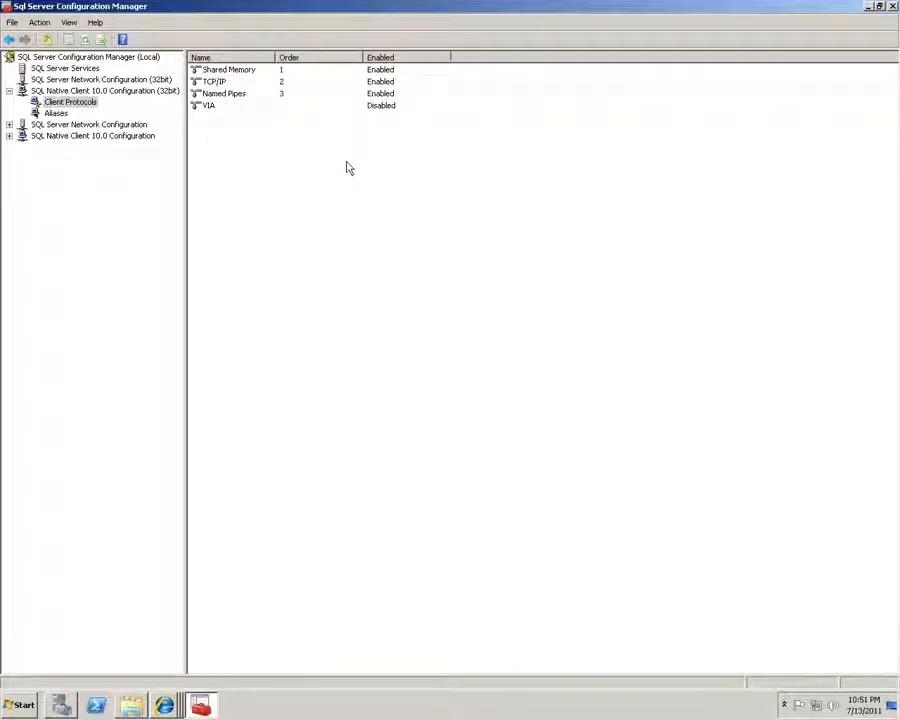
Inspect the TCP/IP protocol properties and its default port 1433 without changing anything
click(224, 84)
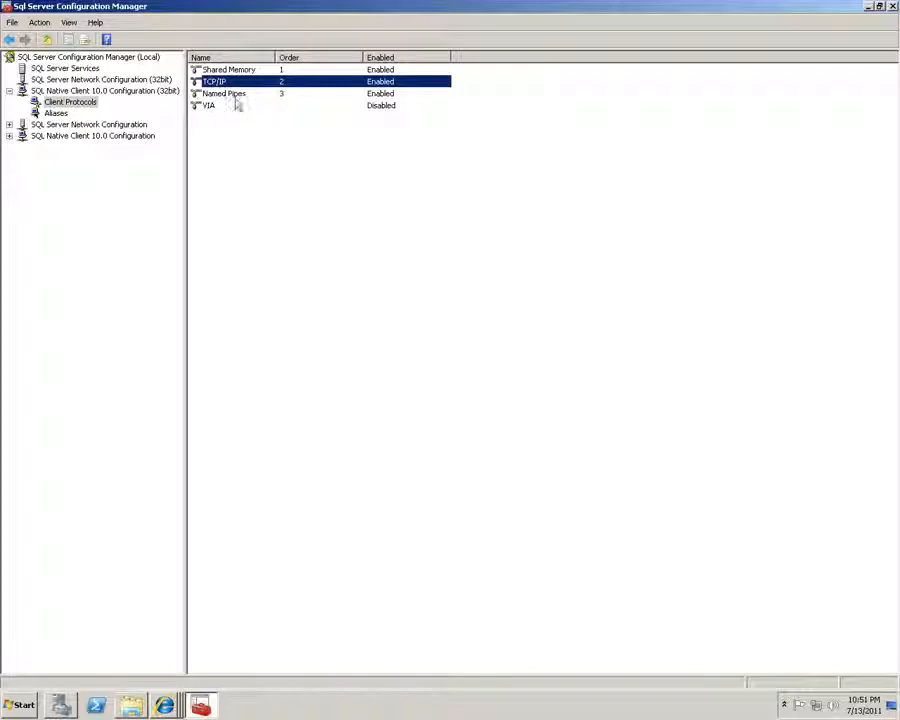
click(226, 94)
click(224, 85)
click(228, 93)
double_click(229, 85)
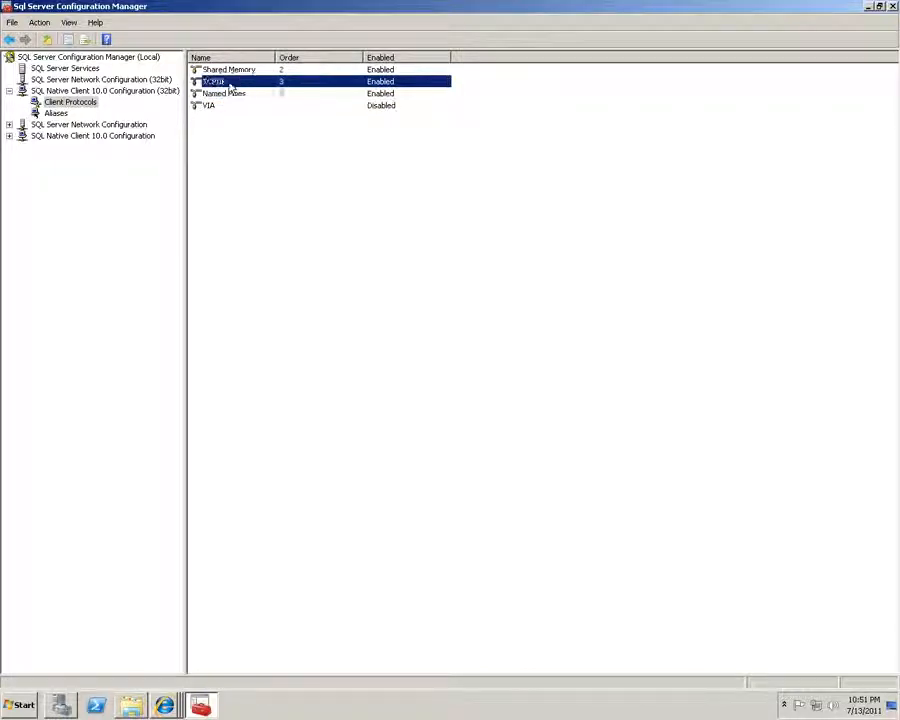
key(Escape)
double_click(229, 84)
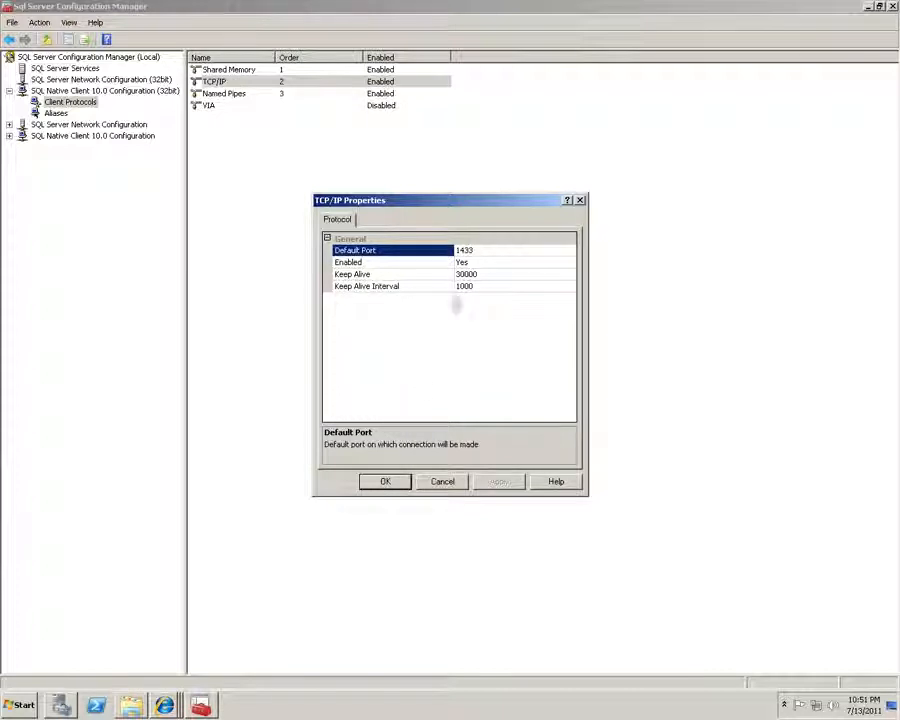
double_click(472, 252)
click(443, 482)
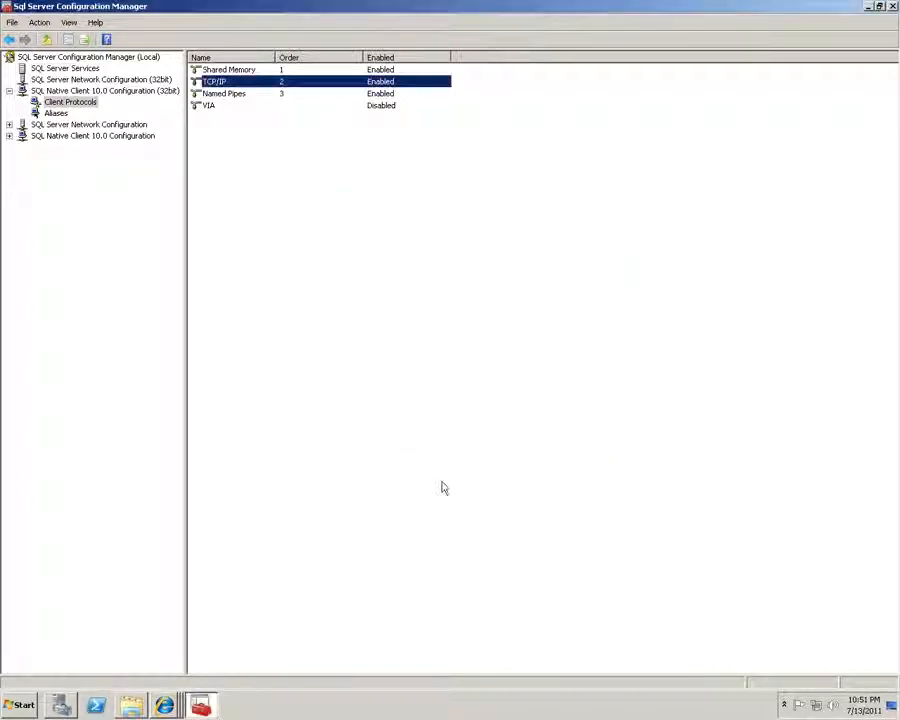
Confirm Named Pipes stays enabled and close its properties unchanged
double_click(226, 94)
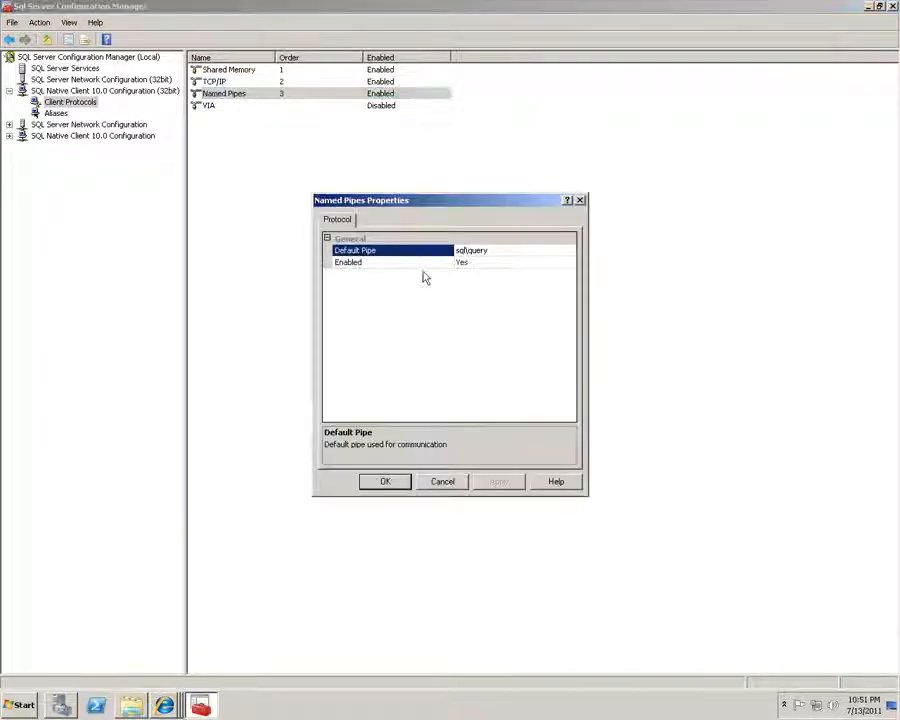
click(481, 264)
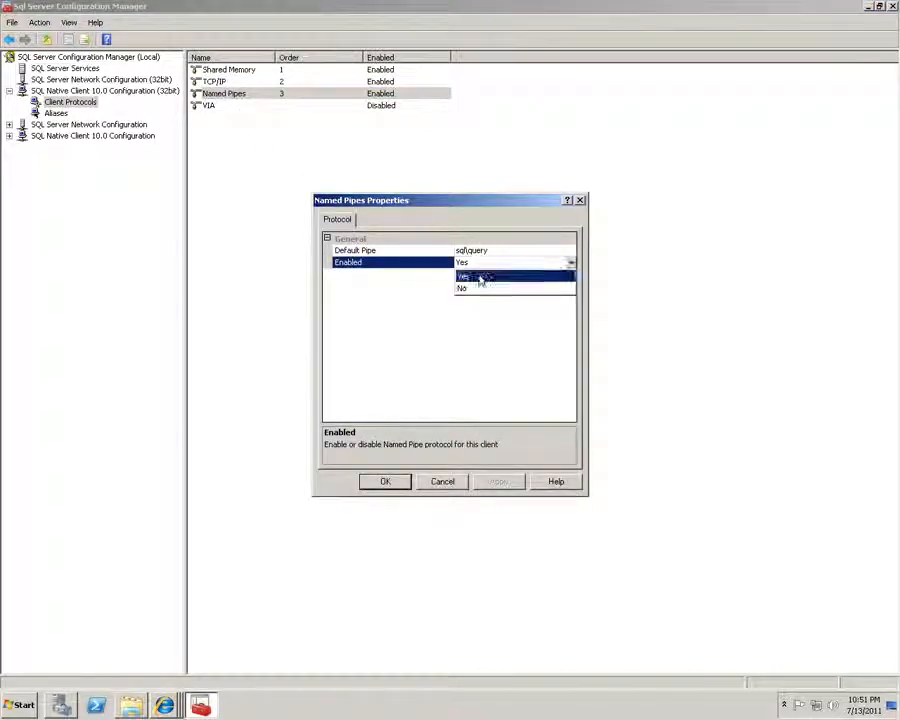
click(516, 380)
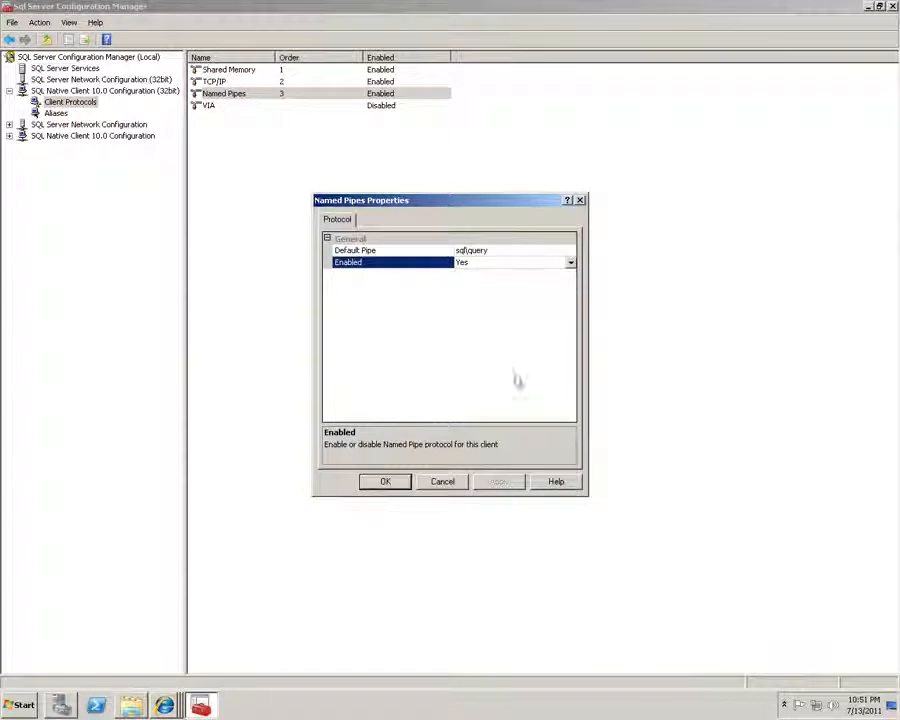
click(444, 483)
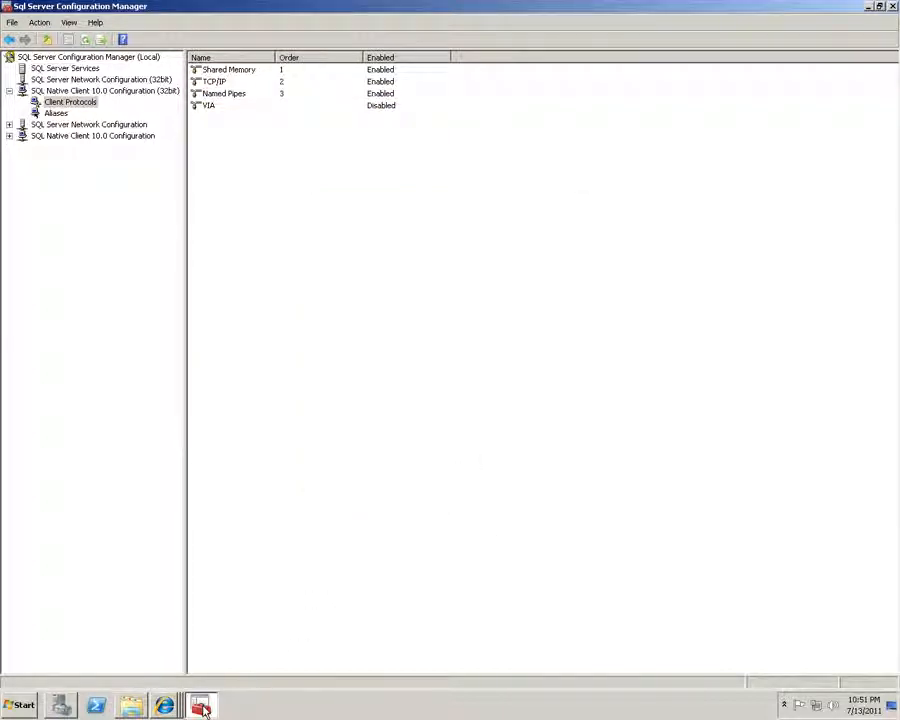
Launch Data Sources (ODBC) from Administrative Tools
click(20, 705)
click(60, 657)
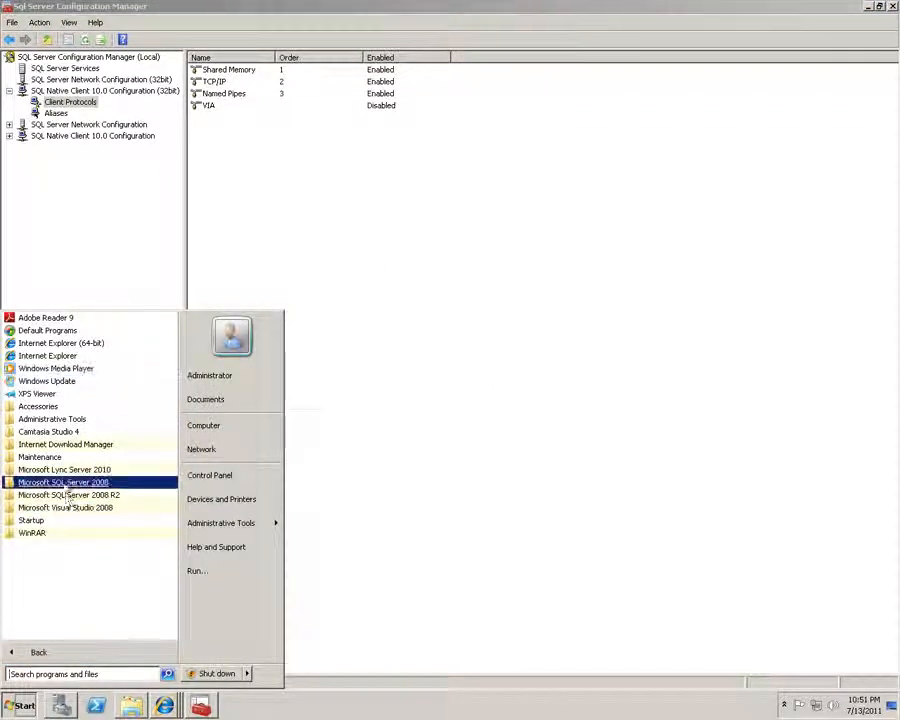
click(56, 419)
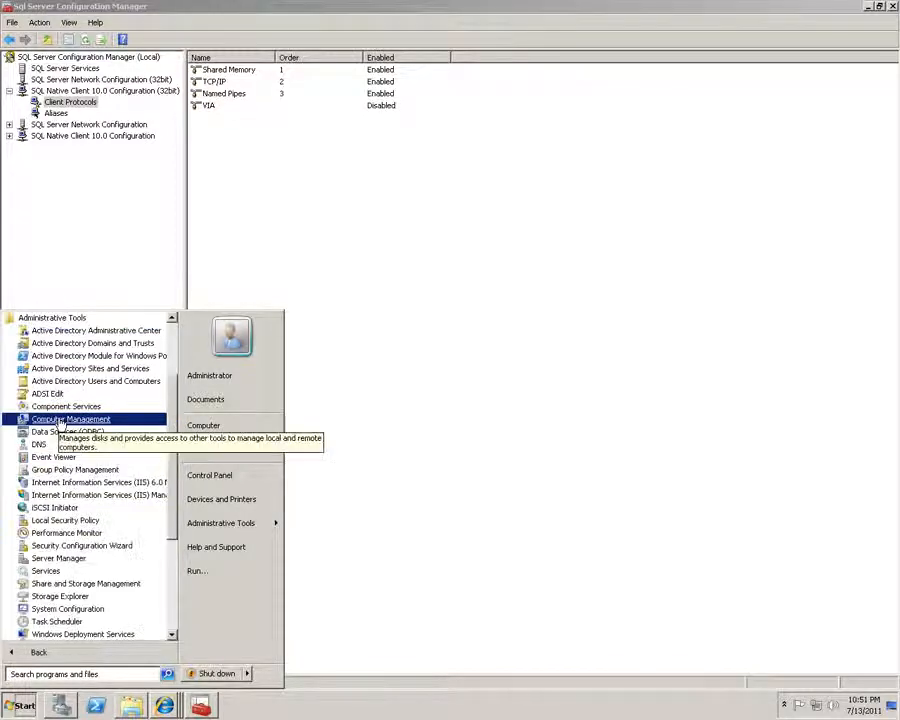
click(62, 432)
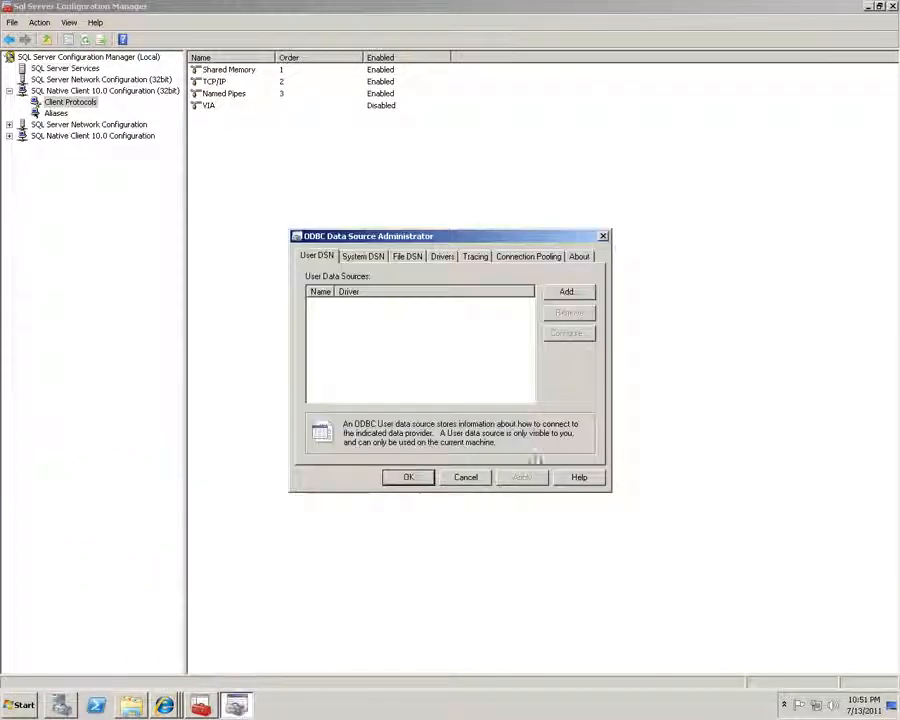
Add a SQL Server user data source named test-odbc with server MOBSSRV
click(570, 295)
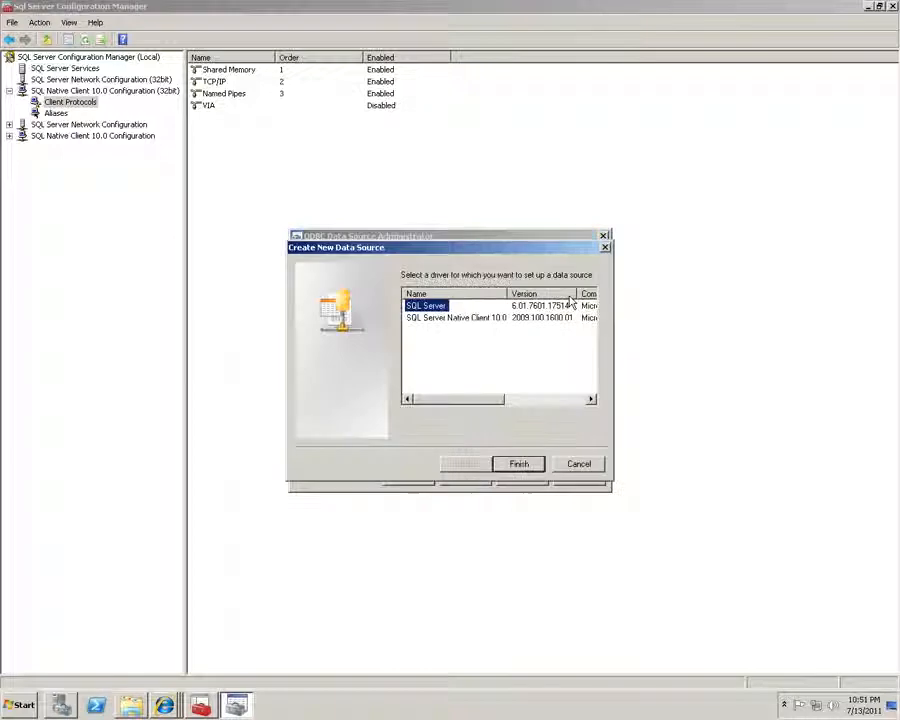
mouse_move(463, 400)
mouse_down()
mouse_move(528, 406)
mouse_move(458, 408)
mouse_up()
click(519, 463)
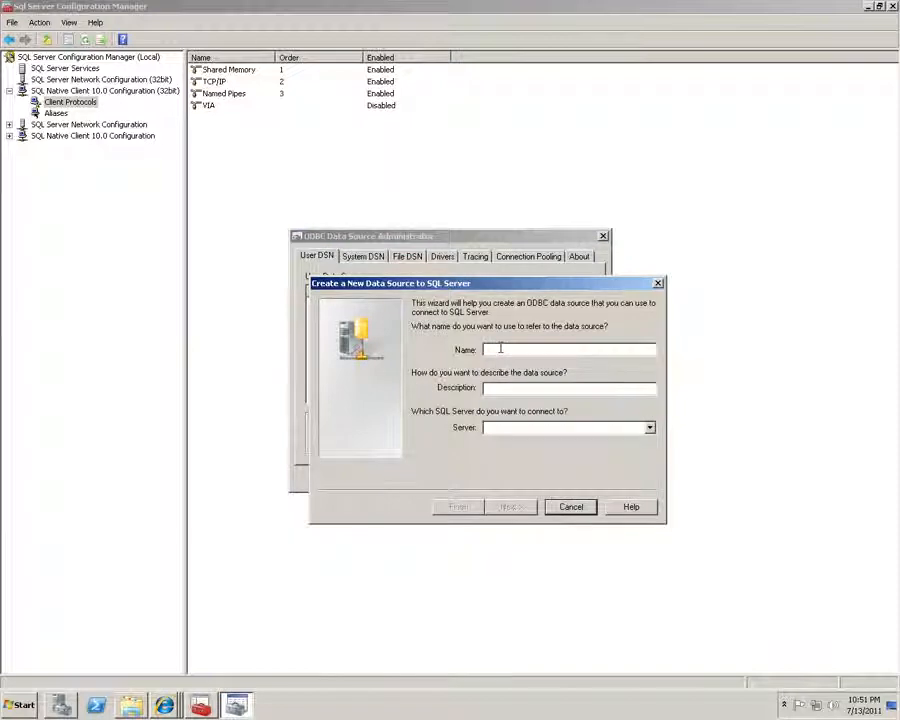
text(test)
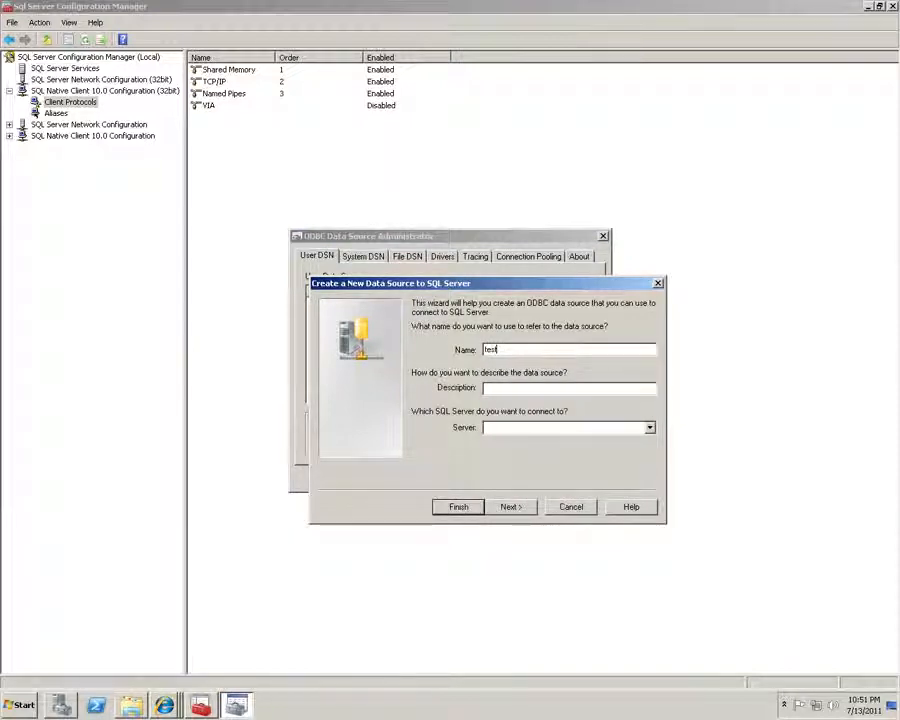
text(-odbc)
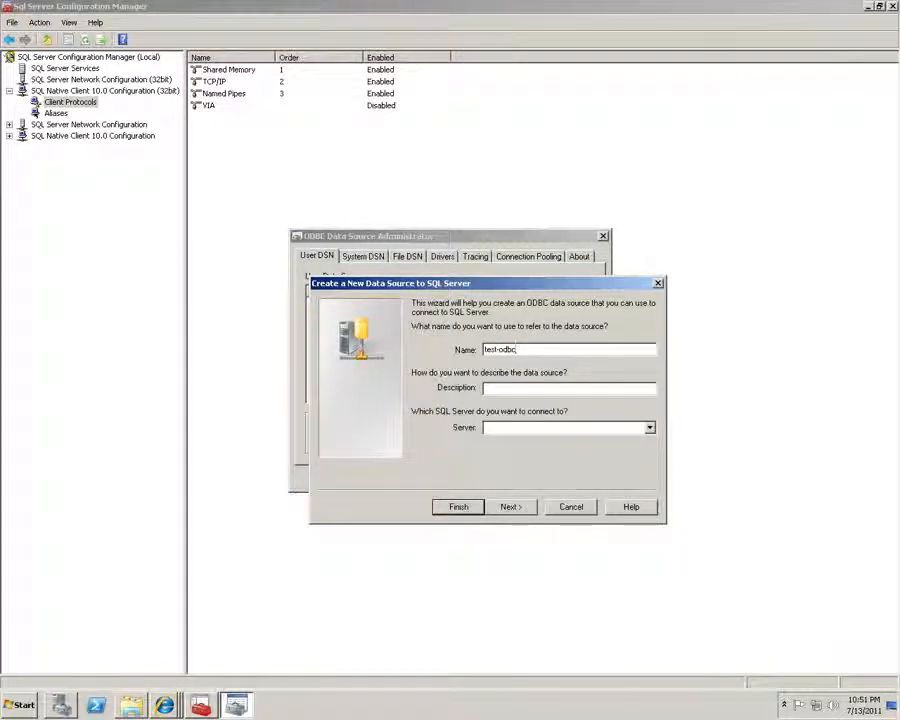
click(650, 427)
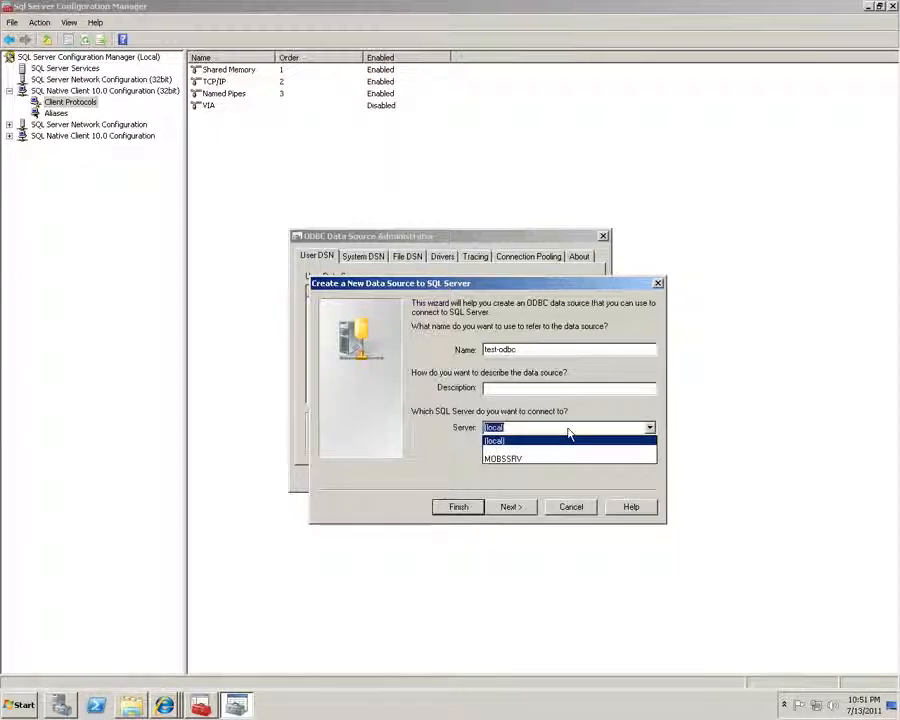
click(564, 463)
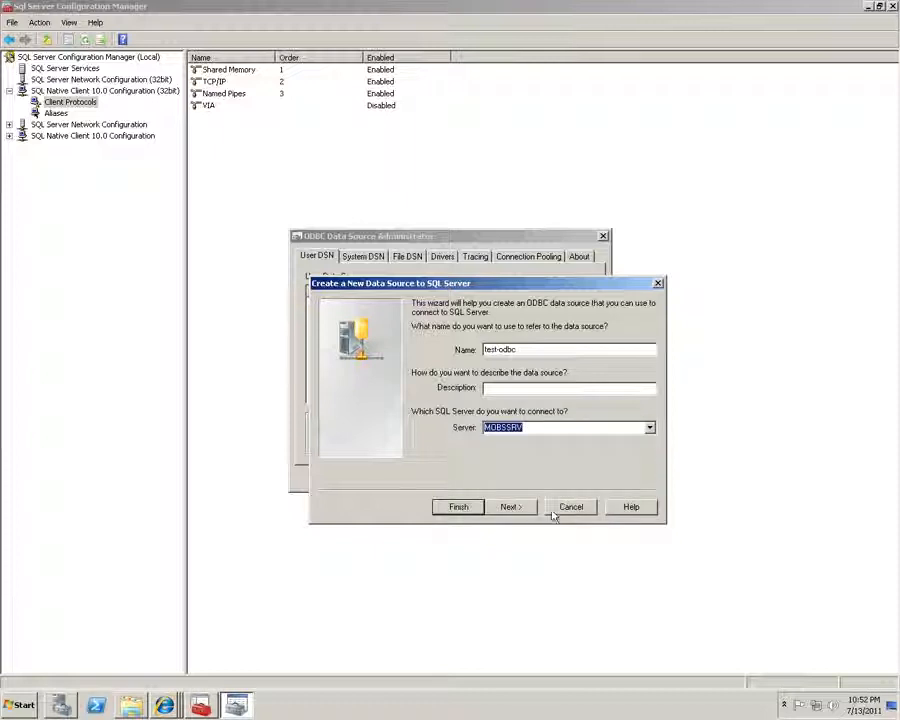
Switch the data source to SQL Server authentication with login ID sa and its password
click(514, 508)
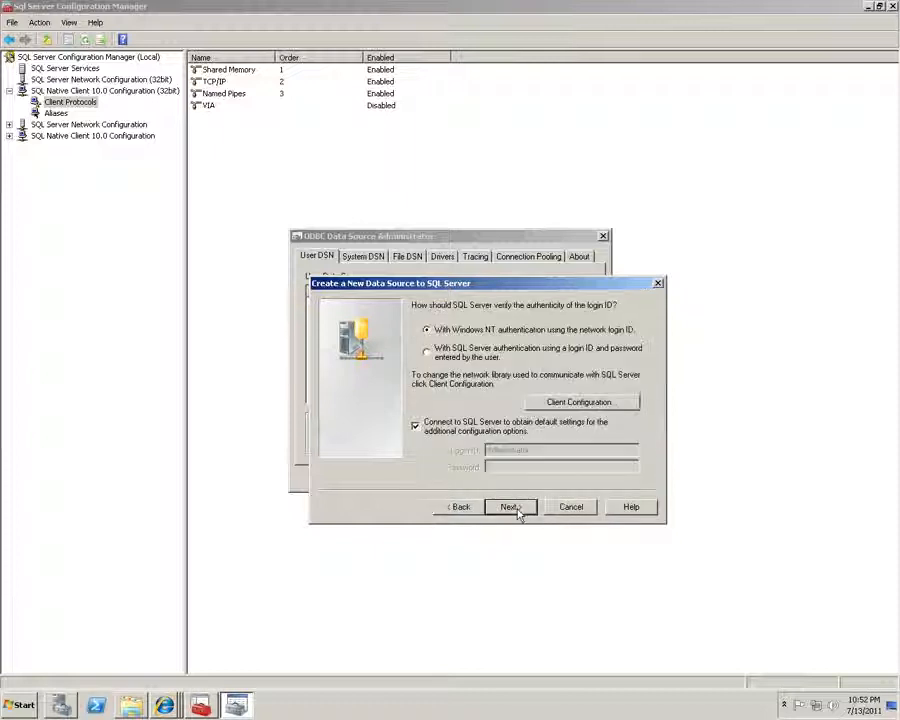
click(456, 356)
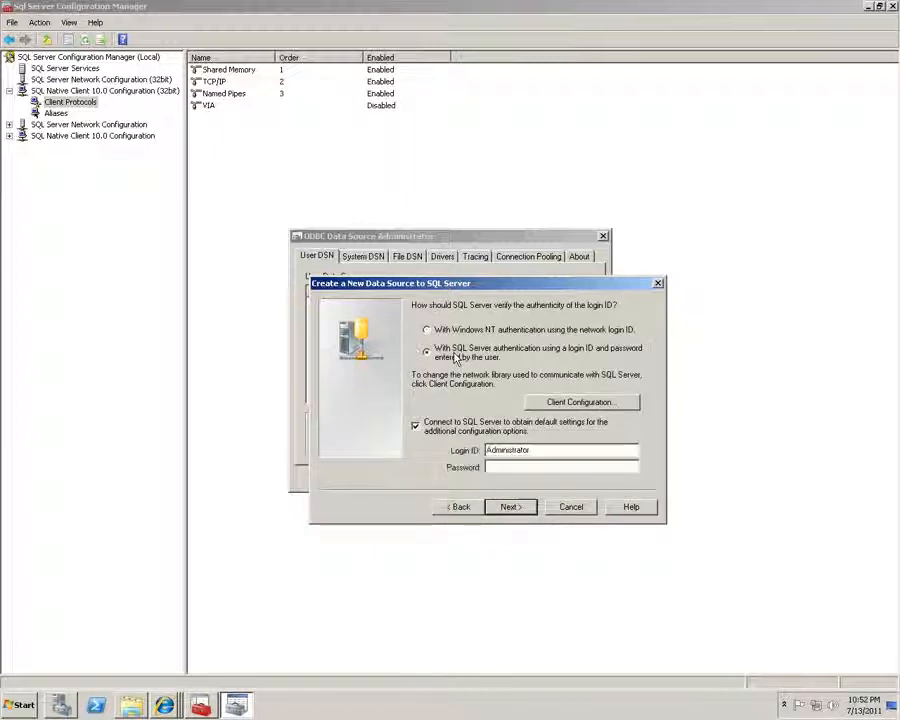
double_click(568, 451)
text(sa)
key(Tab)
text(•••••••)
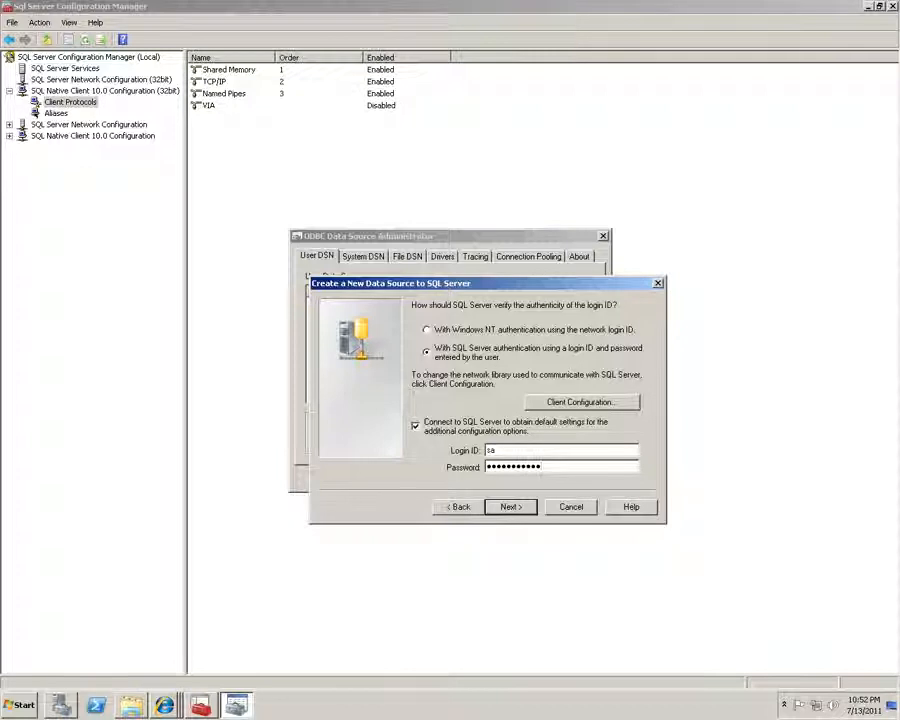
click(508, 507)
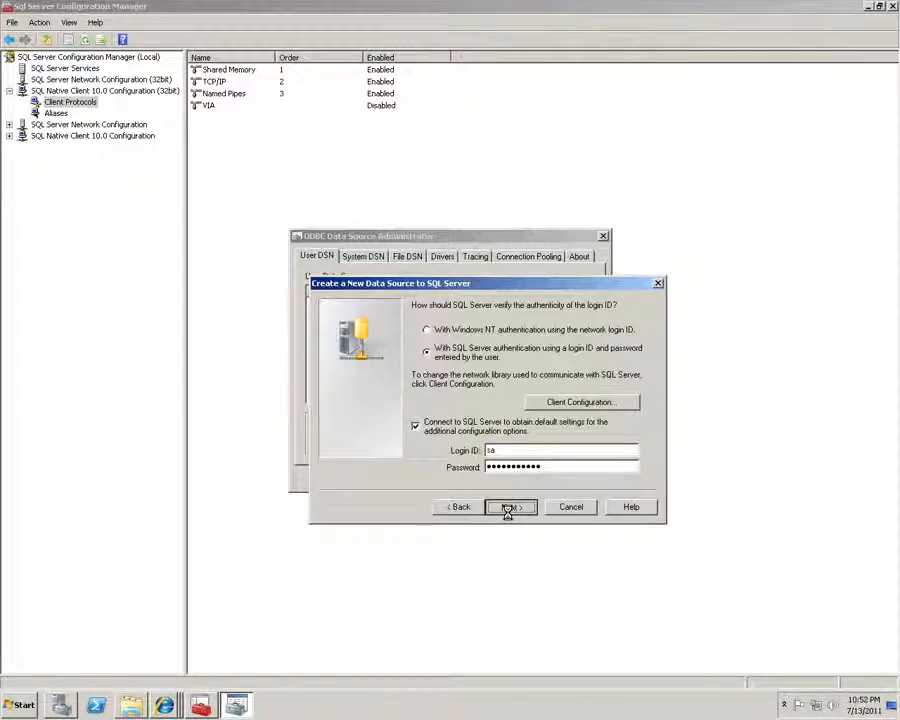
Try Named Pipes and TCP/IP in Client Configuration, then cancel, leaving network settings unchanged
click(458, 506)
click(582, 403)
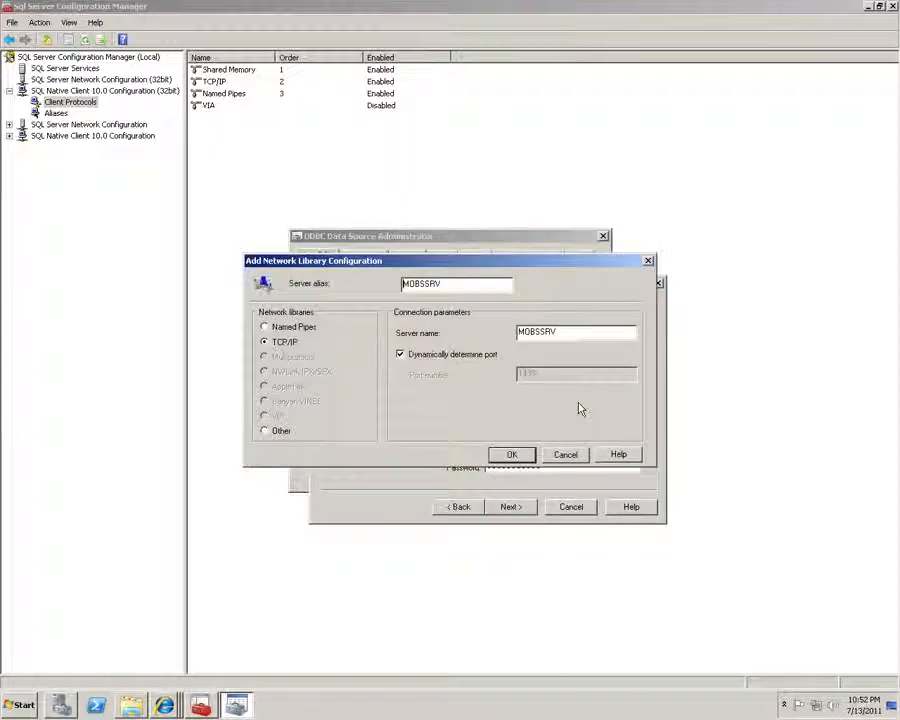
click(265, 327)
click(281, 343)
click(281, 330)
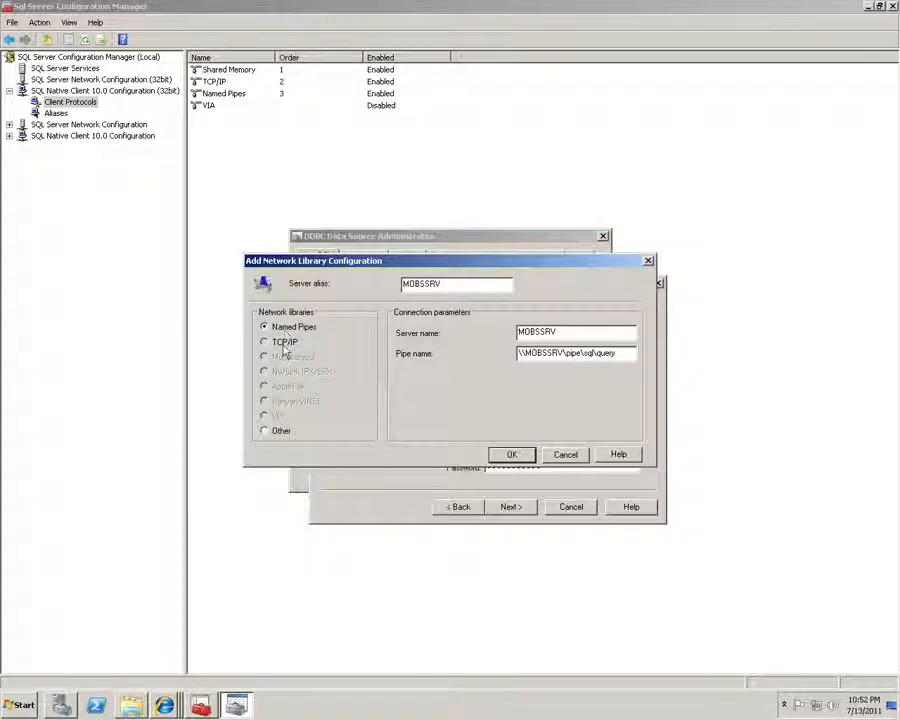
click(285, 345)
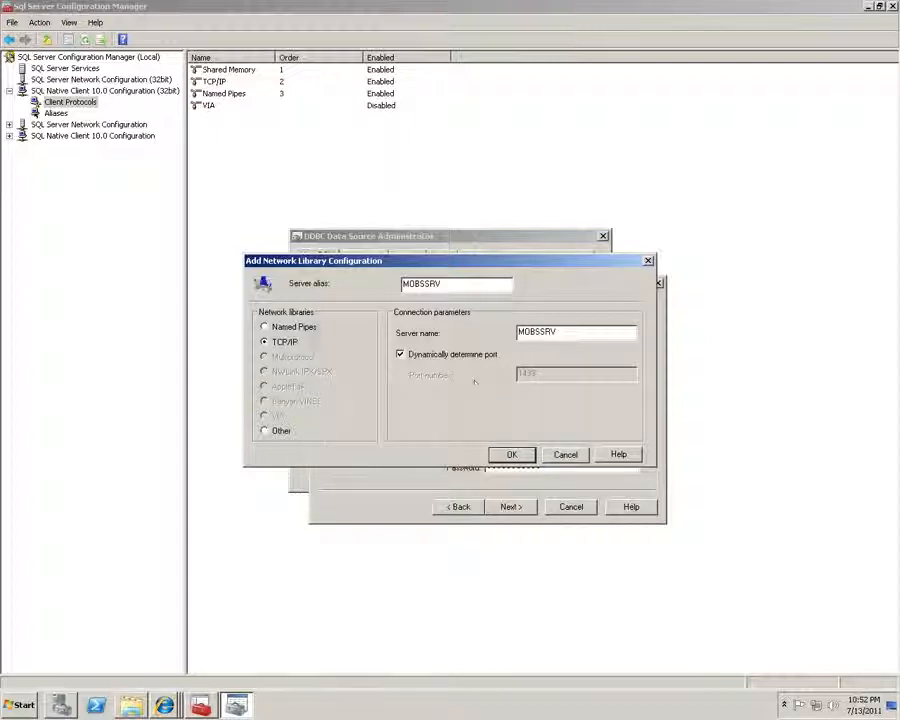
click(293, 328)
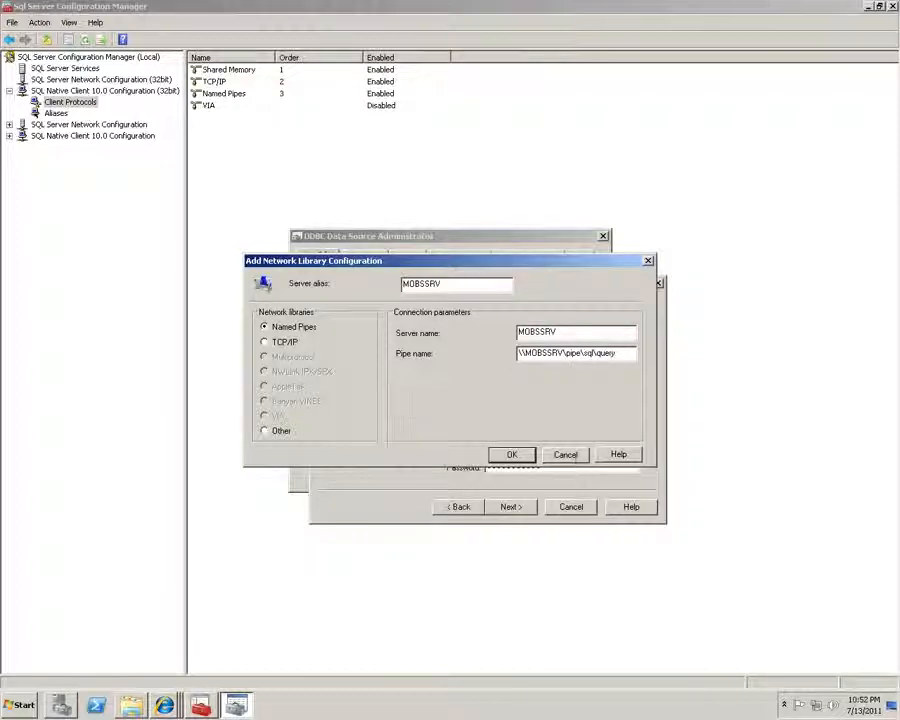
click(565, 455)
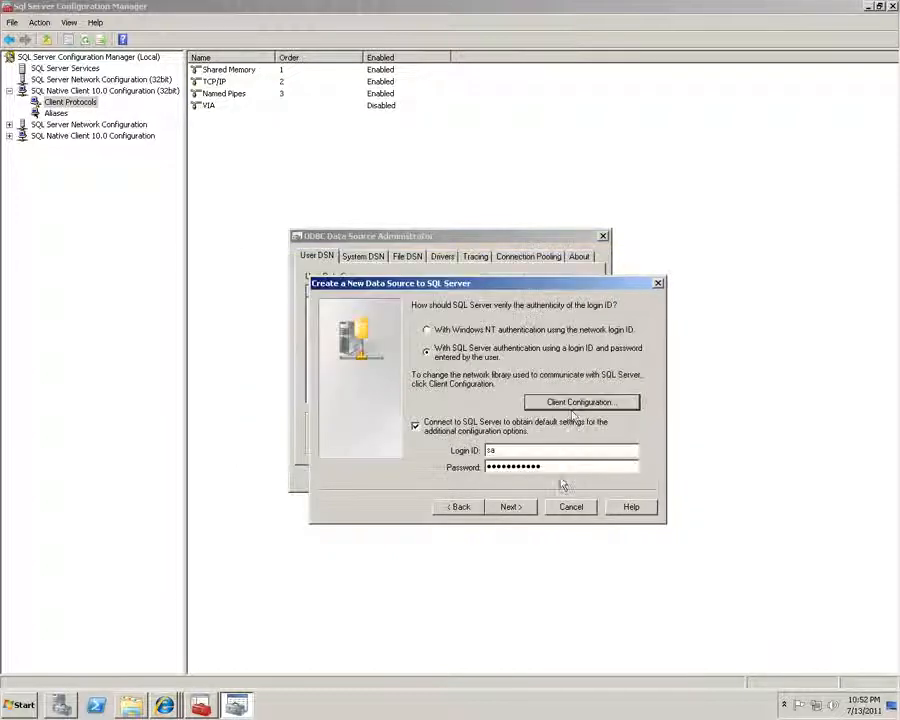
Leave the default database setting off (master) and finish the wizard with default options
click(510, 507)
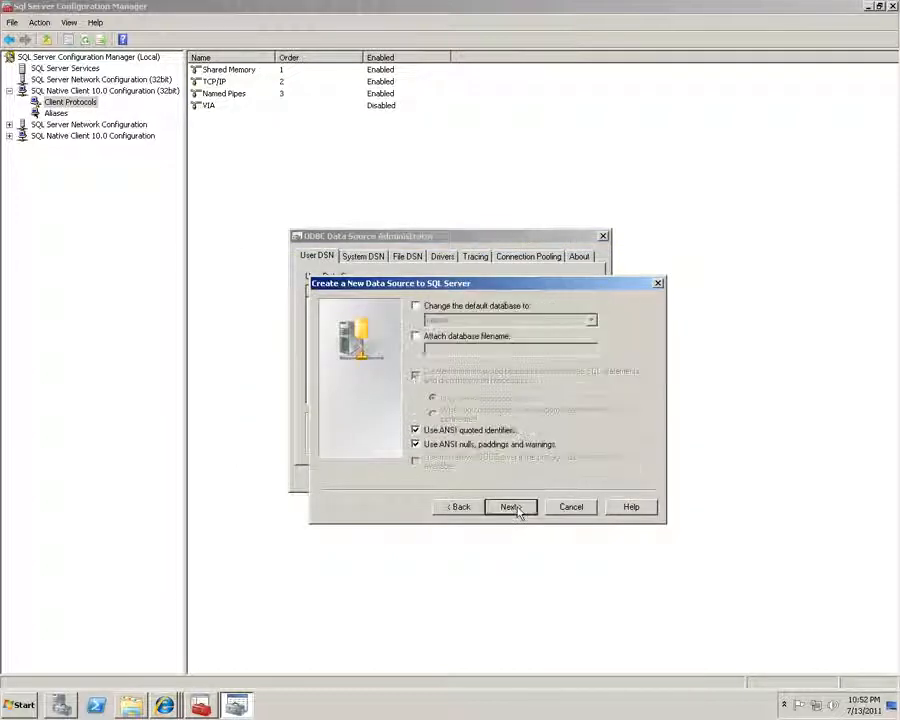
click(460, 309)
click(591, 320)
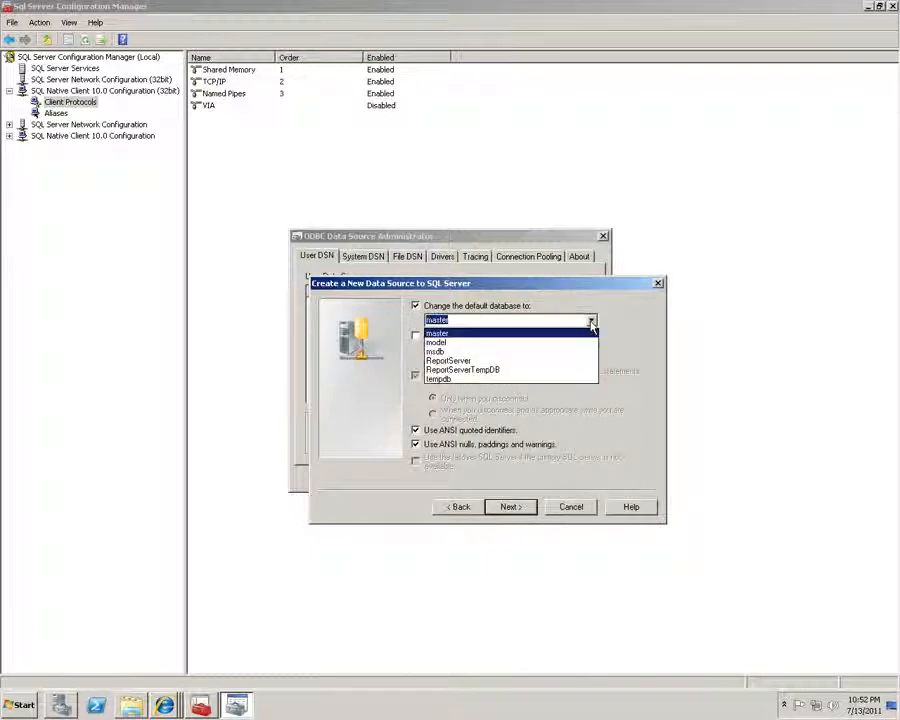
click(440, 333)
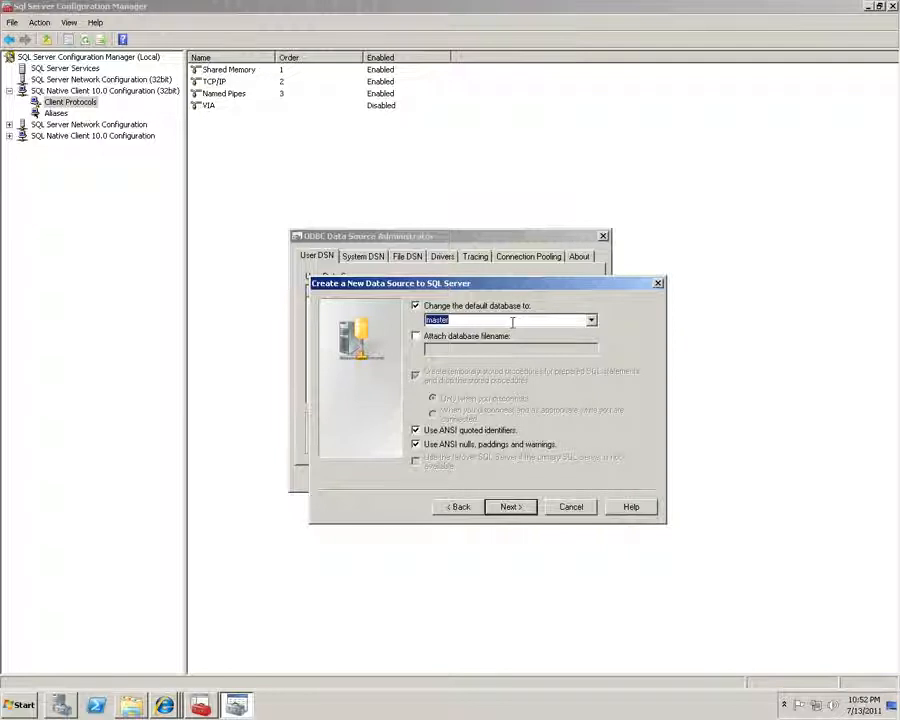
click(436, 306)
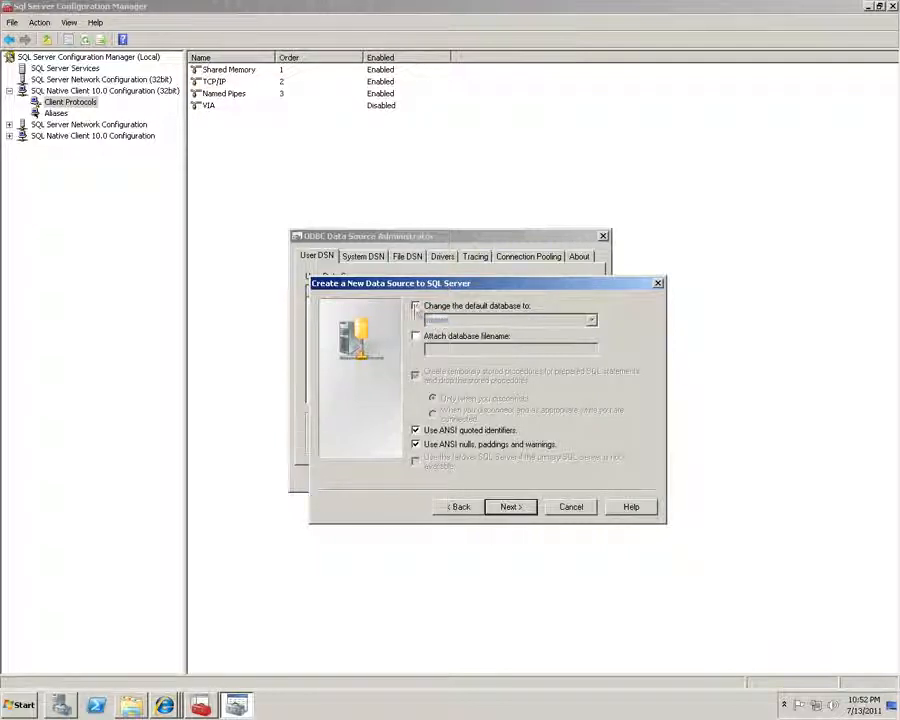
click(511, 507)
click(516, 511)
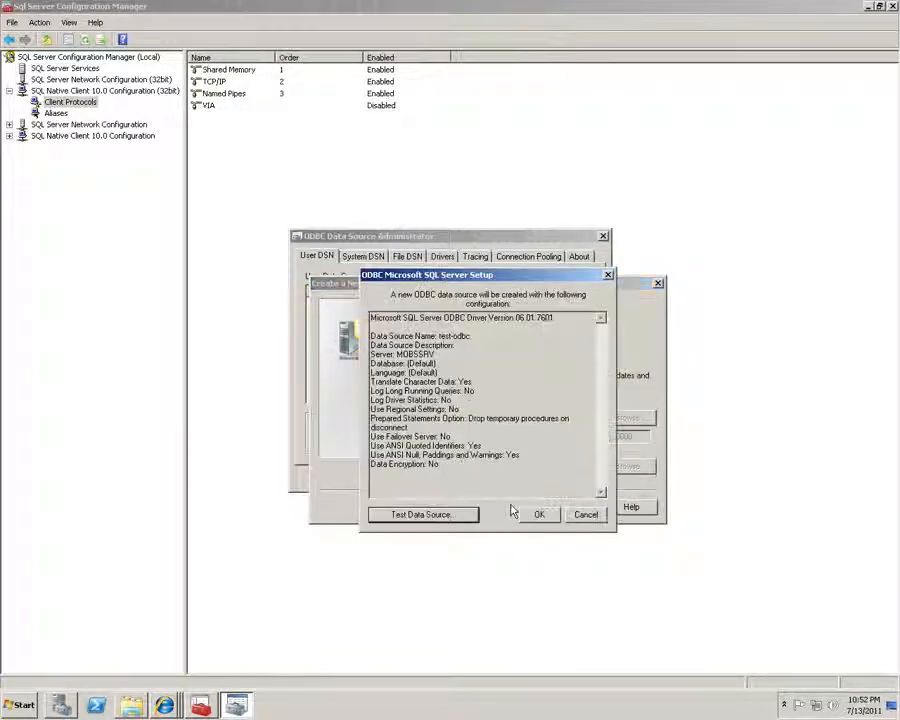
Run a successful connection test and save the test-odbc data source
click(424, 516)
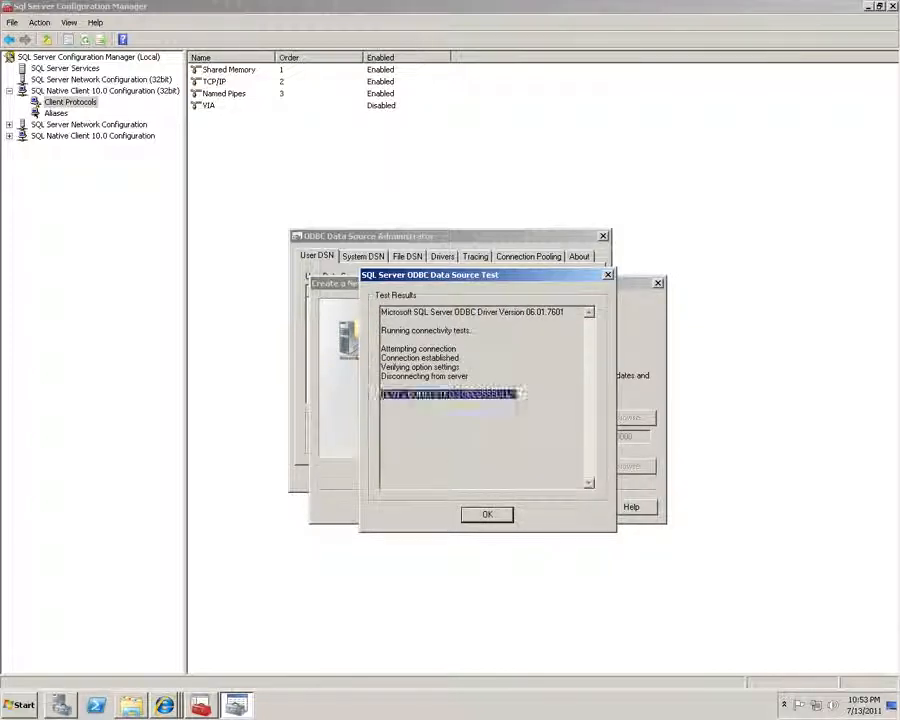
click(488, 516)
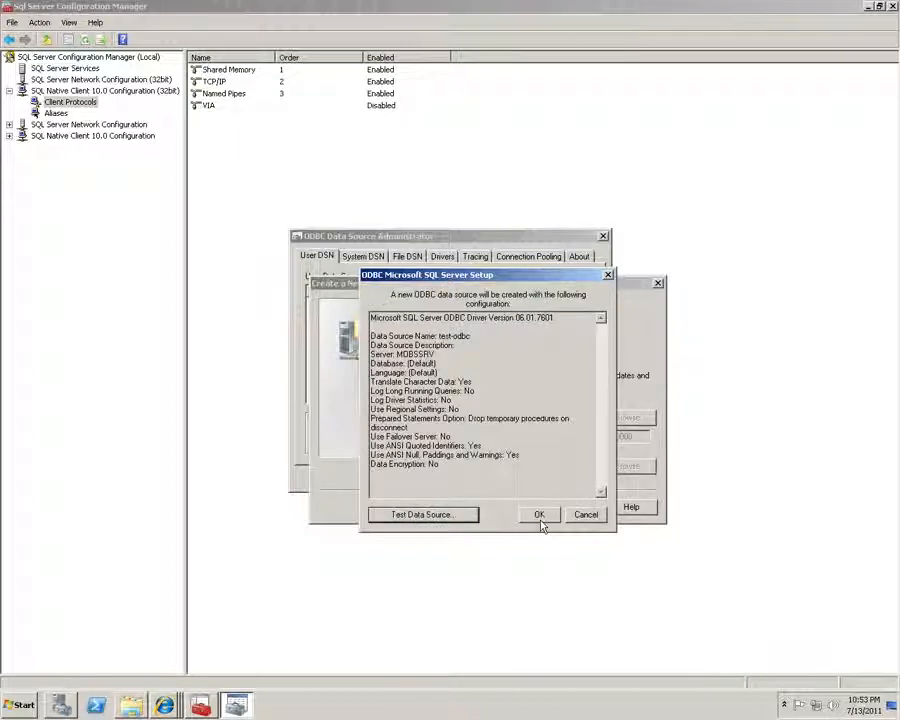
click(538, 515)
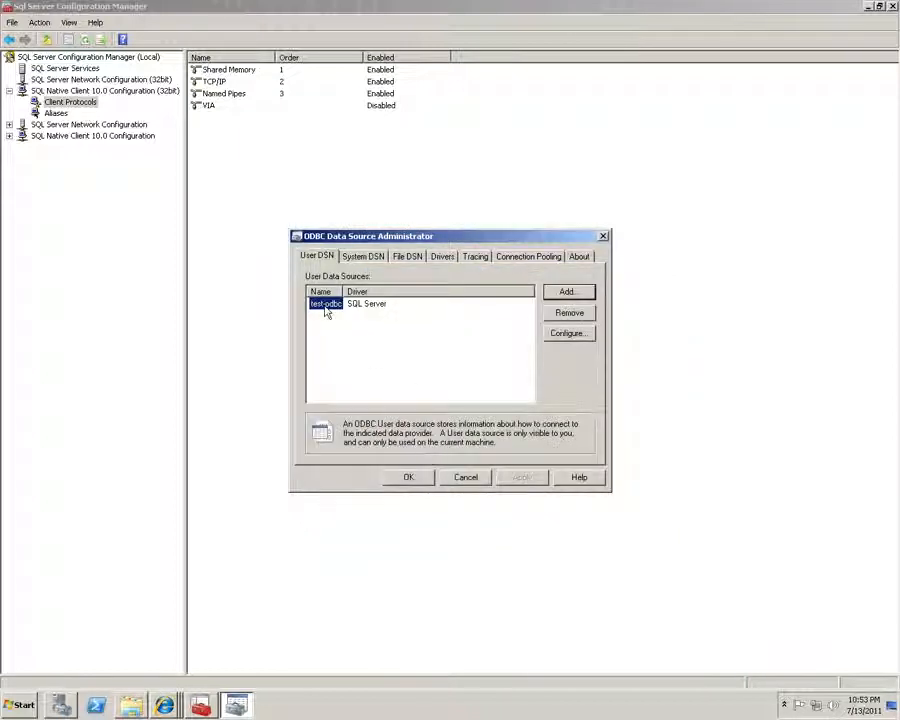
click(390, 387)
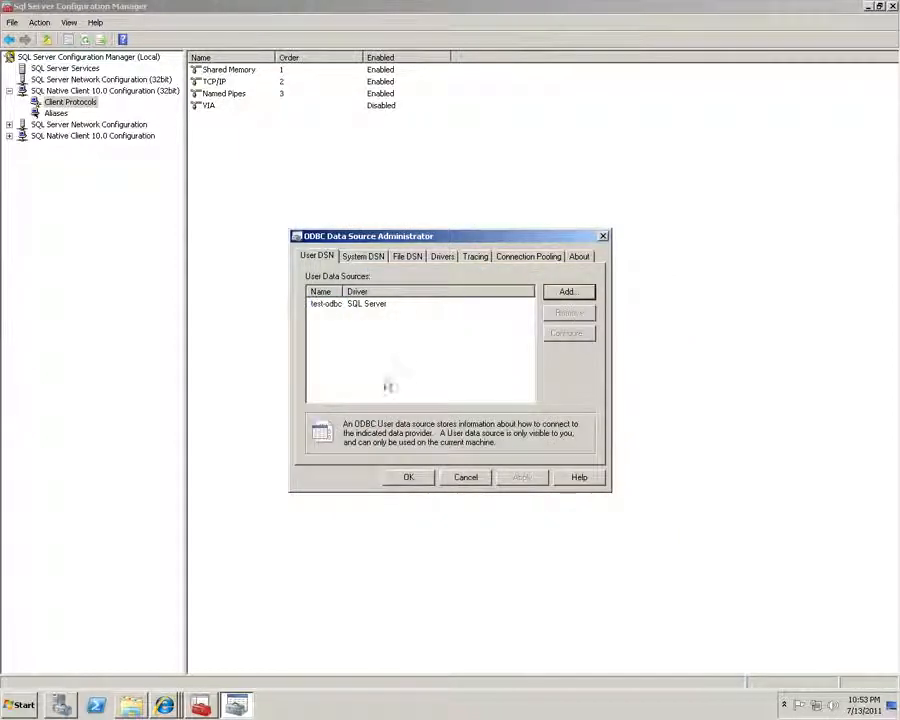
Close ODBC Data Source Administrator and SQL Server Configuration Manager
click(406, 480)
double_click(457, 7)
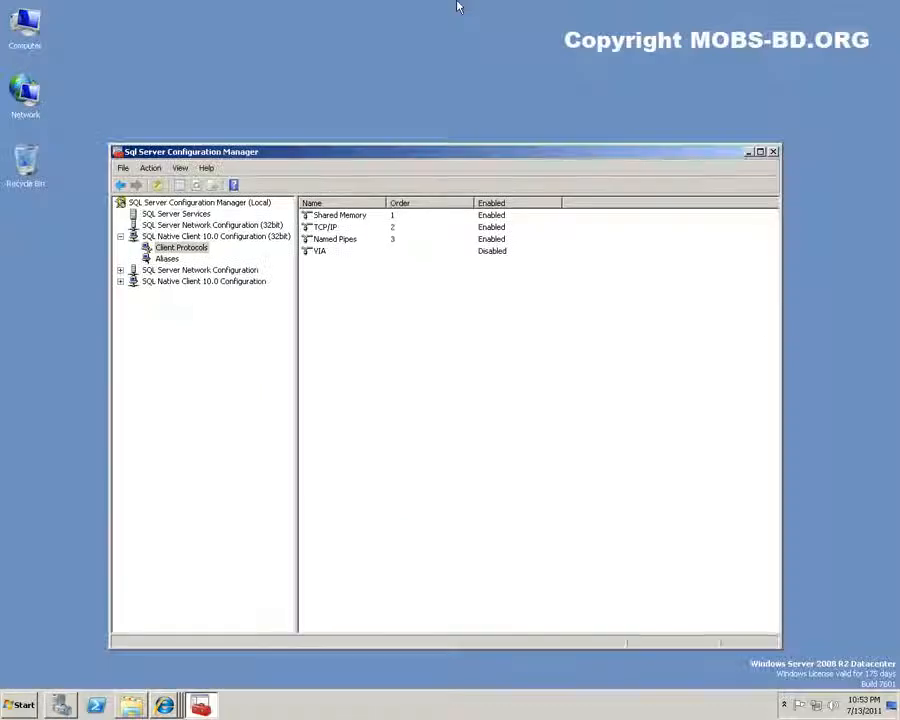
click(773, 153)
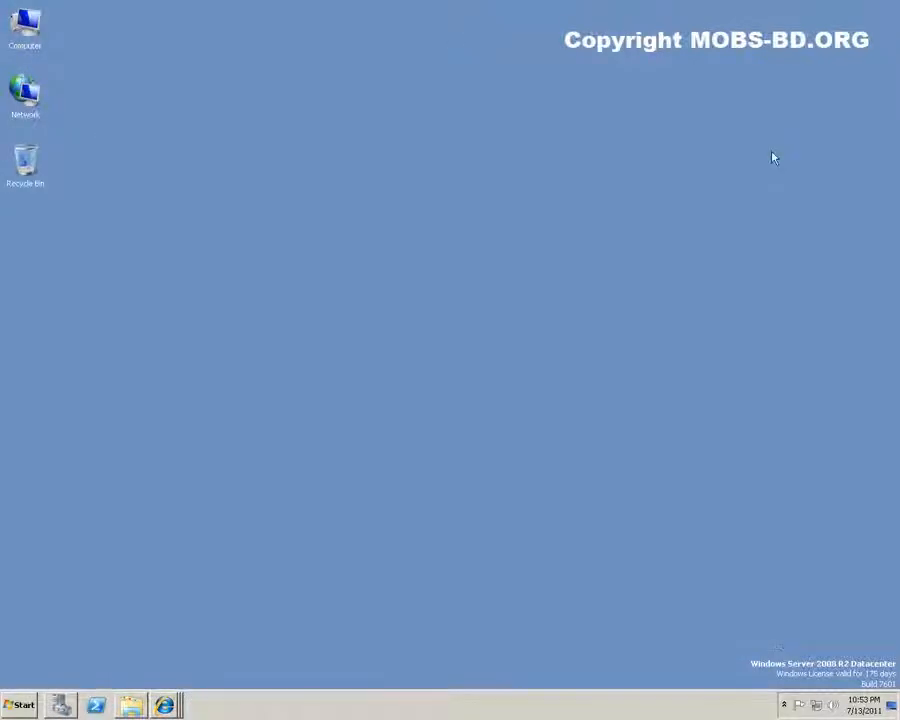
Reopen the MSDN SQL Server 2008 R2 requirements article in Internet Explorer and scroll through it
right_click(165, 704)
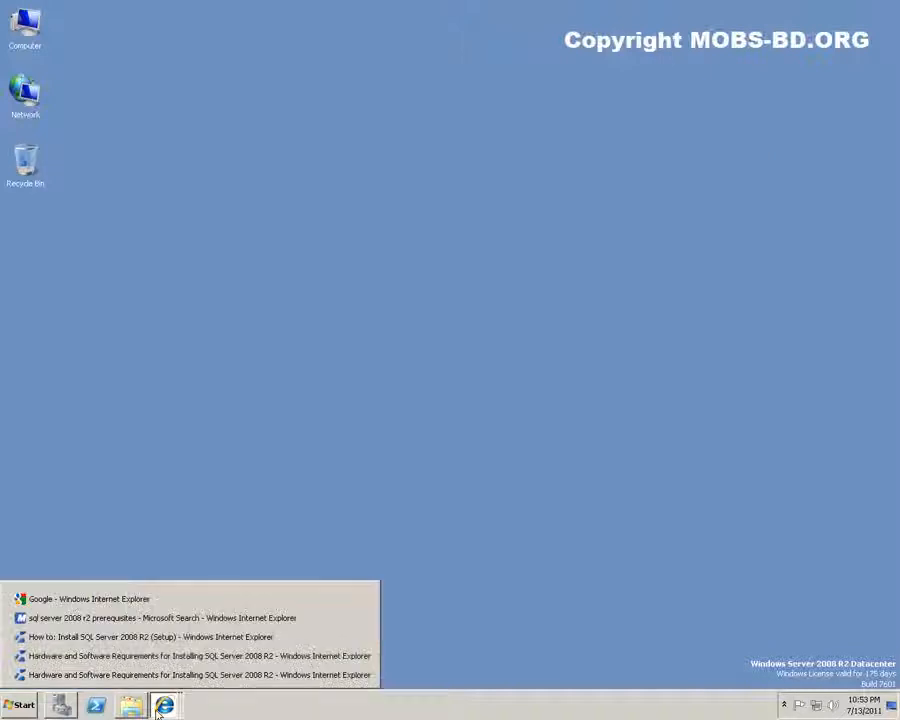
click(278, 672)
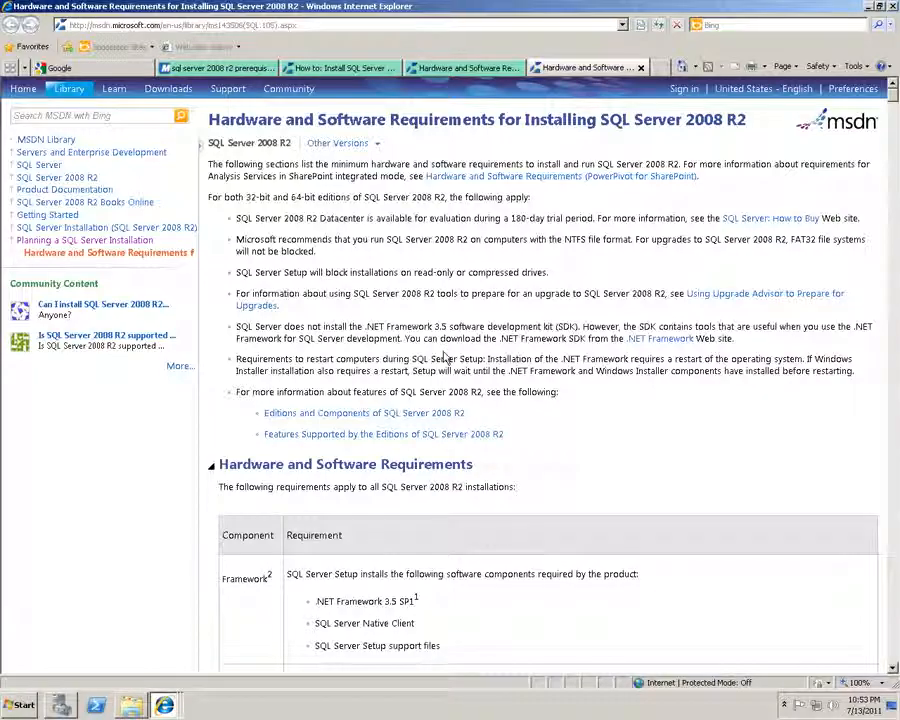
scroll(430, 293, down, 10)
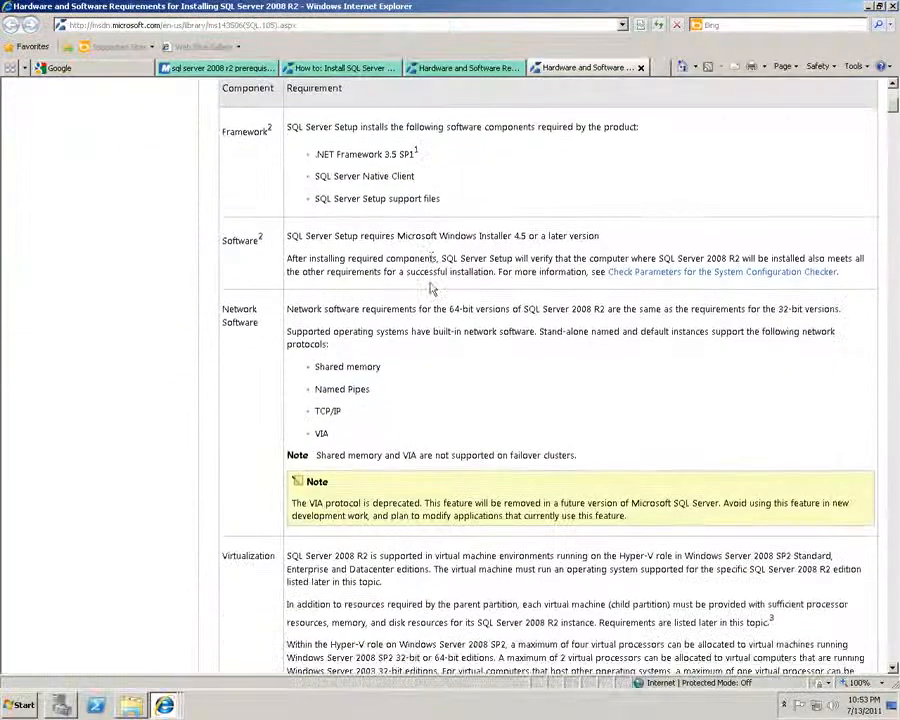
scroll(430, 283, down, 7)
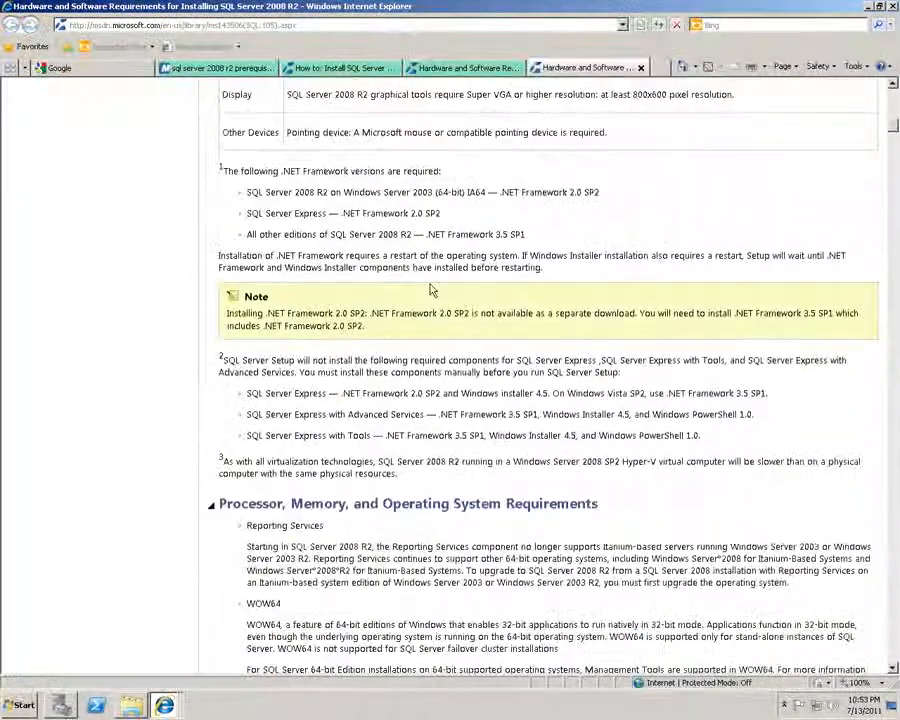
scroll(432, 290, down, 6)
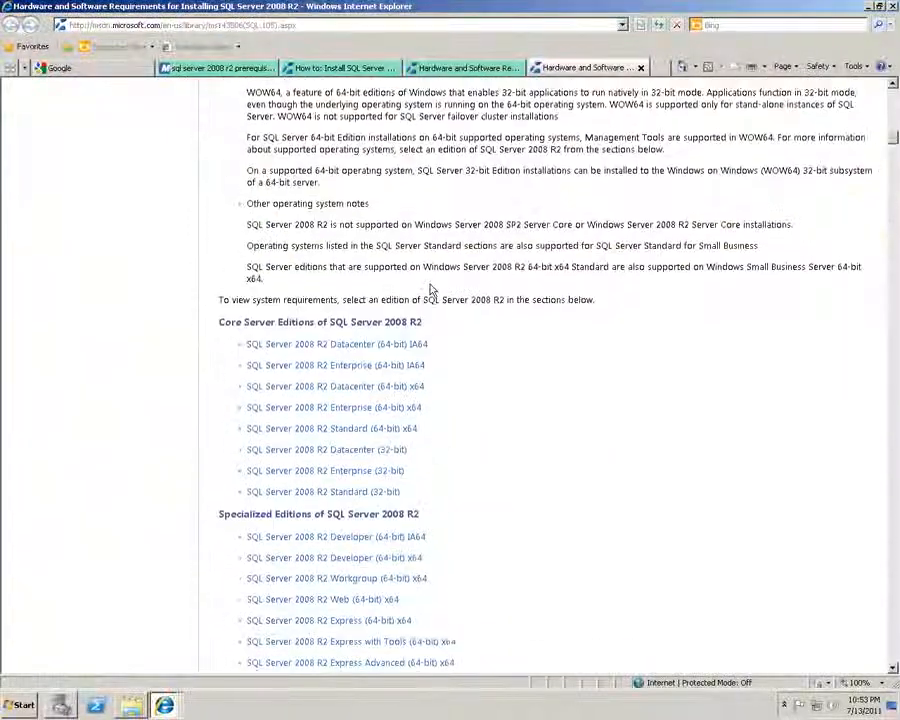
scroll(380, 296, down, 1)
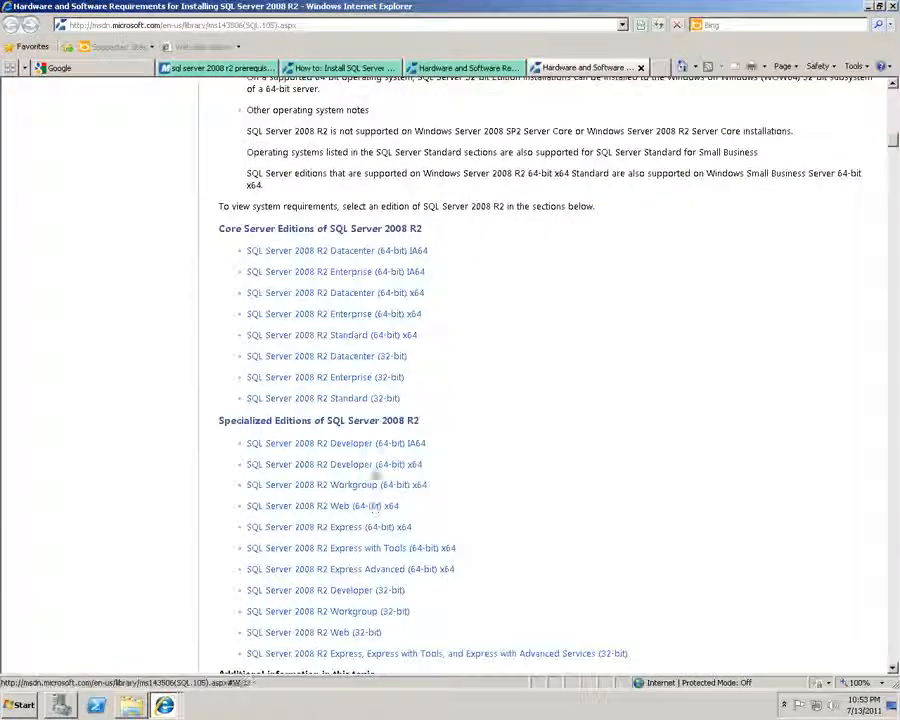
scroll(607, 356, up, 5)
scroll(607, 356, up, 15)
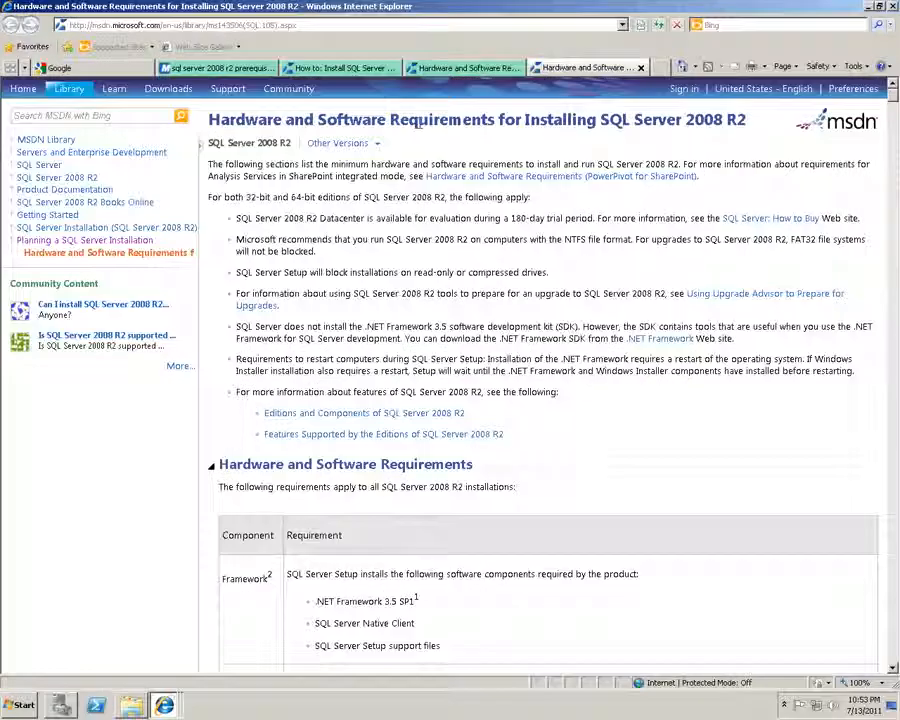
Glance at the other requirements article tab, then close Internet Explorer
drag(314, 120, 595, 120)
click(442, 70)
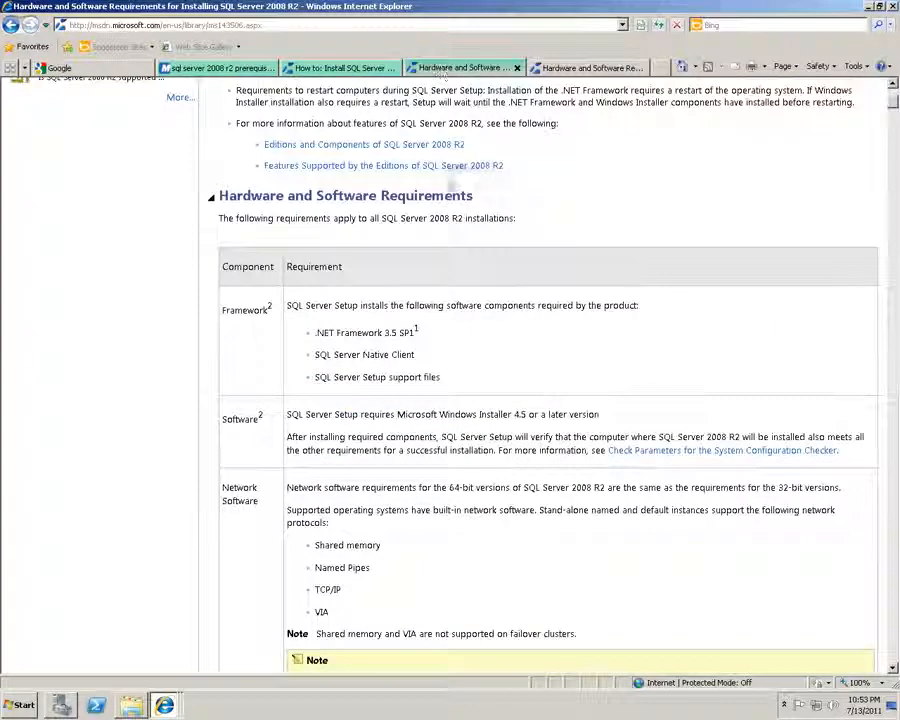
scroll(496, 156, down, 3)
scroll(495, 228, up, 6)
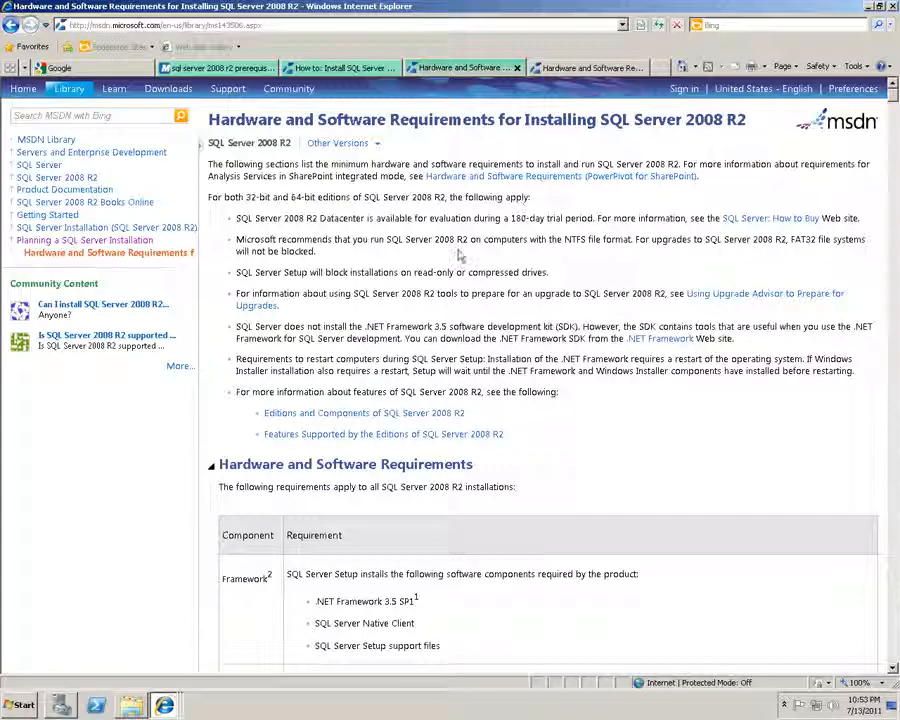
click(894, 7)
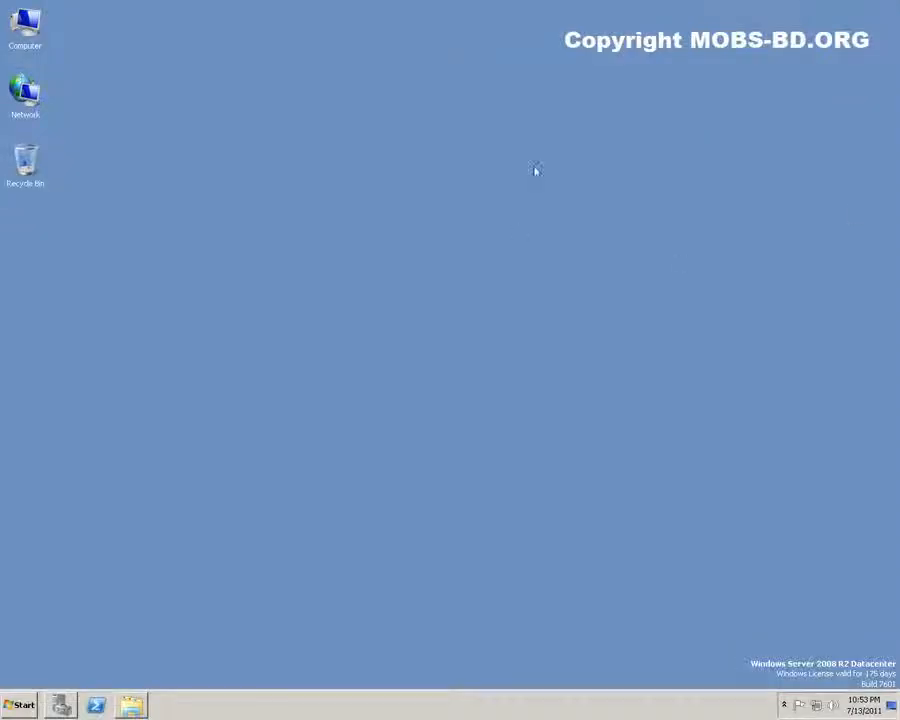